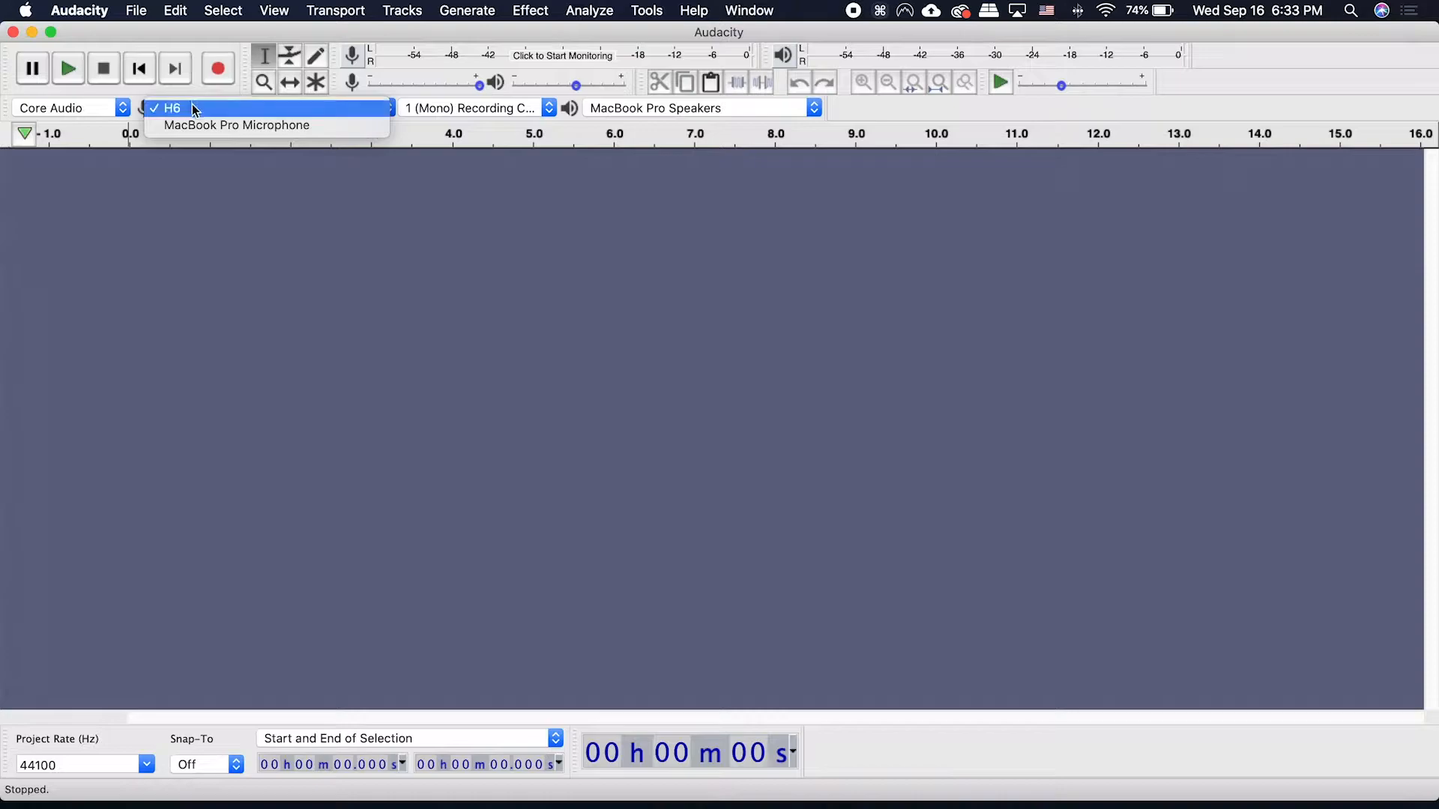
Choose H6 as the audio recording device.
click(193, 109)
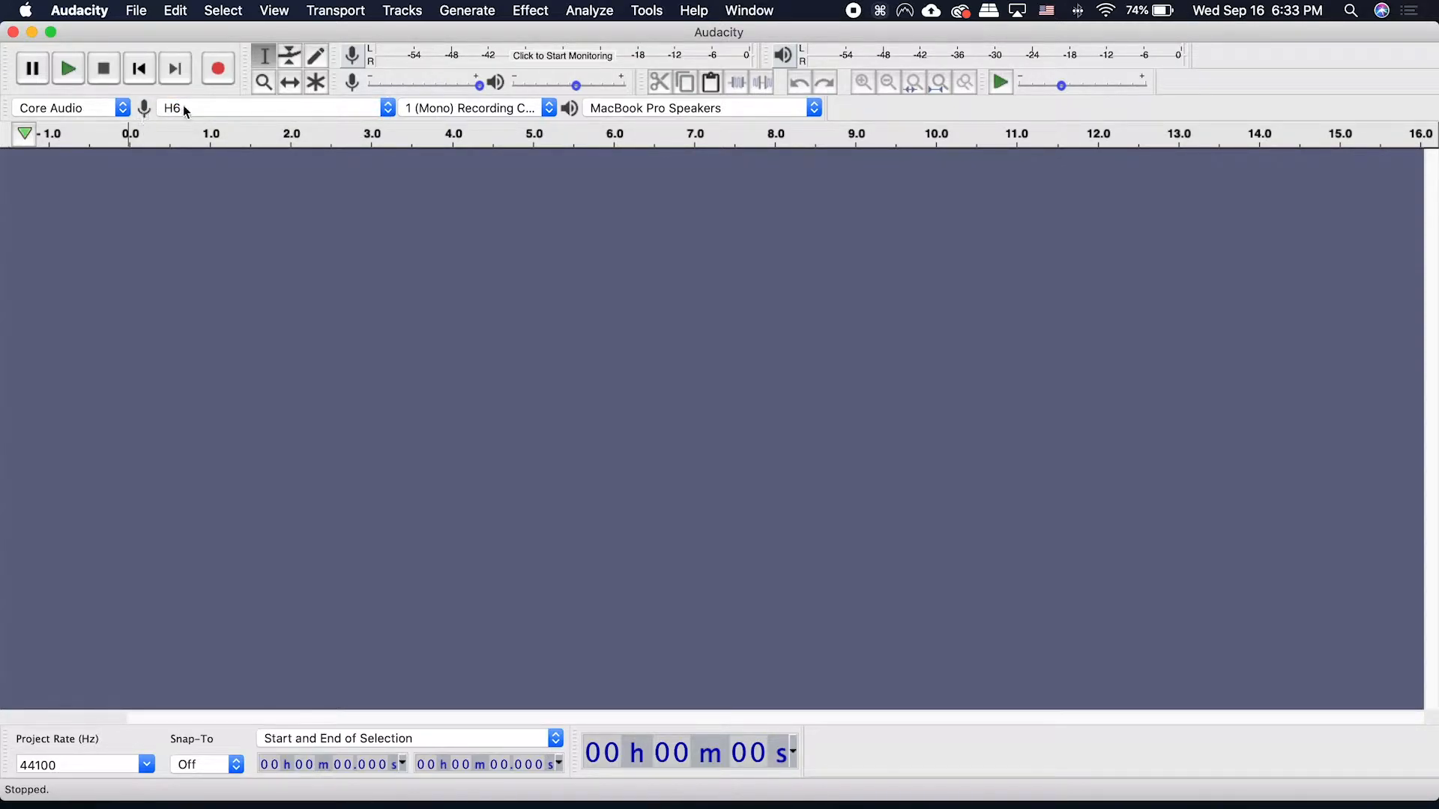
click(185, 110)
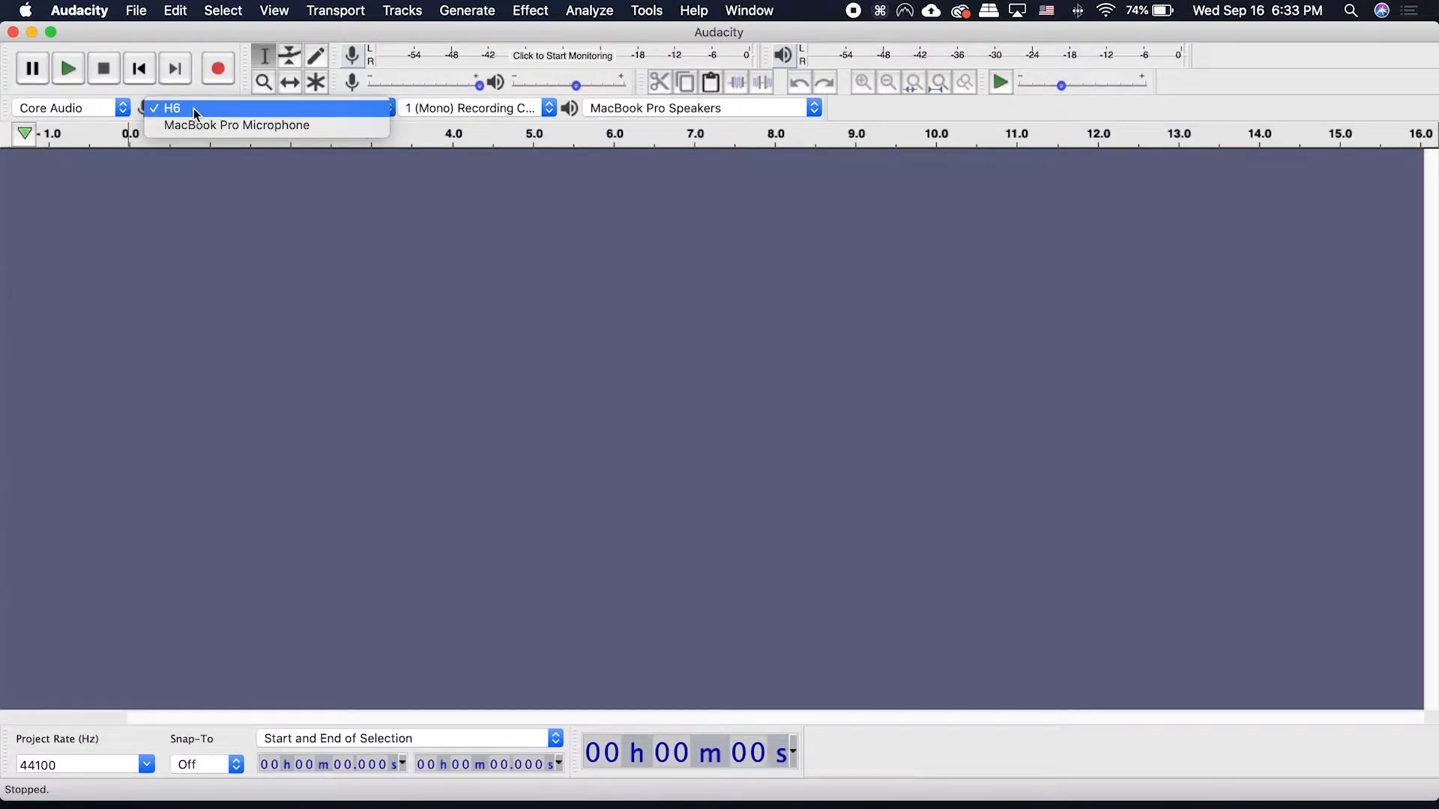
click(194, 113)
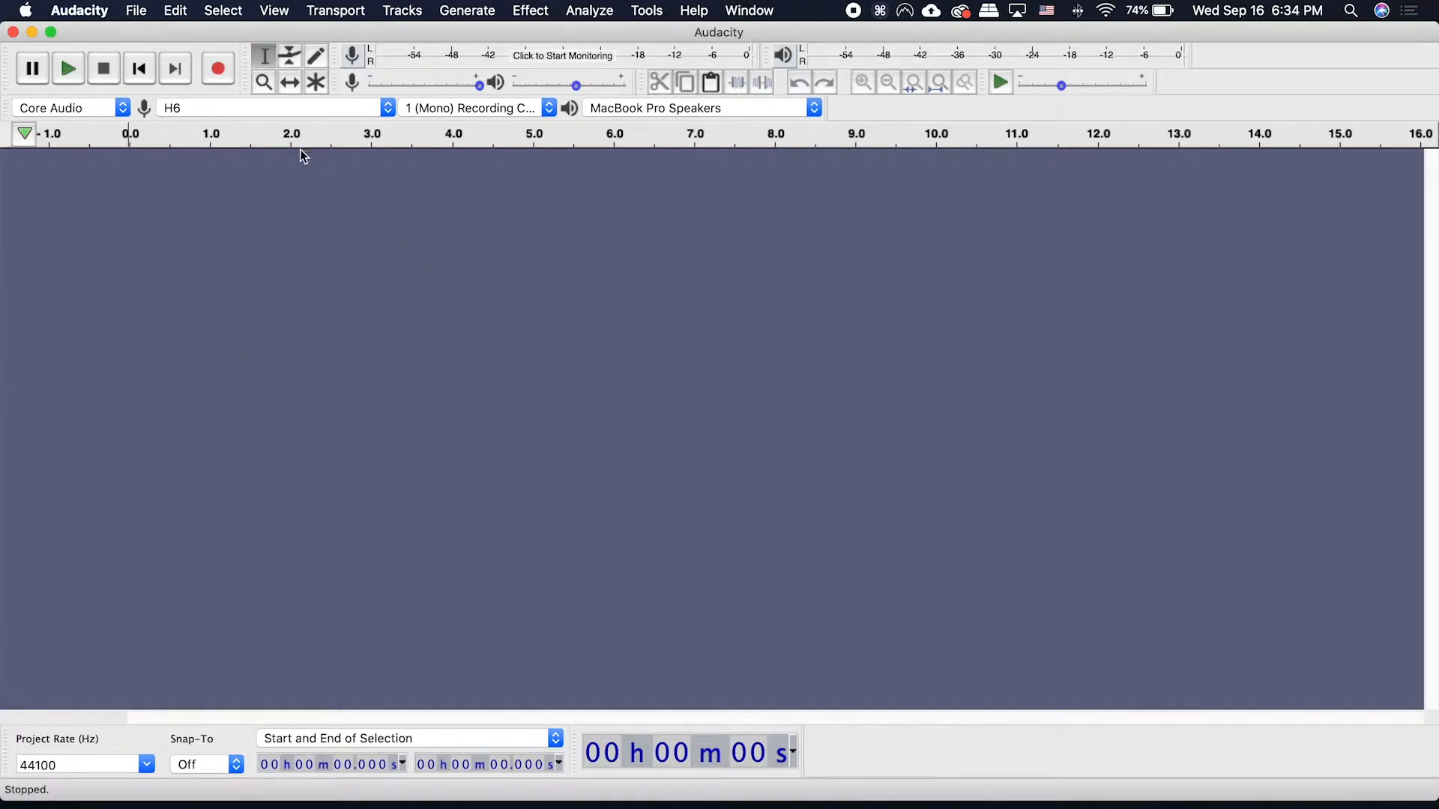
click(215, 109)
click(208, 114)
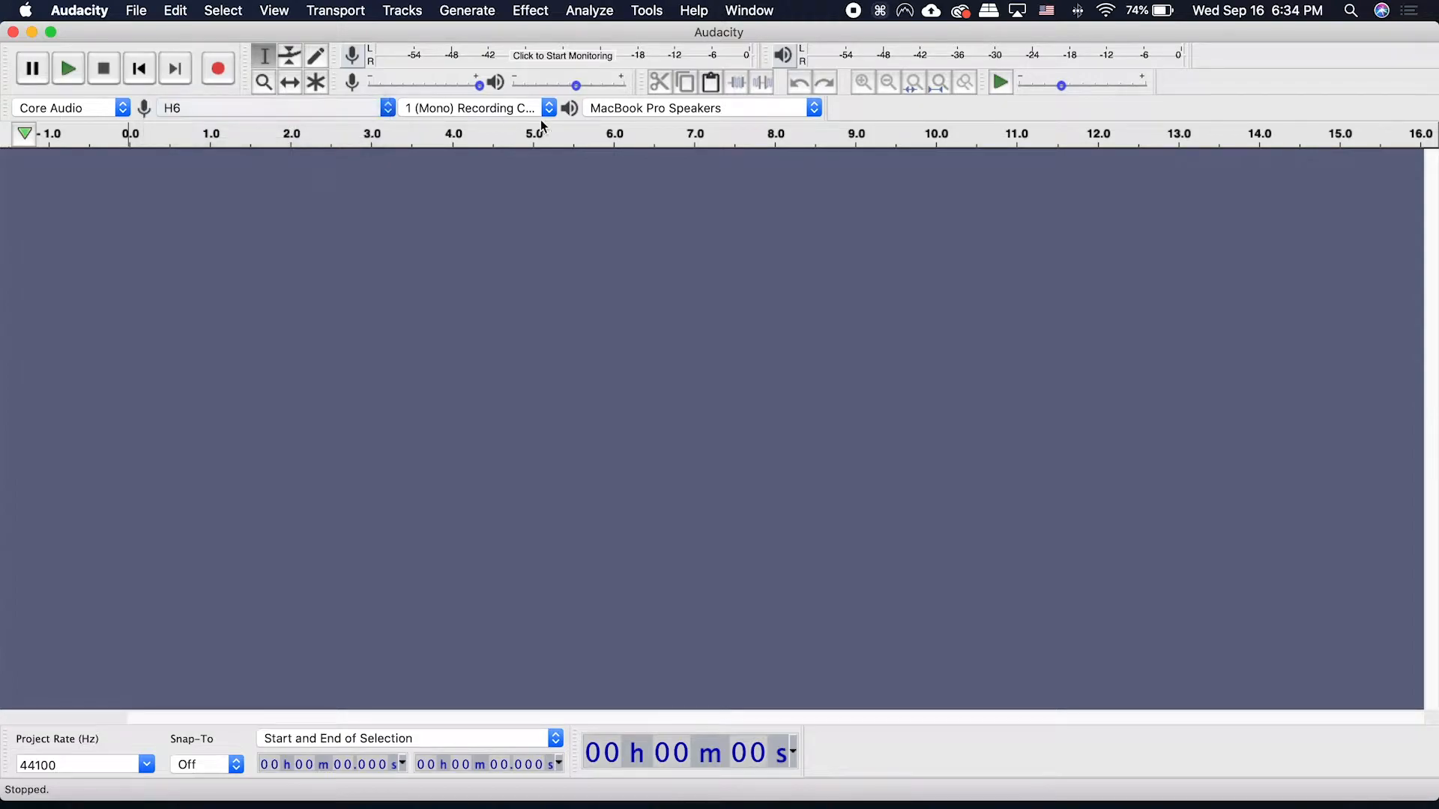
Keep recording on 1 (Mono) channel and choose MacBook Pro Speakers as the playback device.
click(523, 109)
click(429, 110)
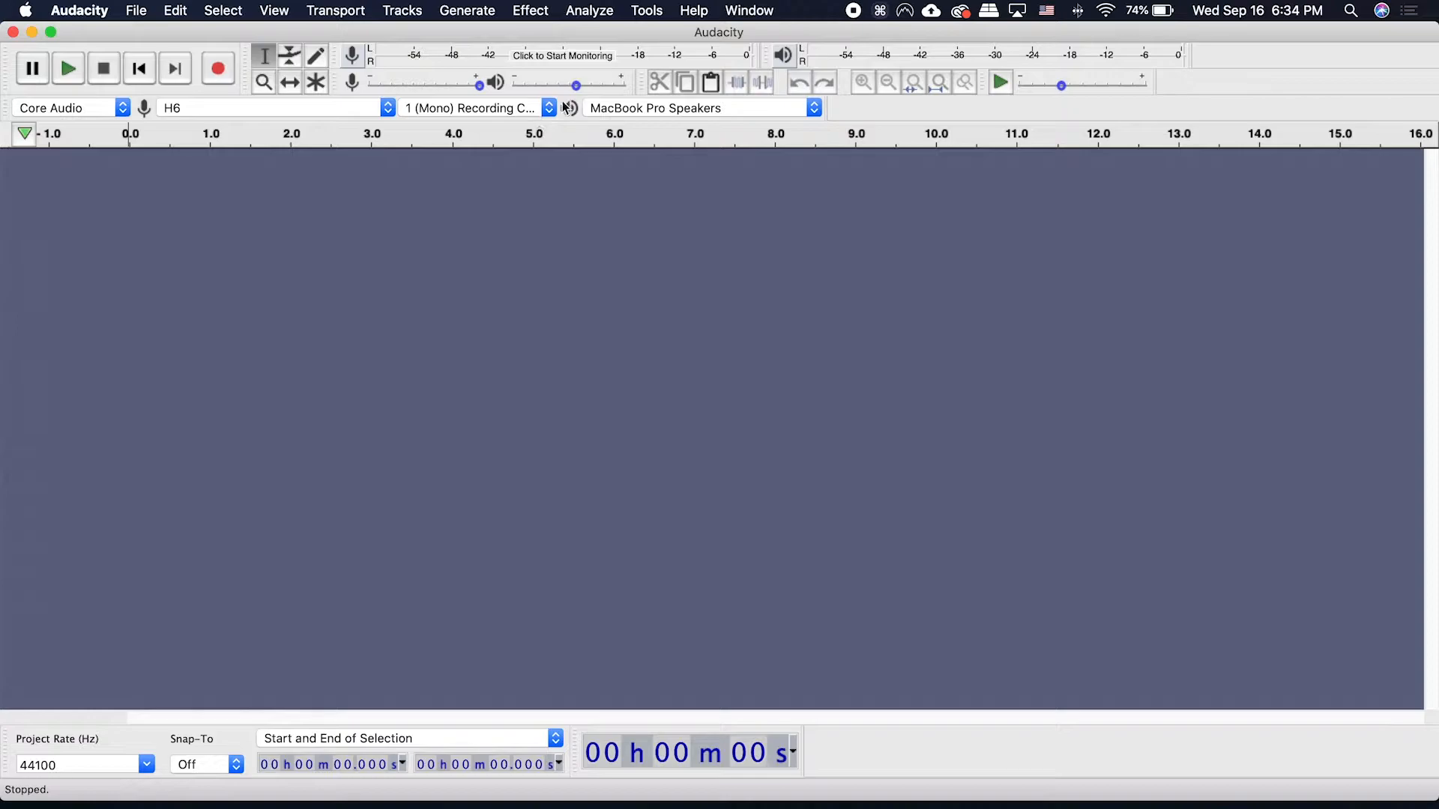
click(611, 113)
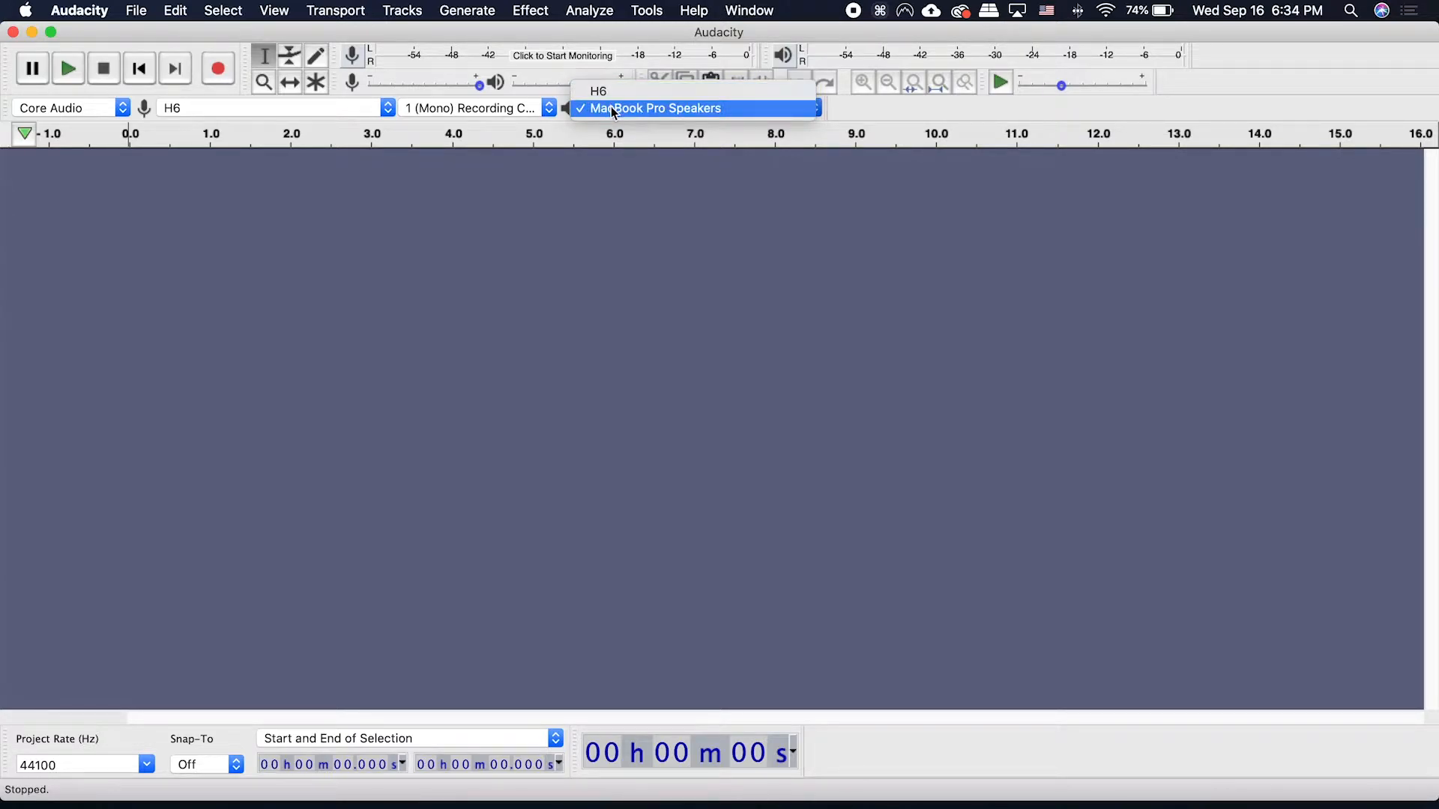
click(612, 111)
click(615, 111)
click(615, 111)
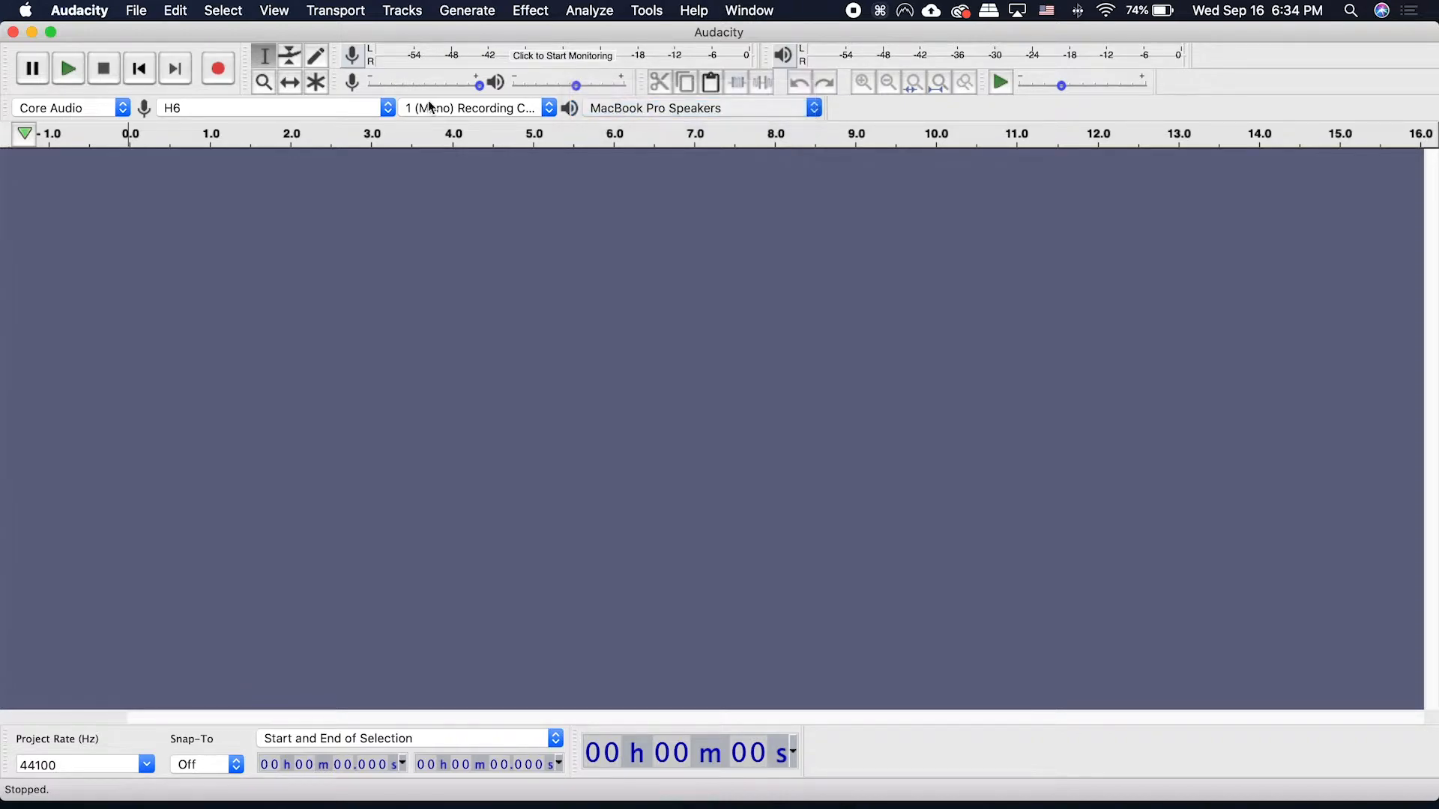
Open the quality preferences and set the default sample format to 24-bit.
click(87, 16)
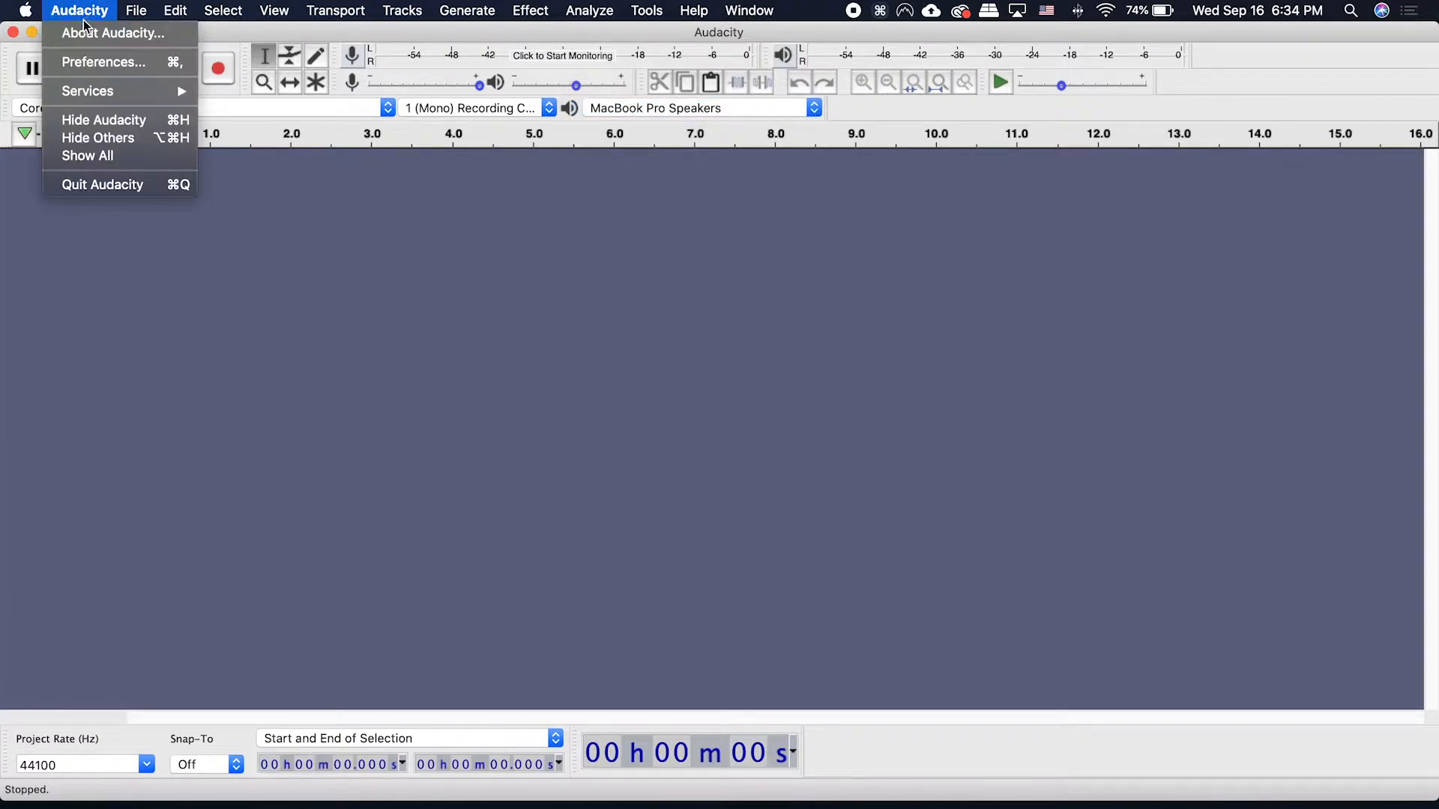
click(98, 62)
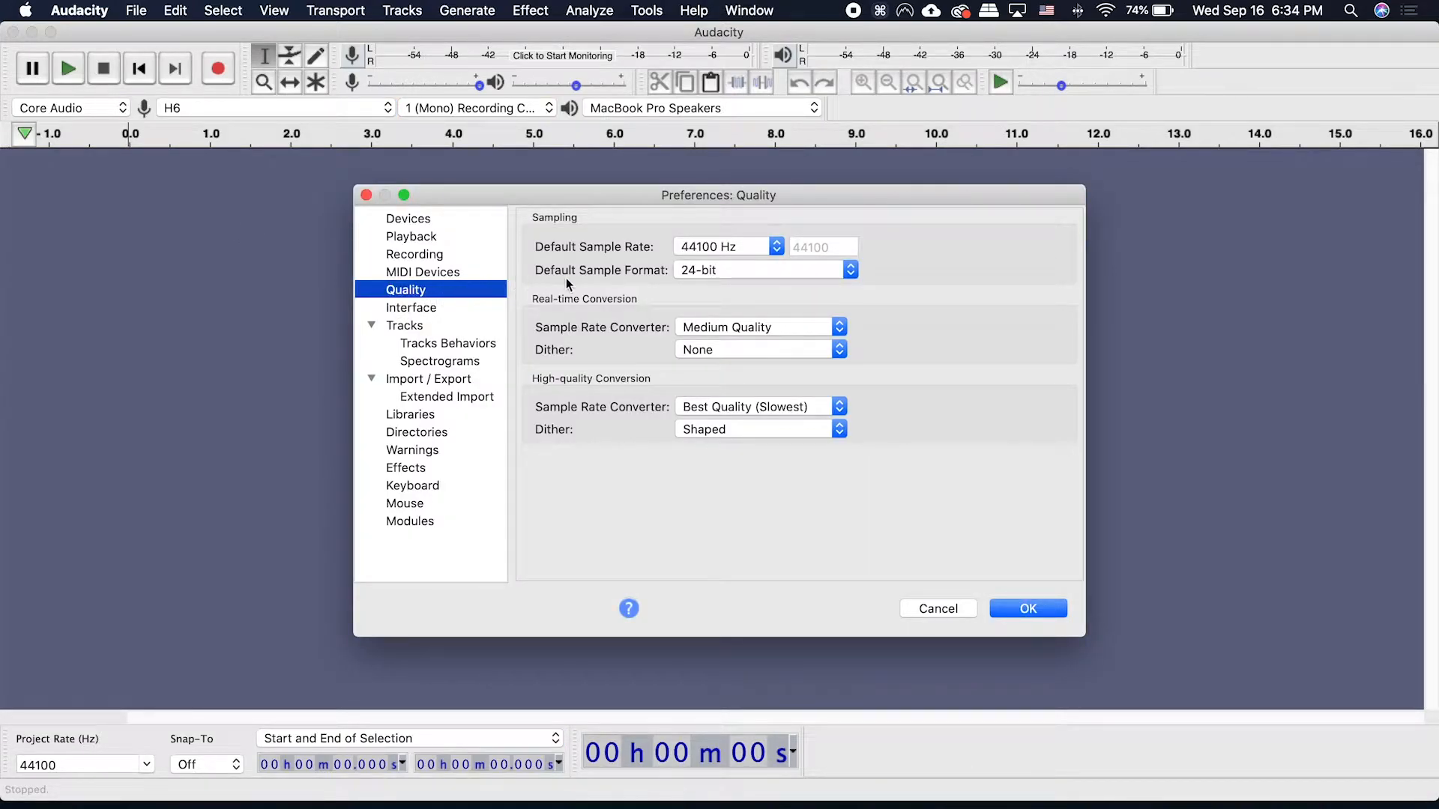
click(731, 272)
click(731, 272)
click(731, 271)
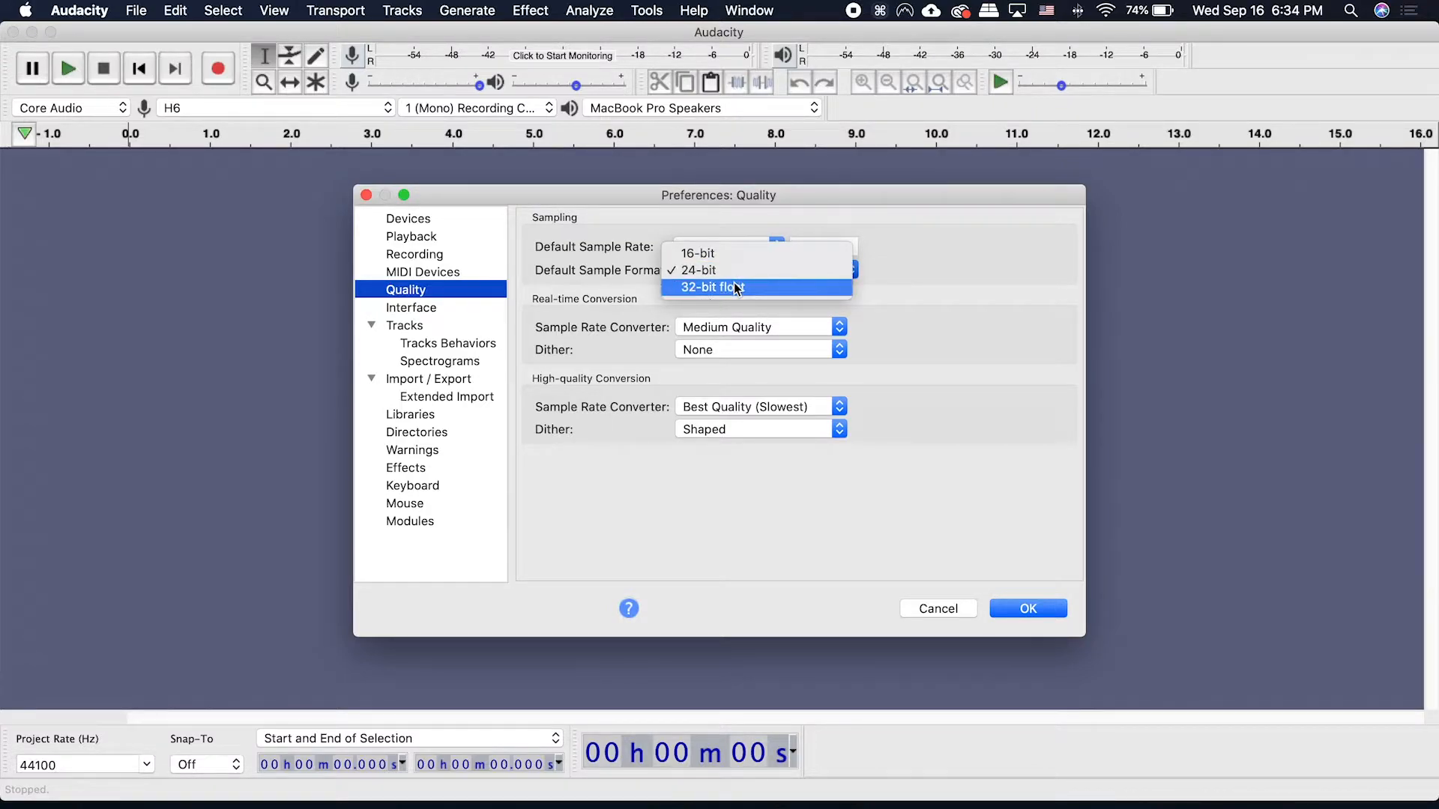
click(735, 271)
Set the default sample rate to 44100 Hz and accept the preferences.
click(700, 249)
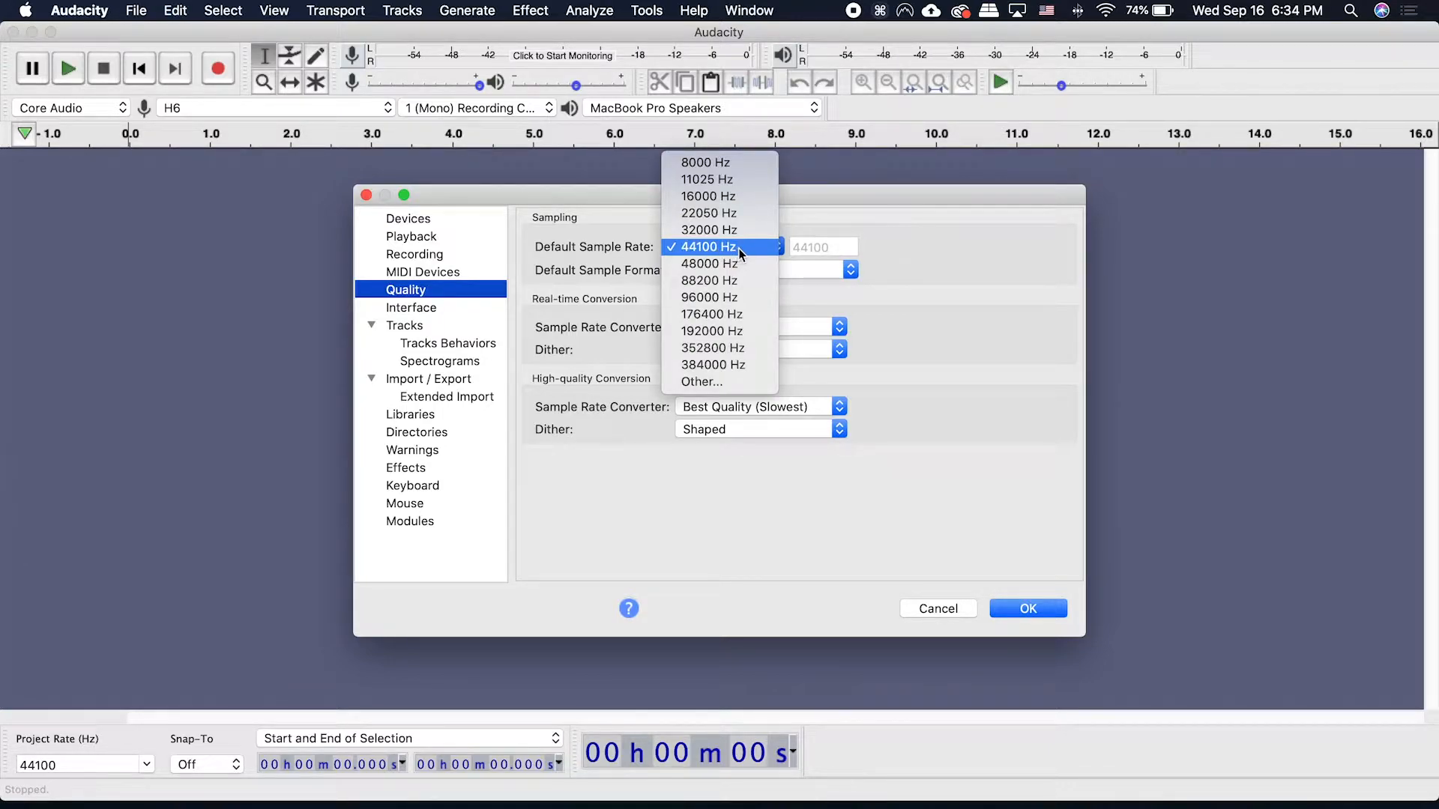
click(736, 249)
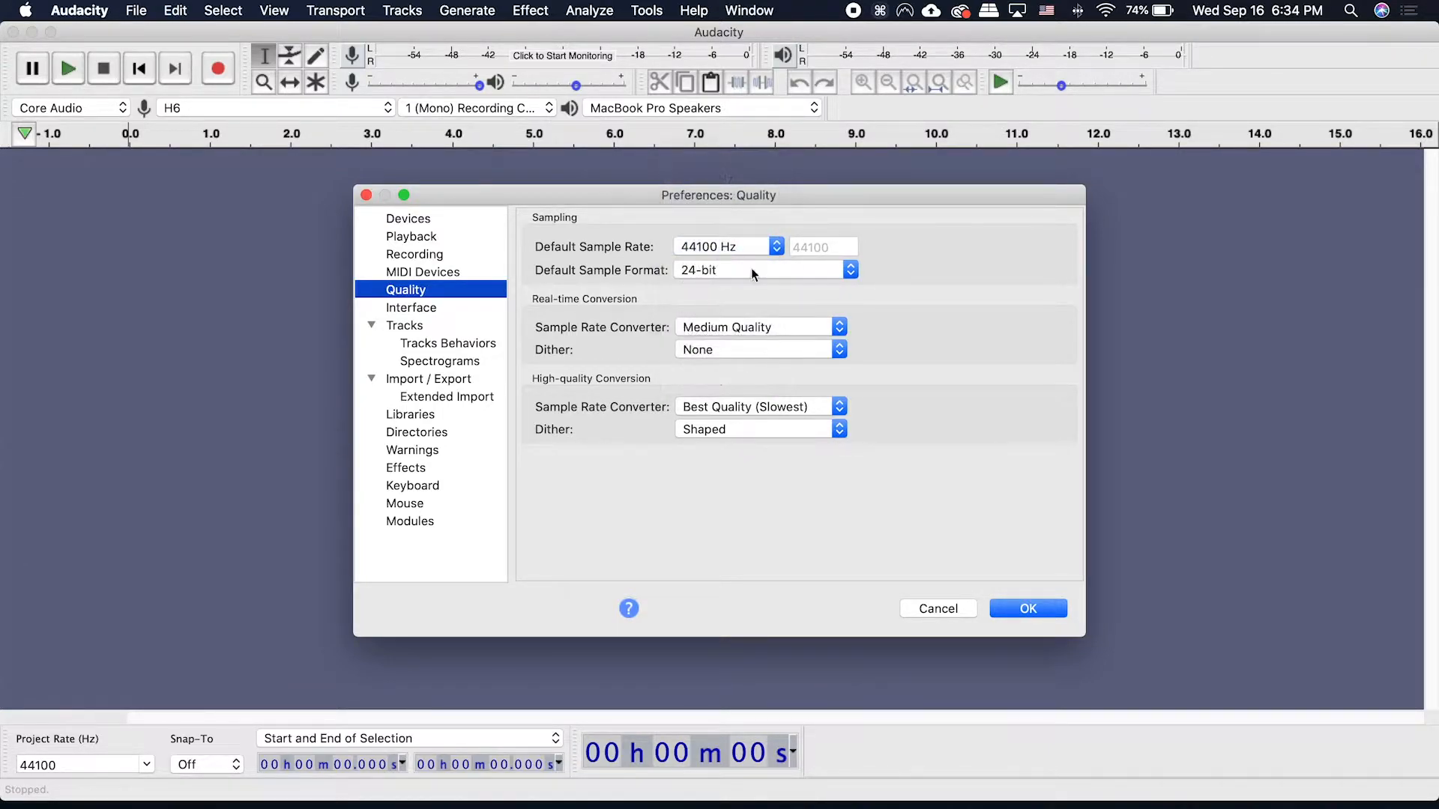
click(756, 249)
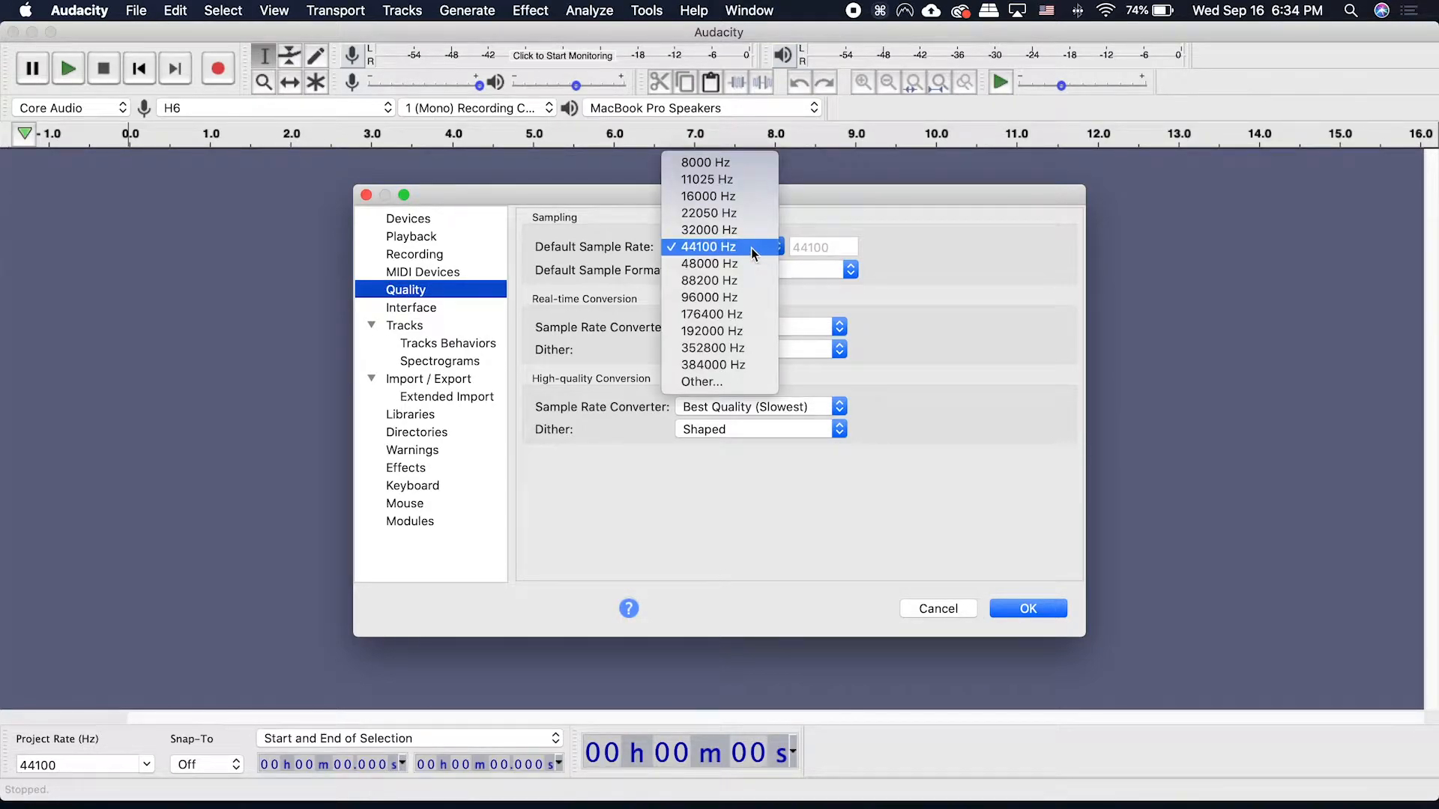
click(751, 247)
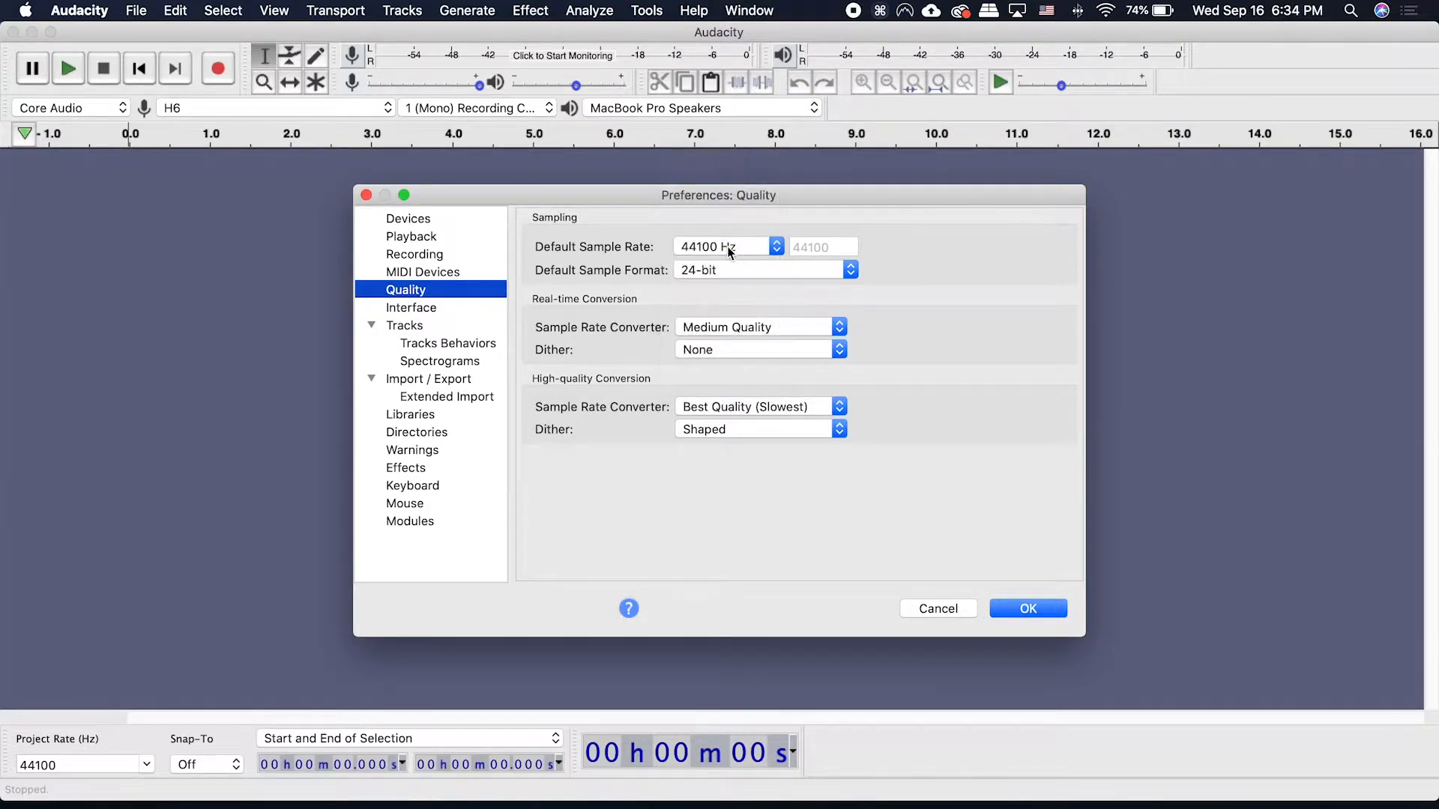
click(1024, 613)
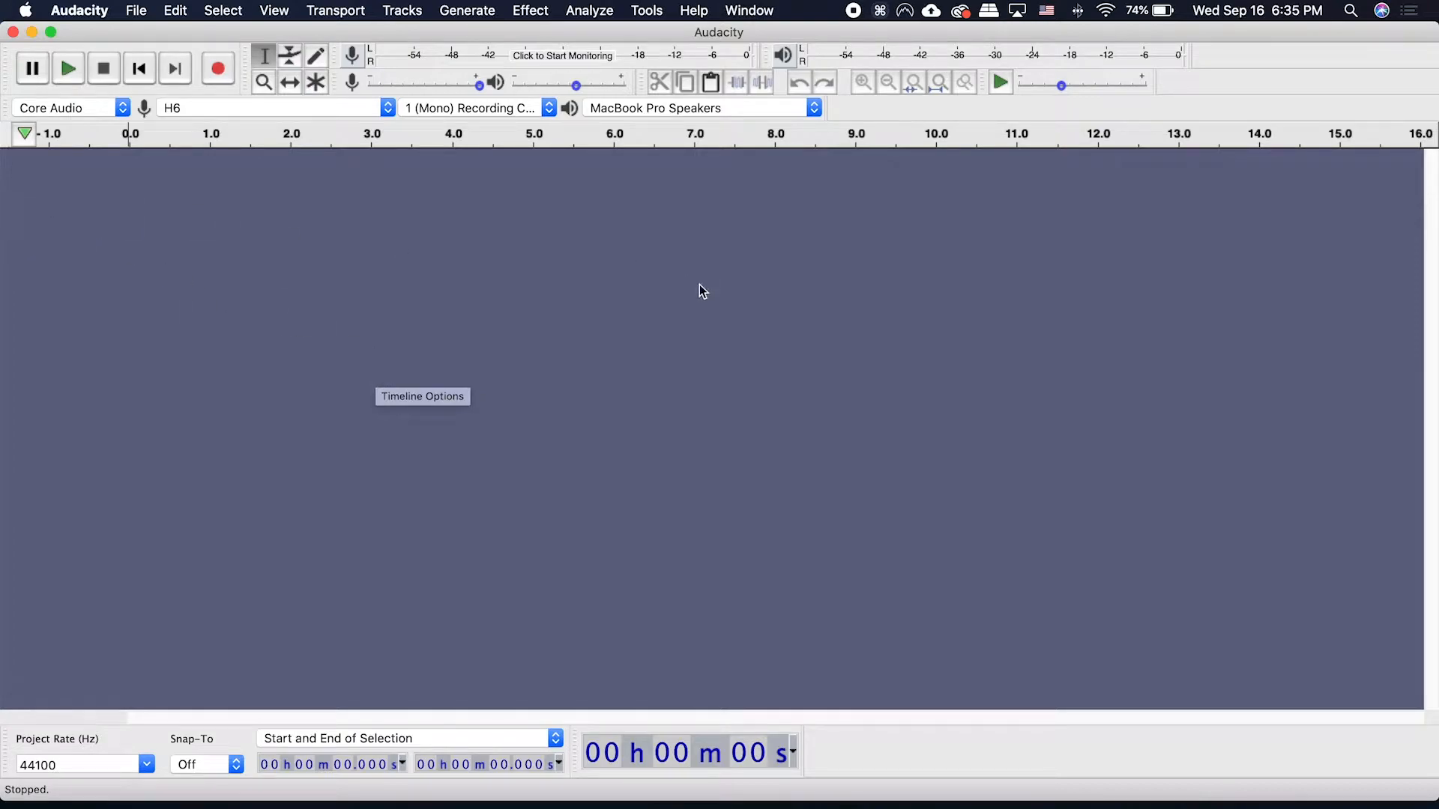
Record a voice track about 1 minute 21 seconds long and stop the recording.
click(217, 70)
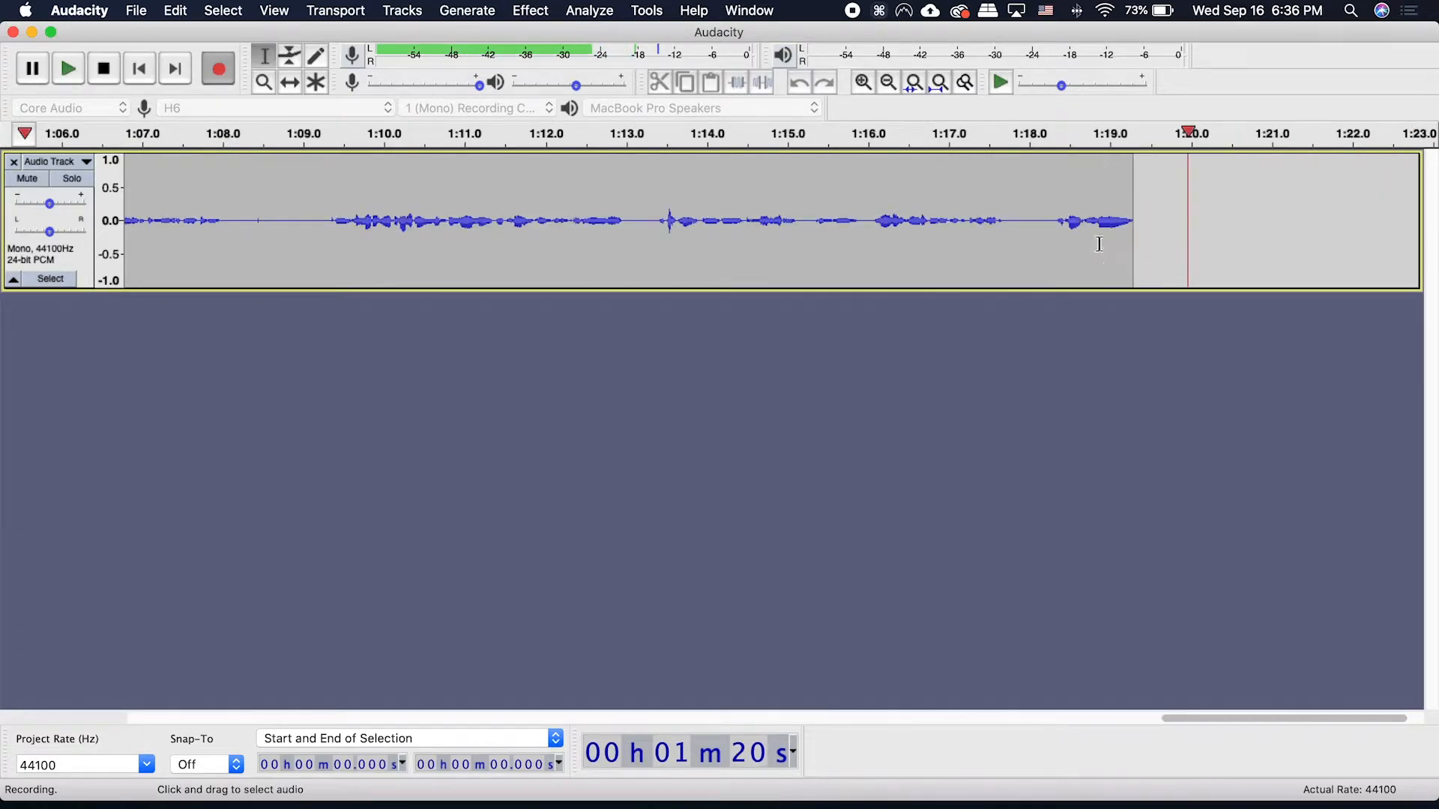
key(space)
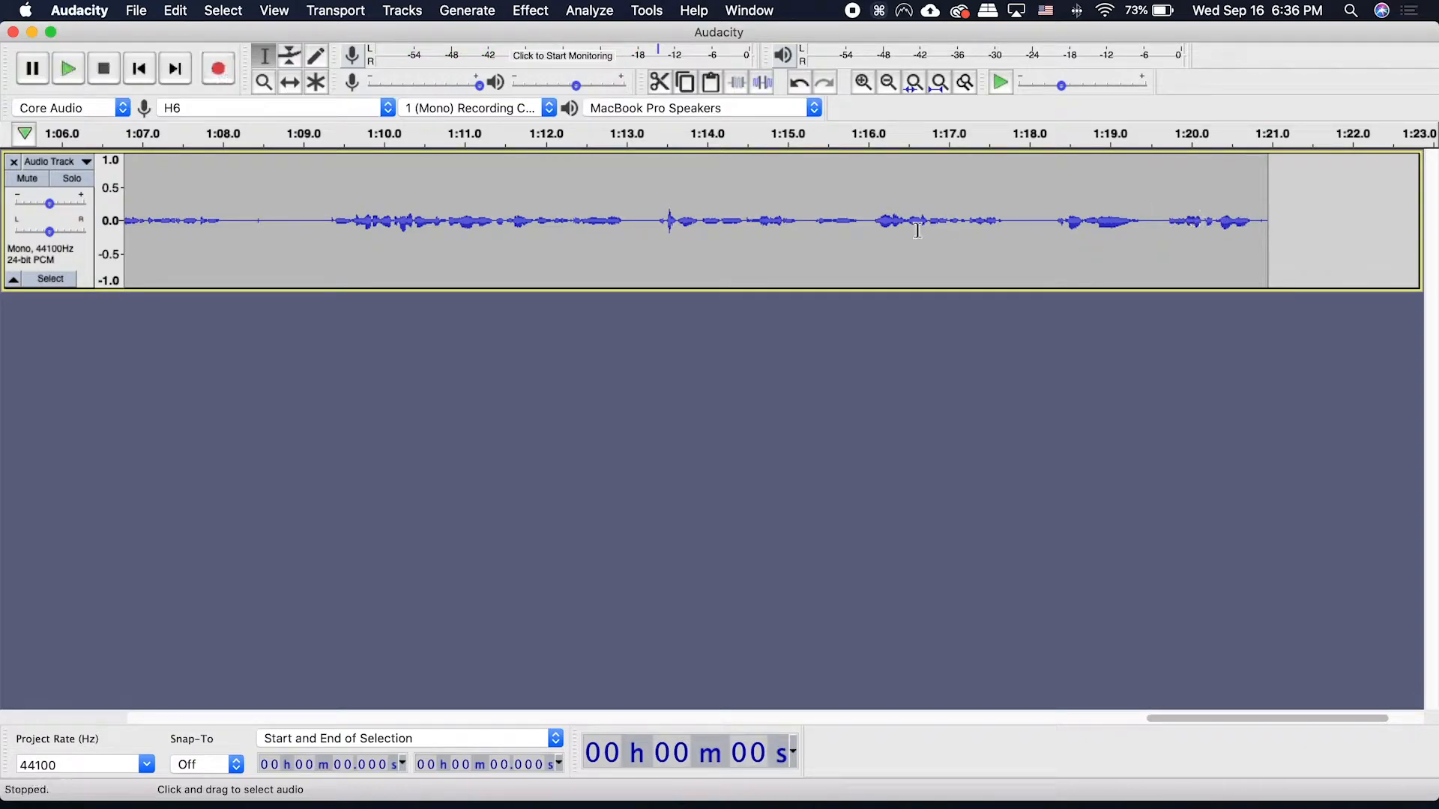
scroll(697, 274, down, 2)
scroll(532, 258, down, 4)
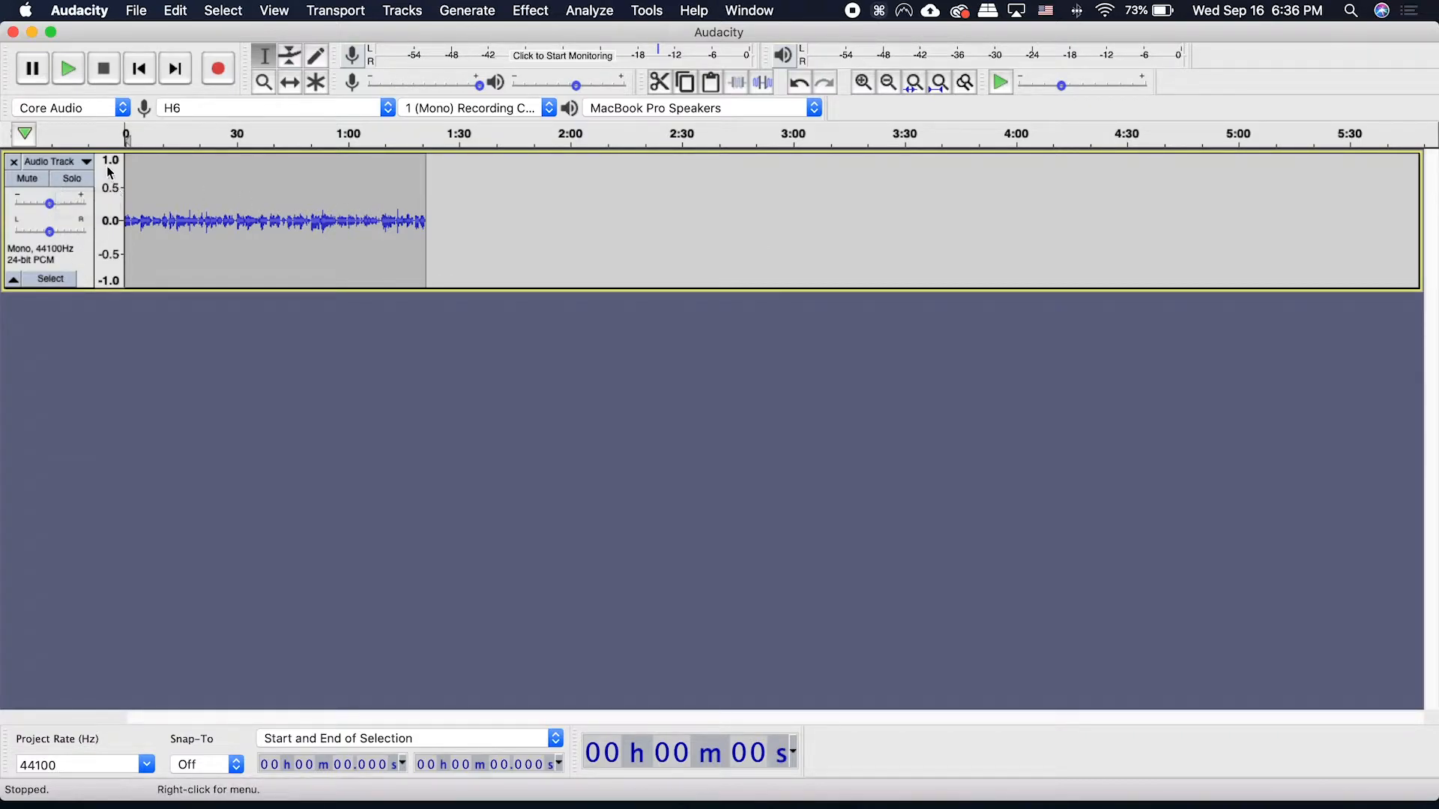
Switch the audio track's vertical scale to dB and enlarge the track's height to about three times its size.
right_click(111, 176)
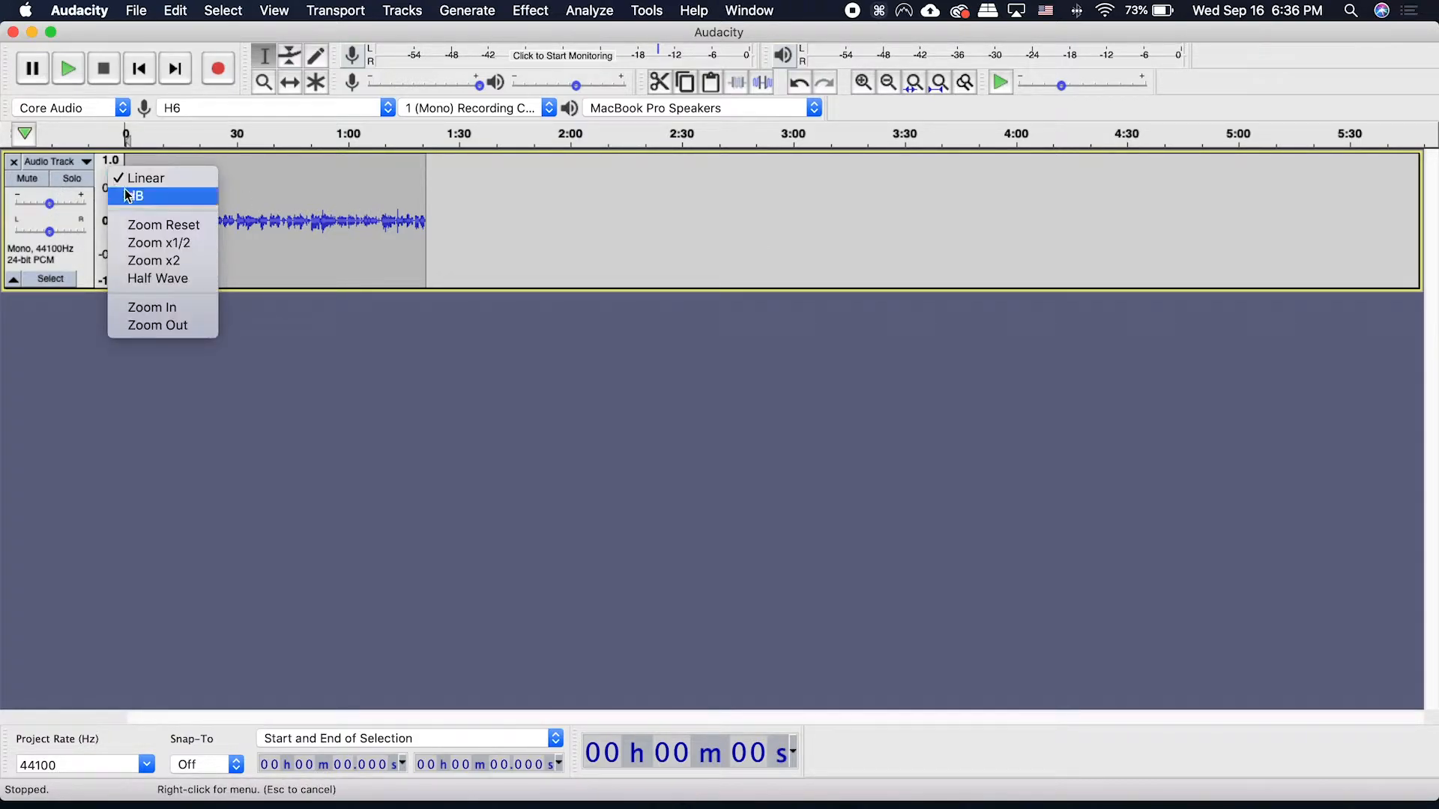
click(132, 197)
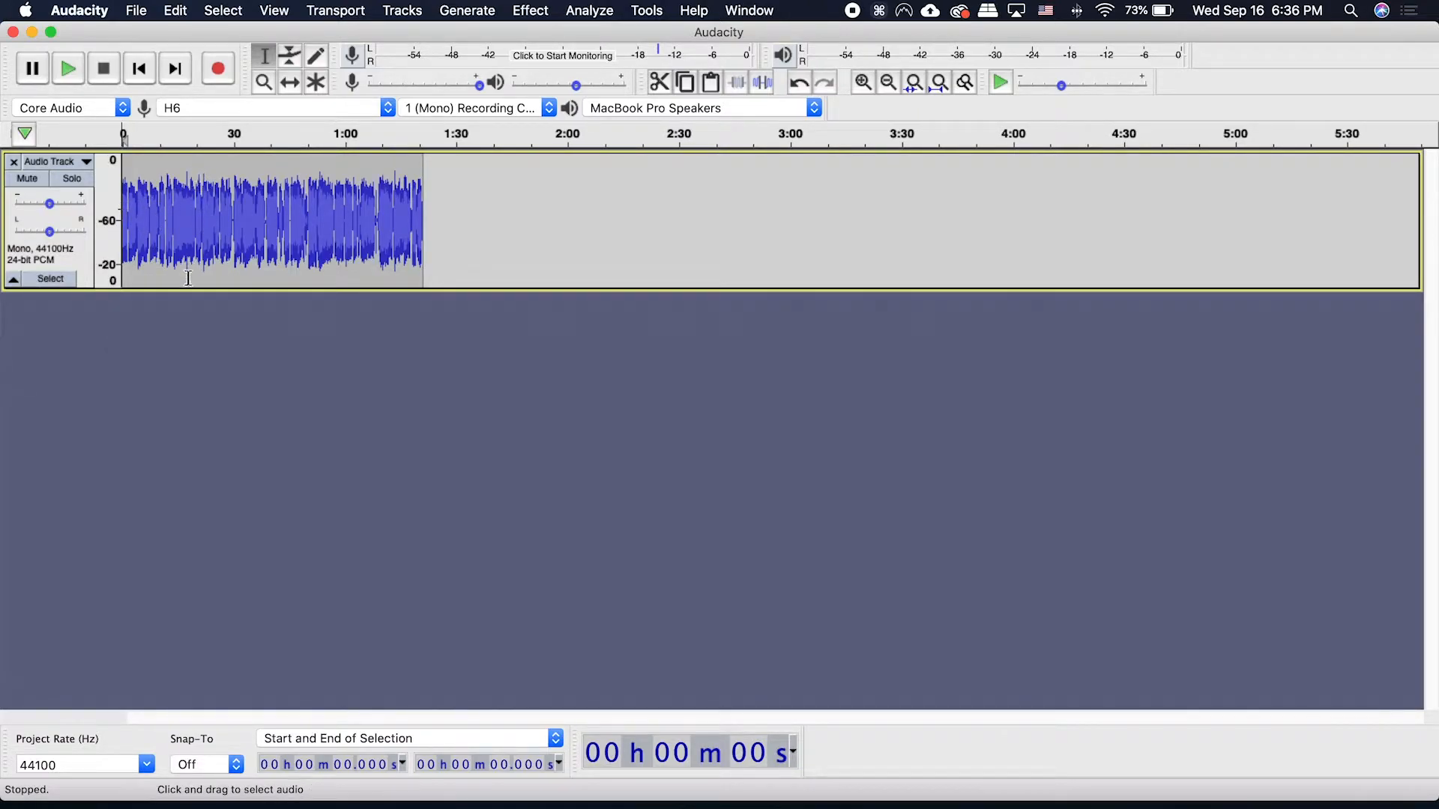
drag(188, 289, 208, 551)
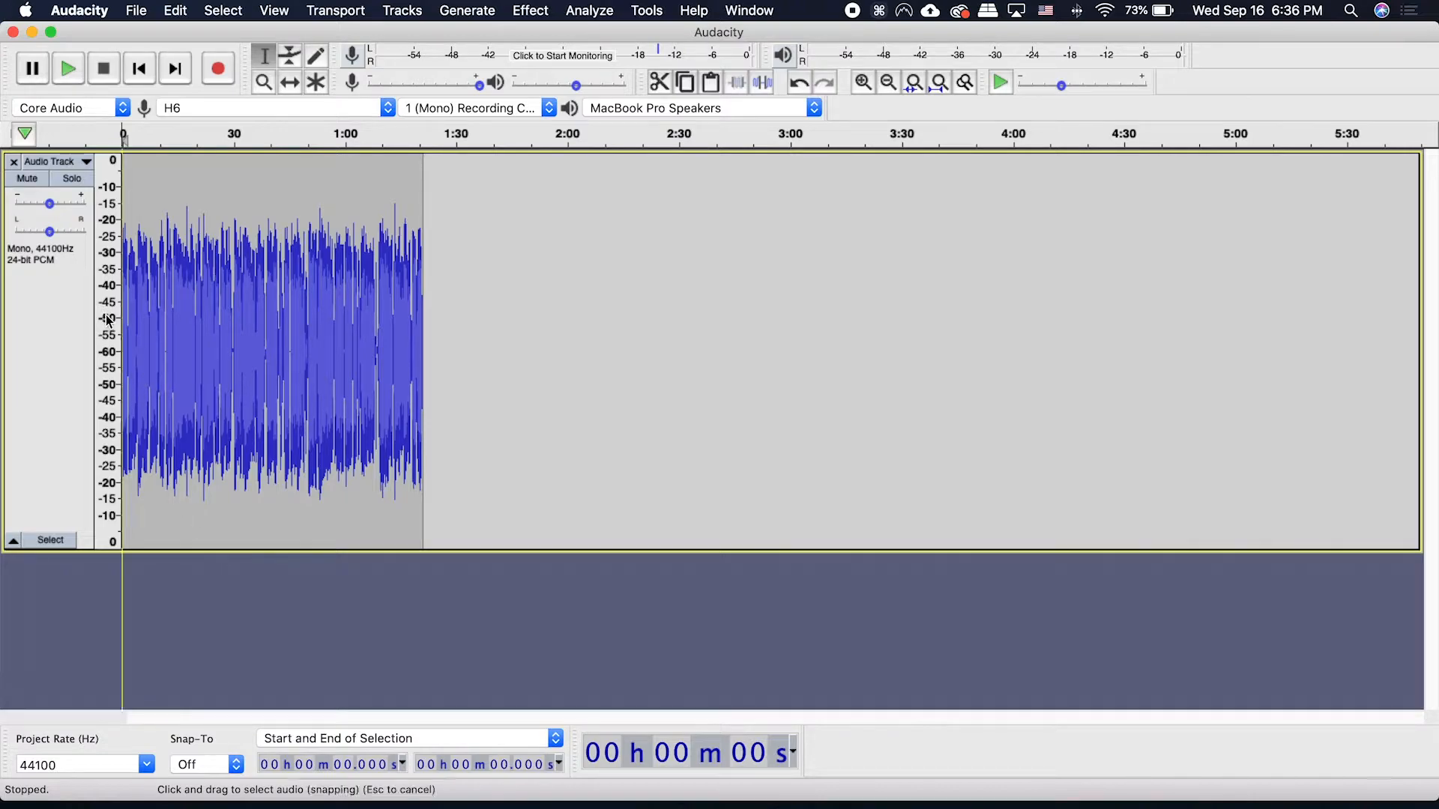
Display the audio track's waveform as Half Wave.
right_click(102, 276)
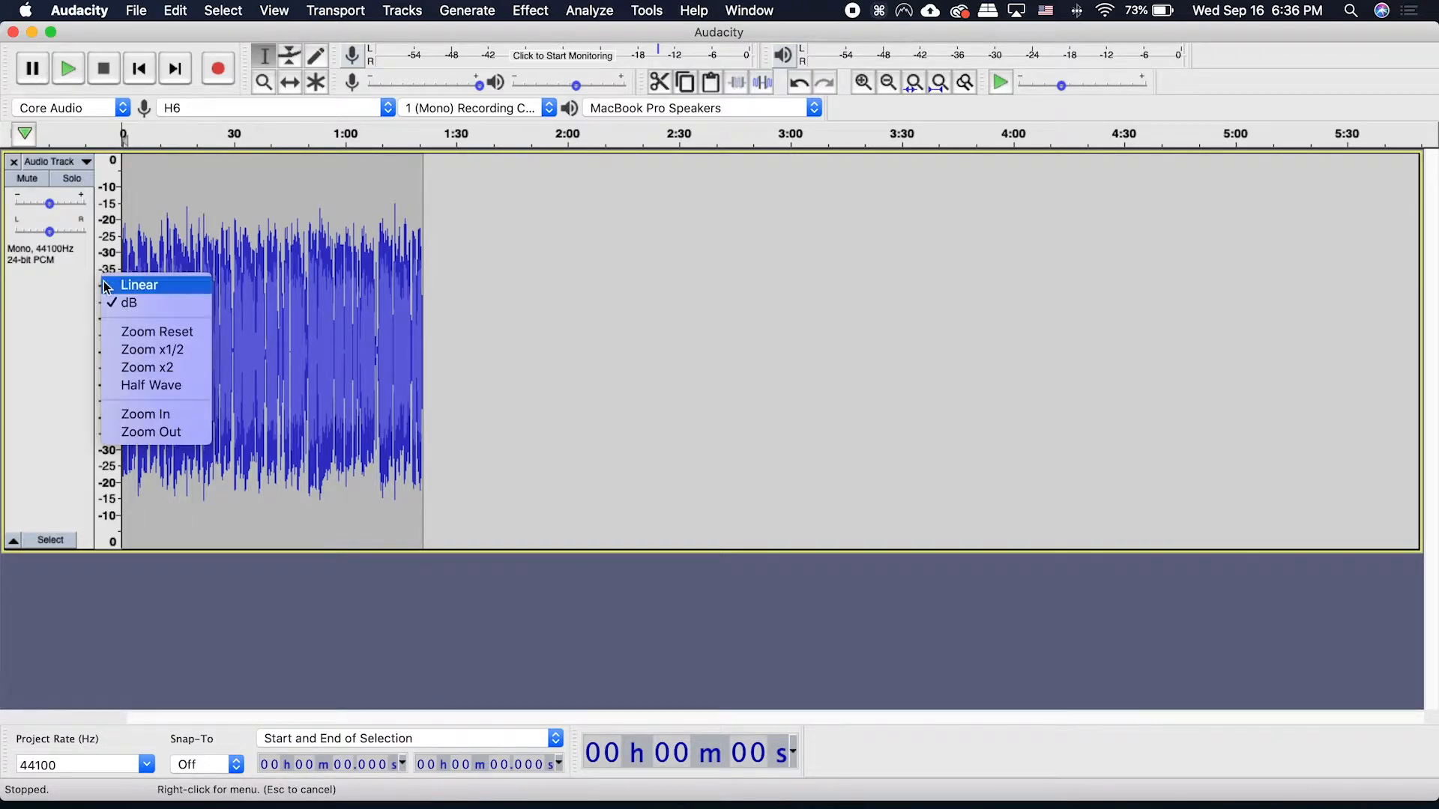
click(160, 386)
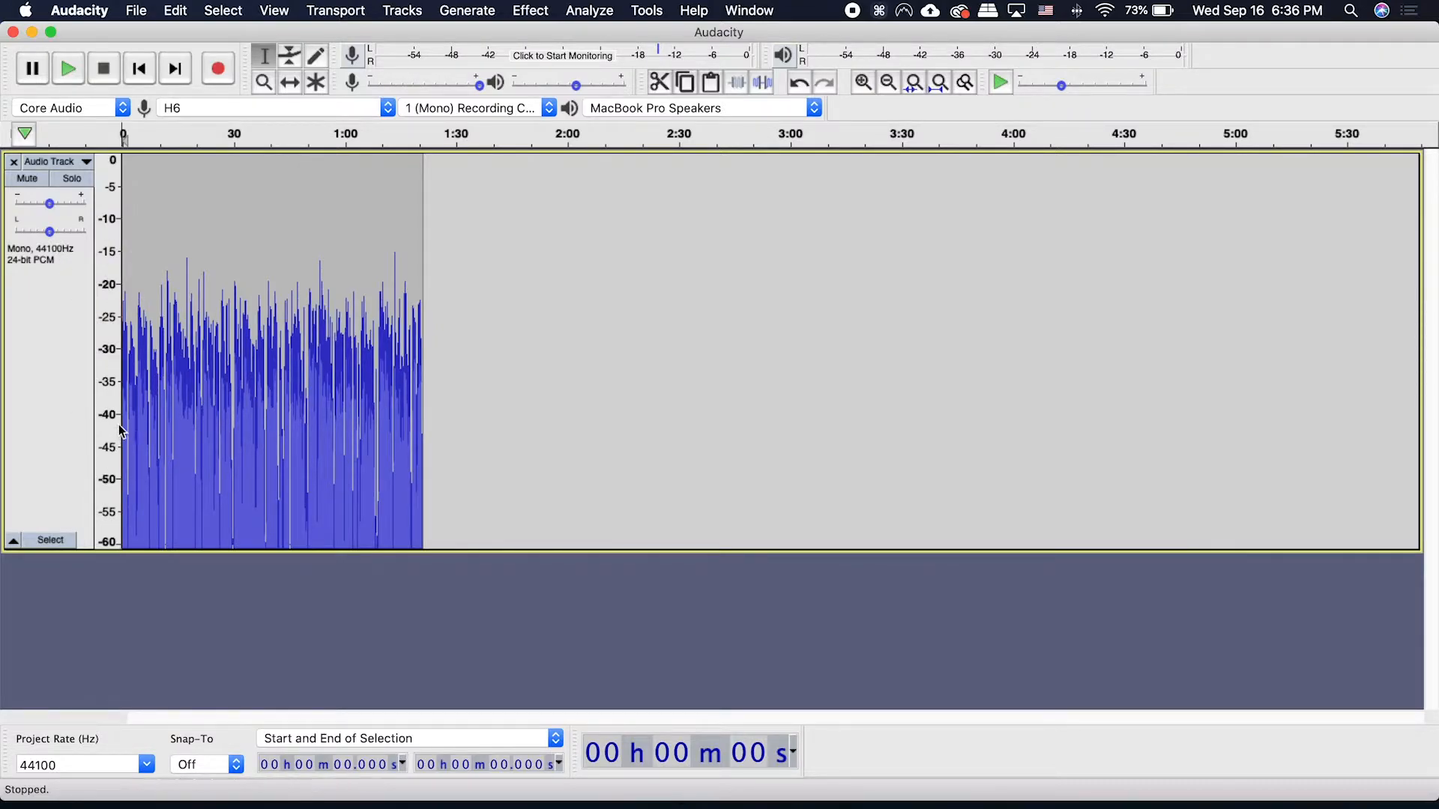
right_click(114, 453)
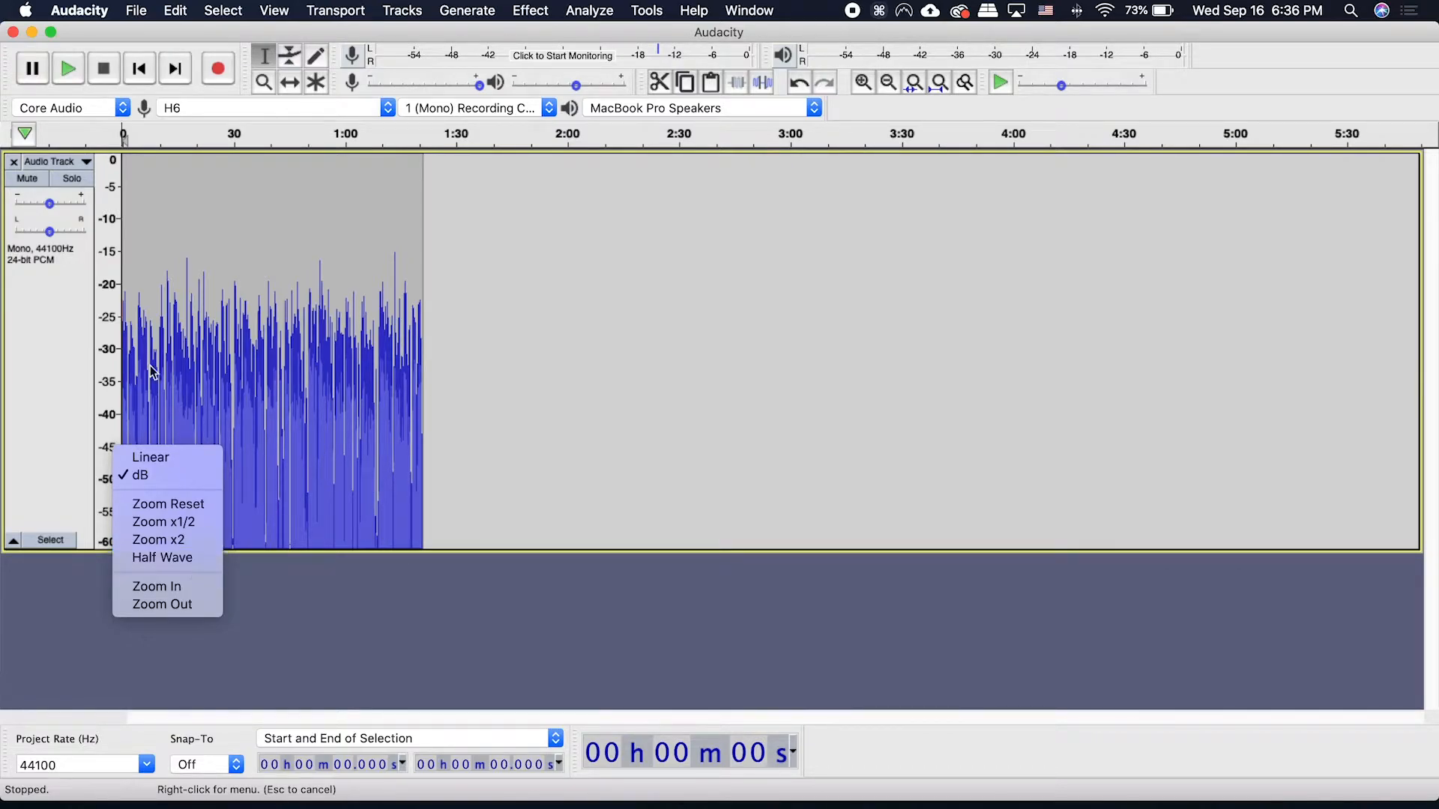
click(297, 429)
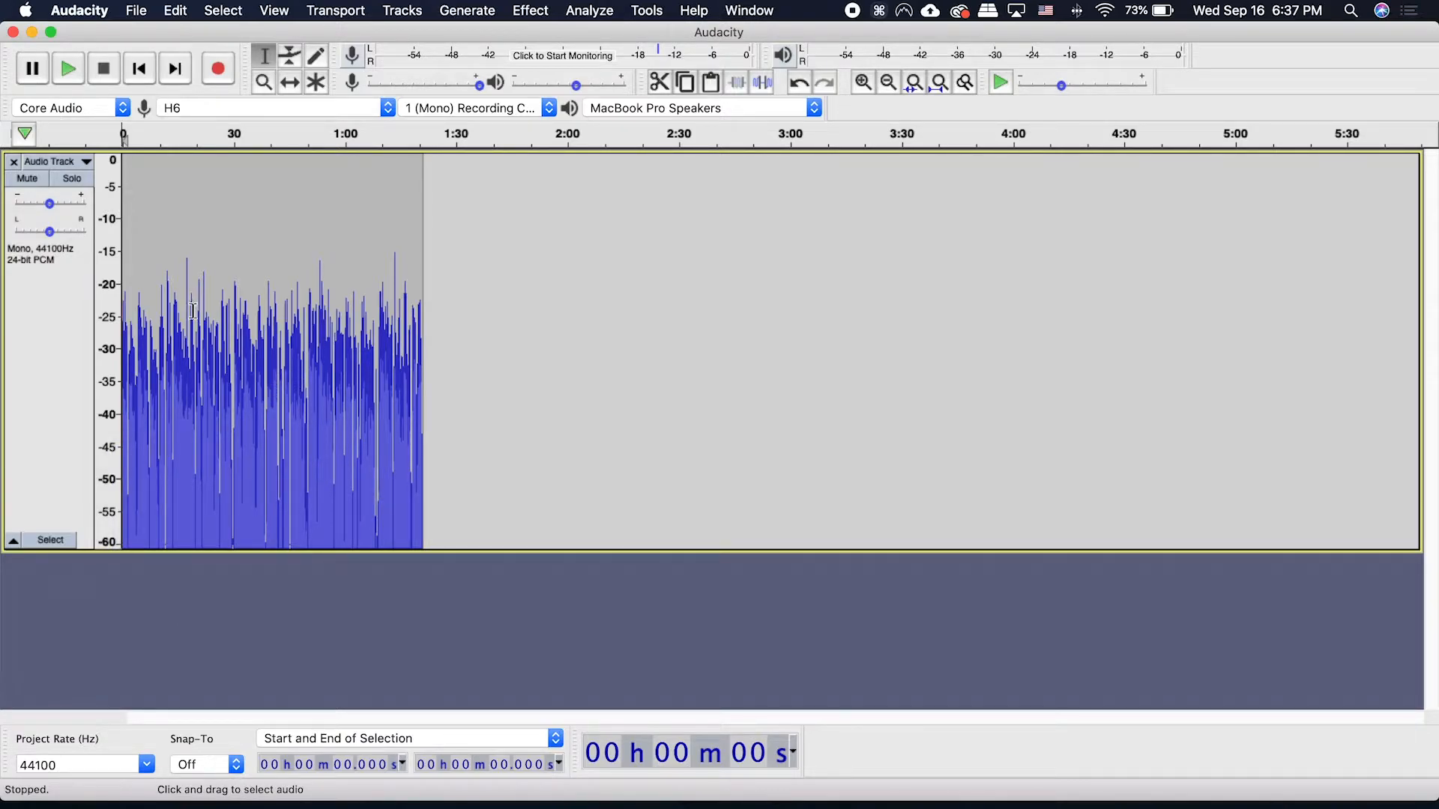
Select the whole recording and apply a Noise Gate with -12 dB level reduction, -47.10 dB gate threshold and 250 ms attack/decay.
scroll(237, 326, up, 4)
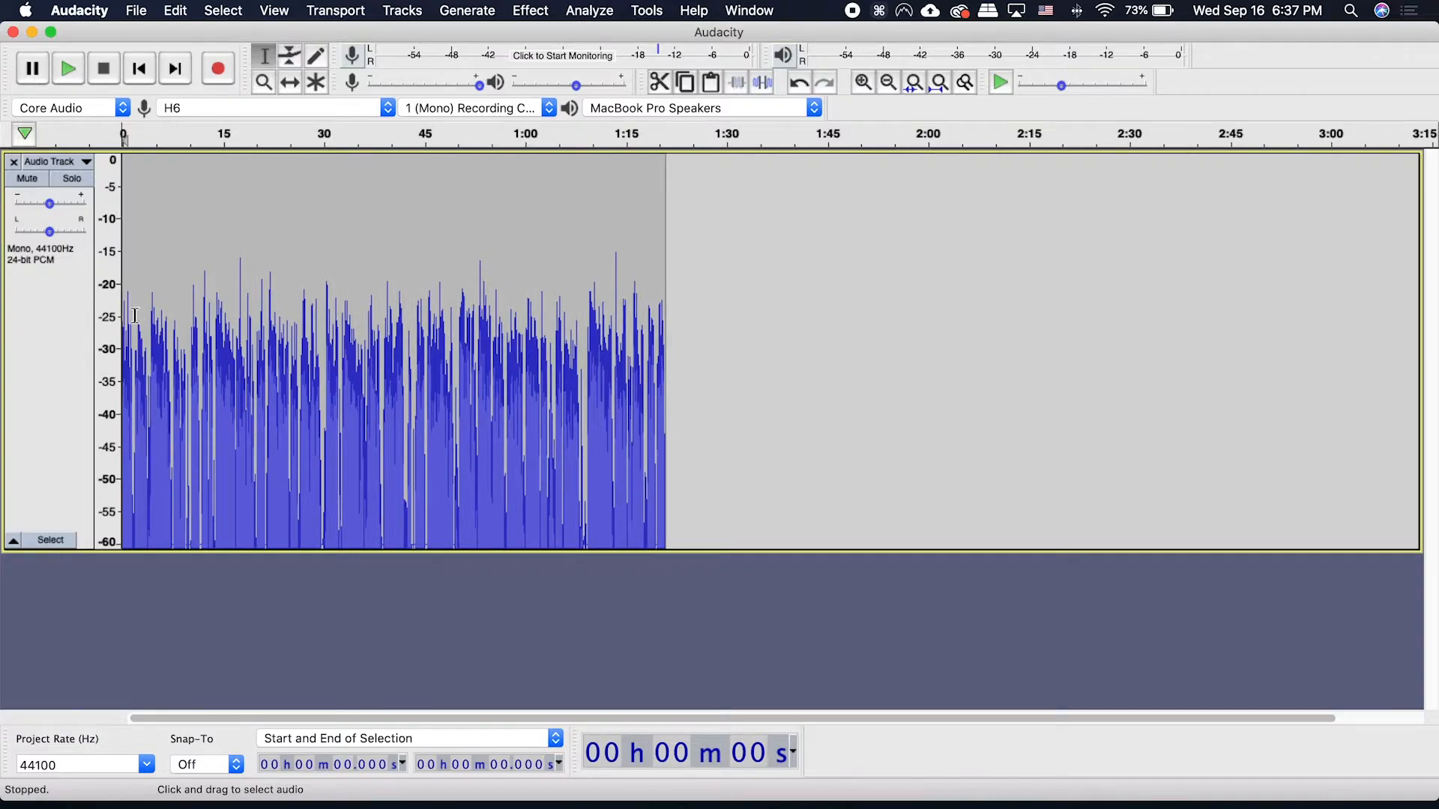
click(180, 359)
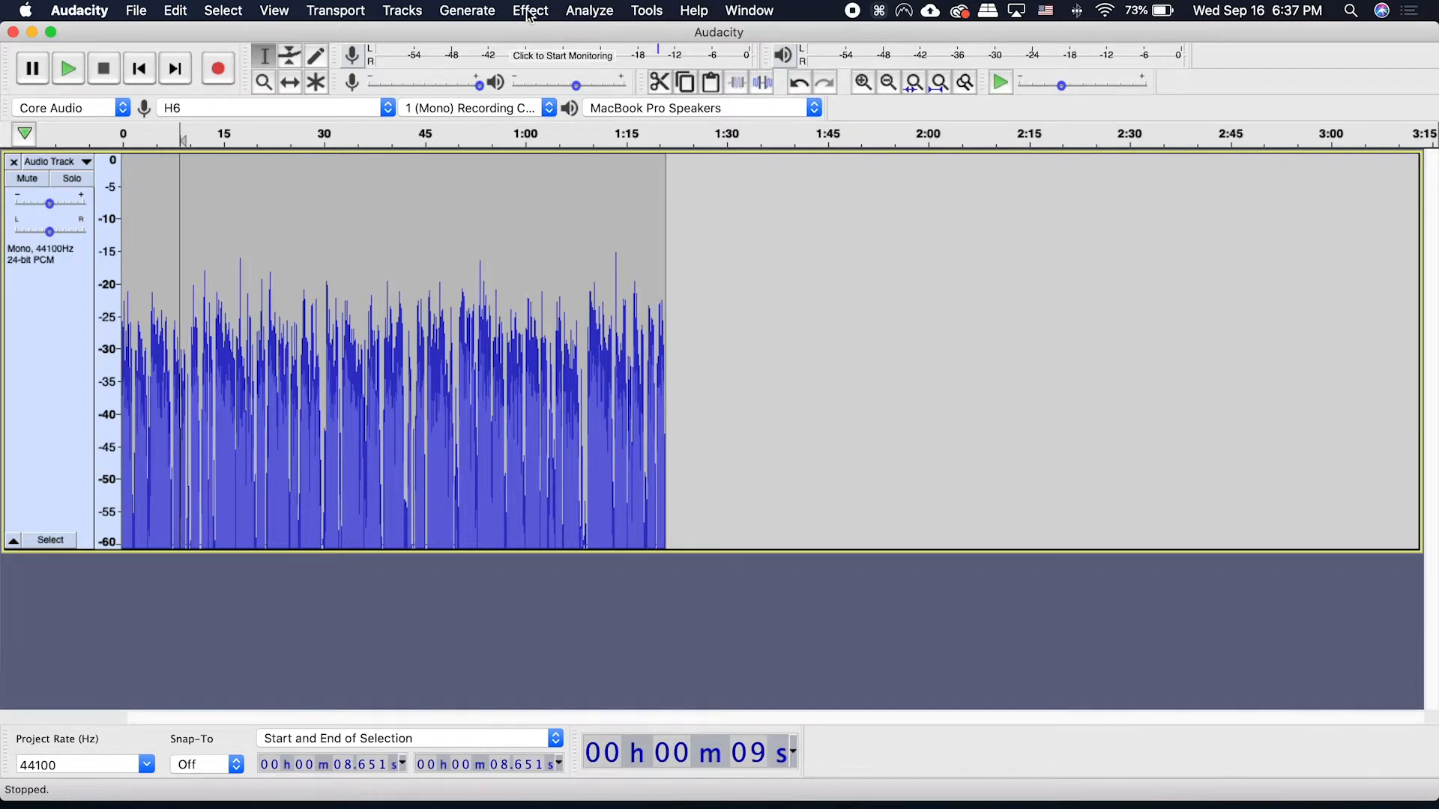
key(super+a)
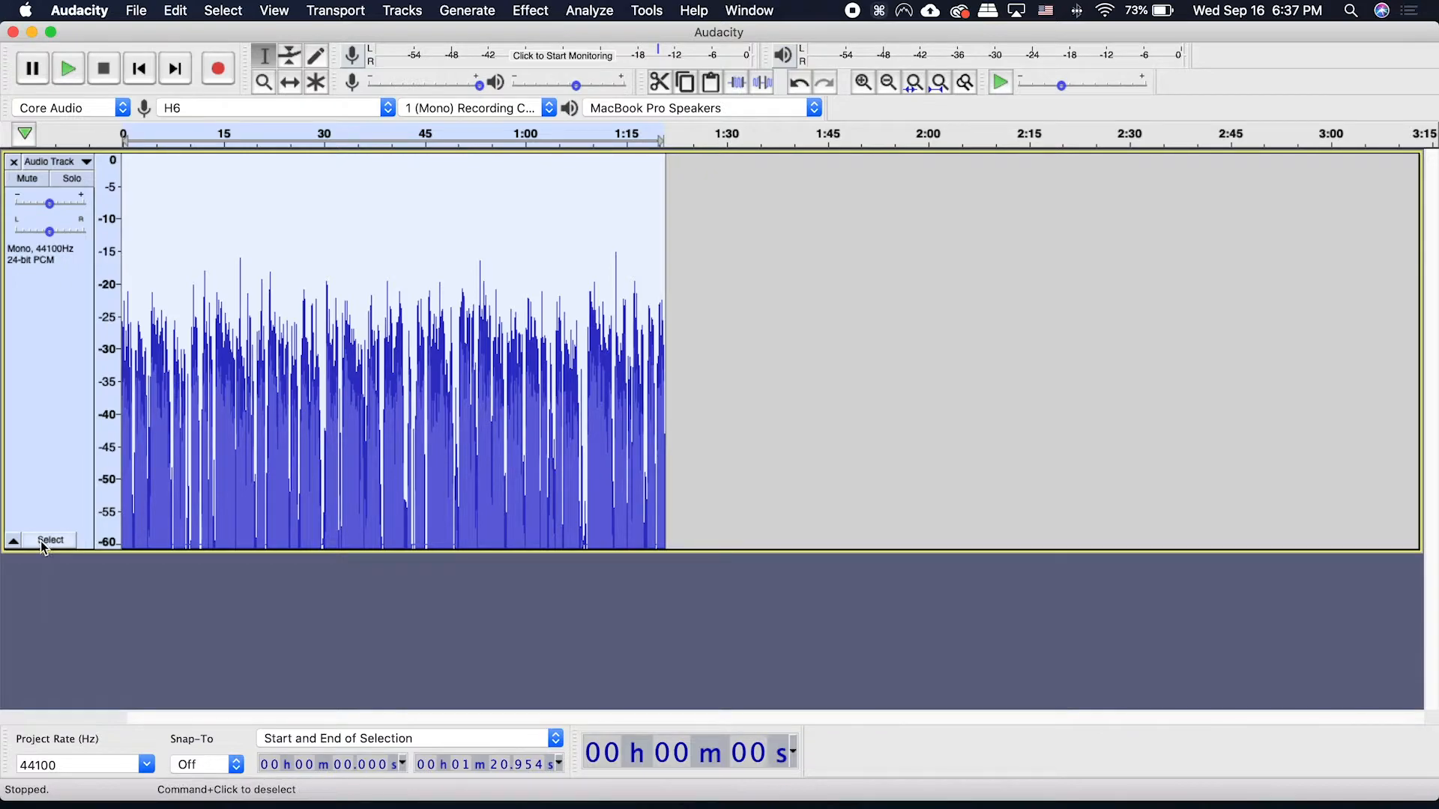
click(533, 11)
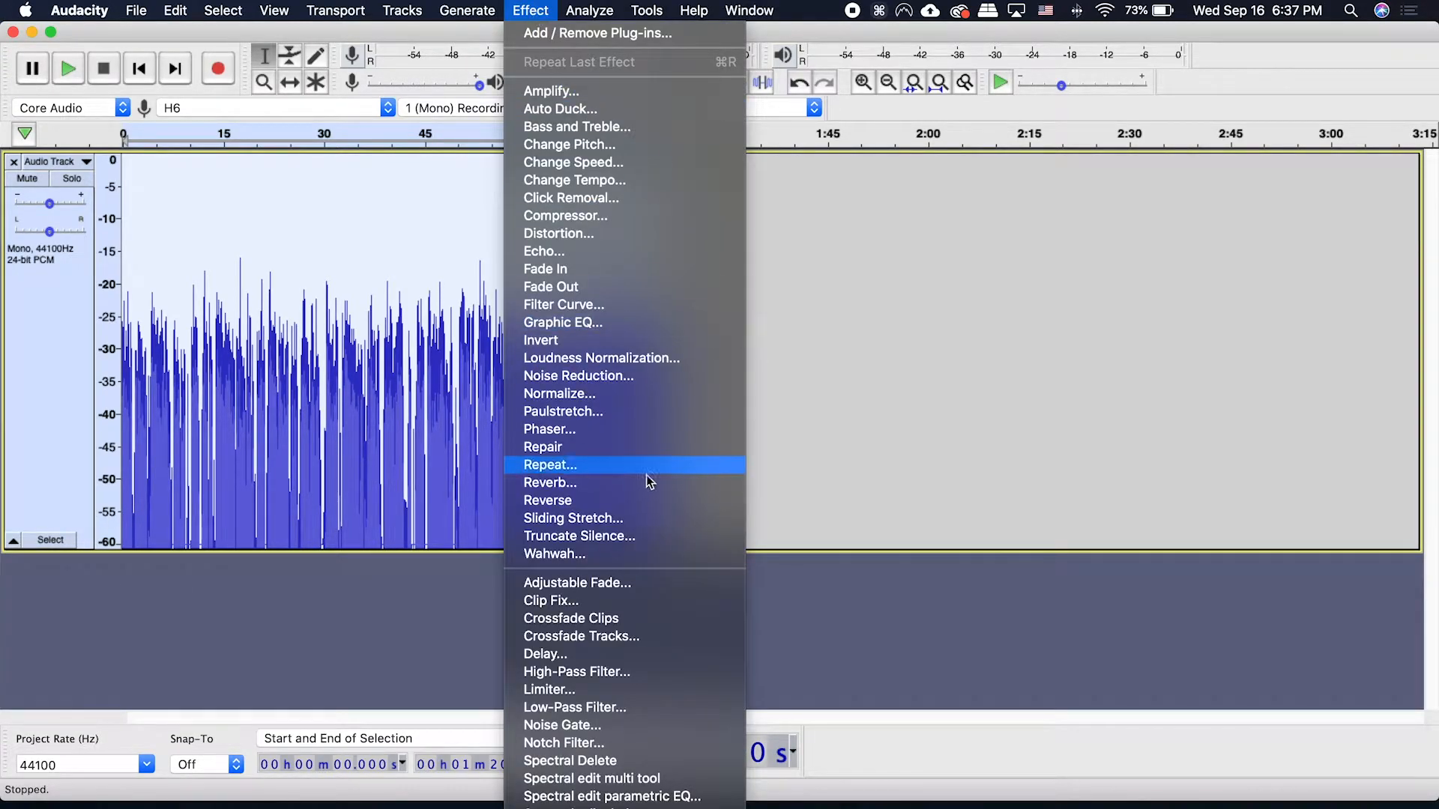
click(626, 726)
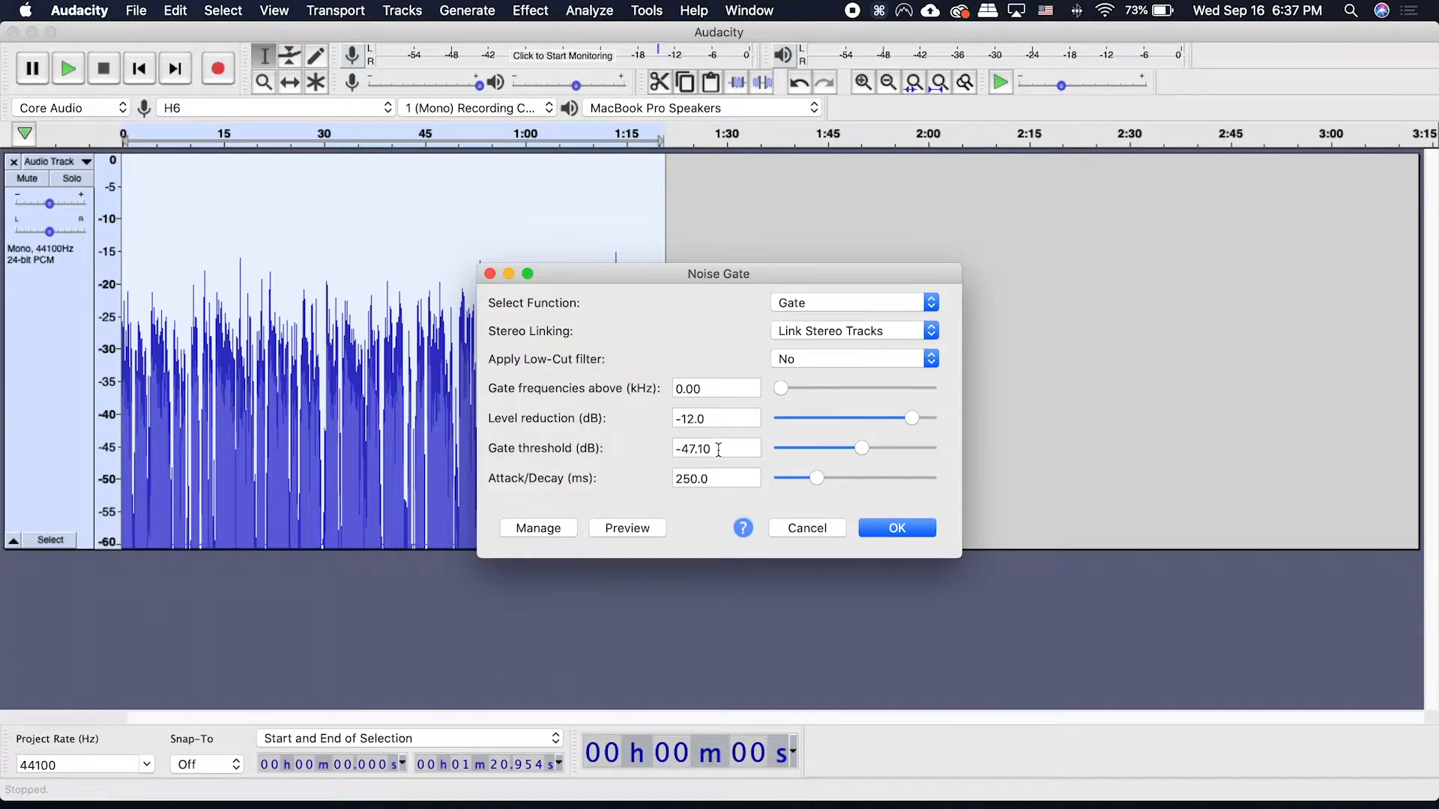
drag(861, 449, 862, 460)
click(893, 528)
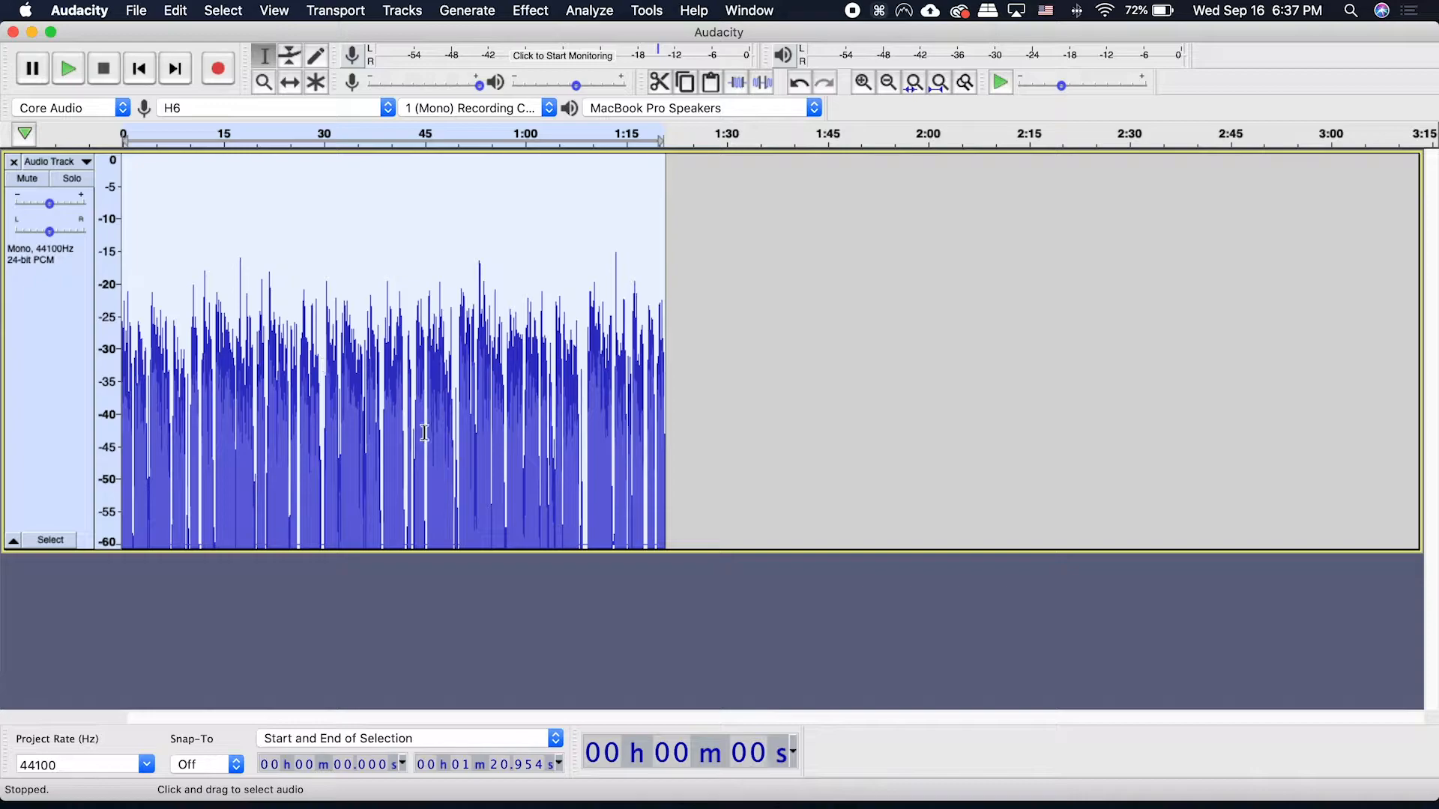
click(517, 12)
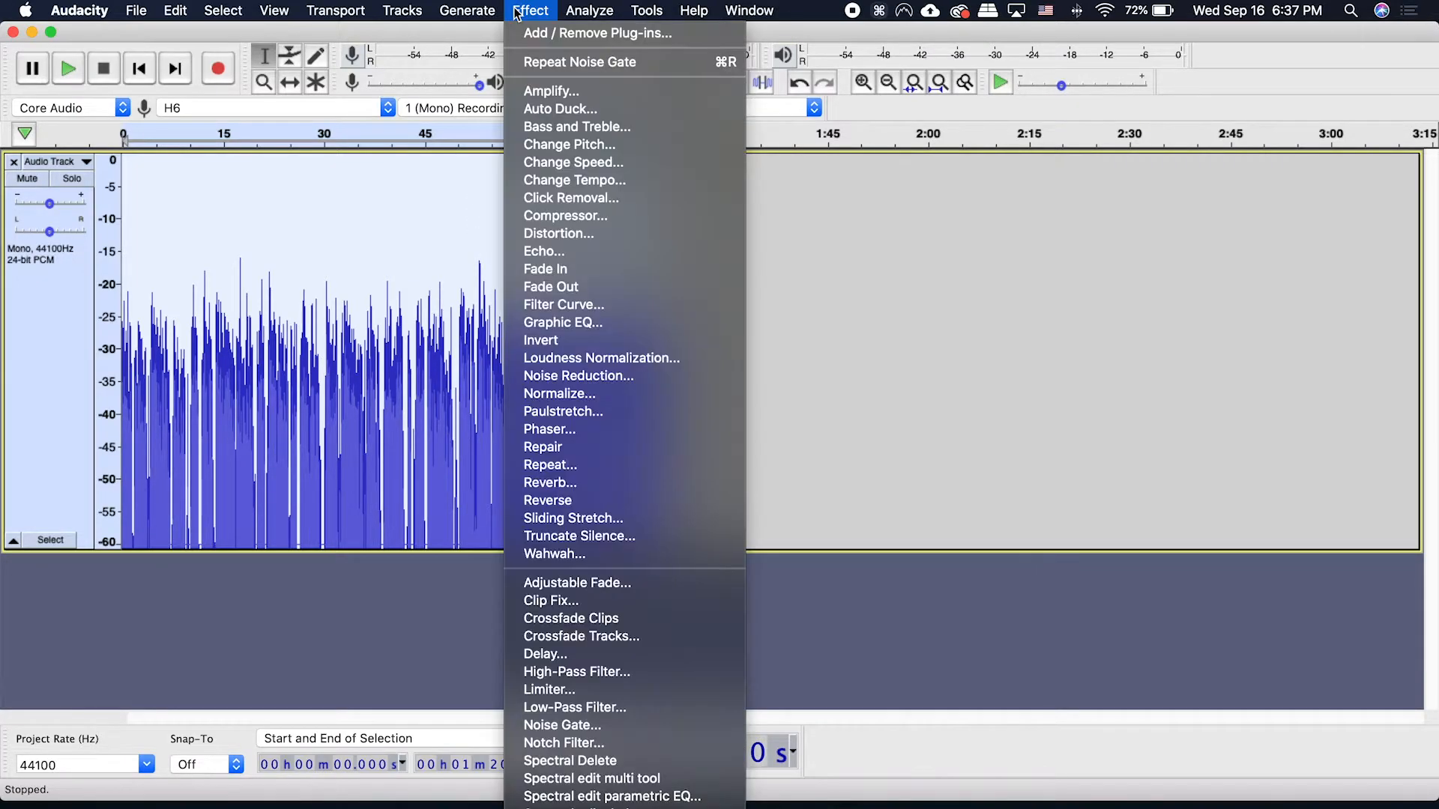
click(608, 218)
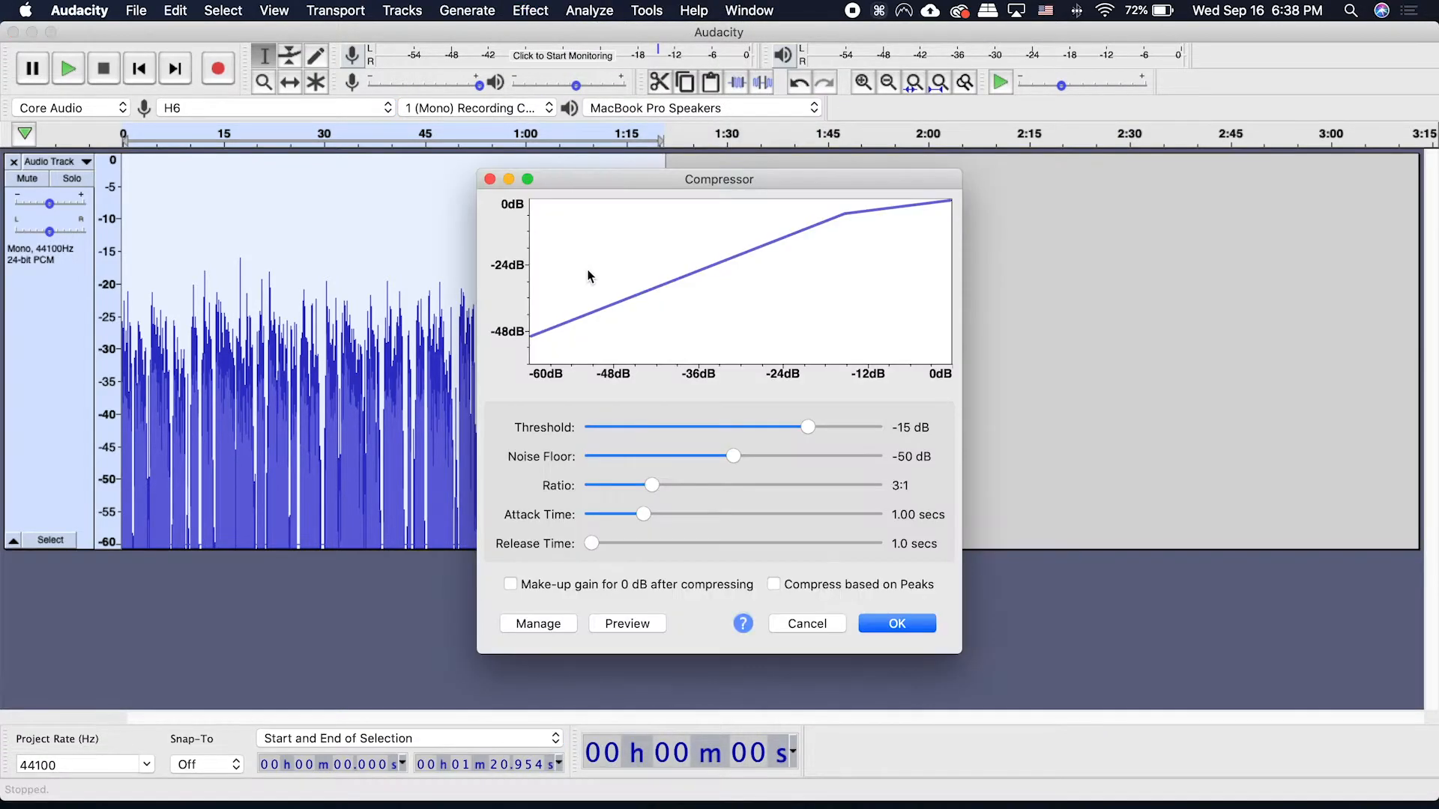
drag(538, 188, 733, 142)
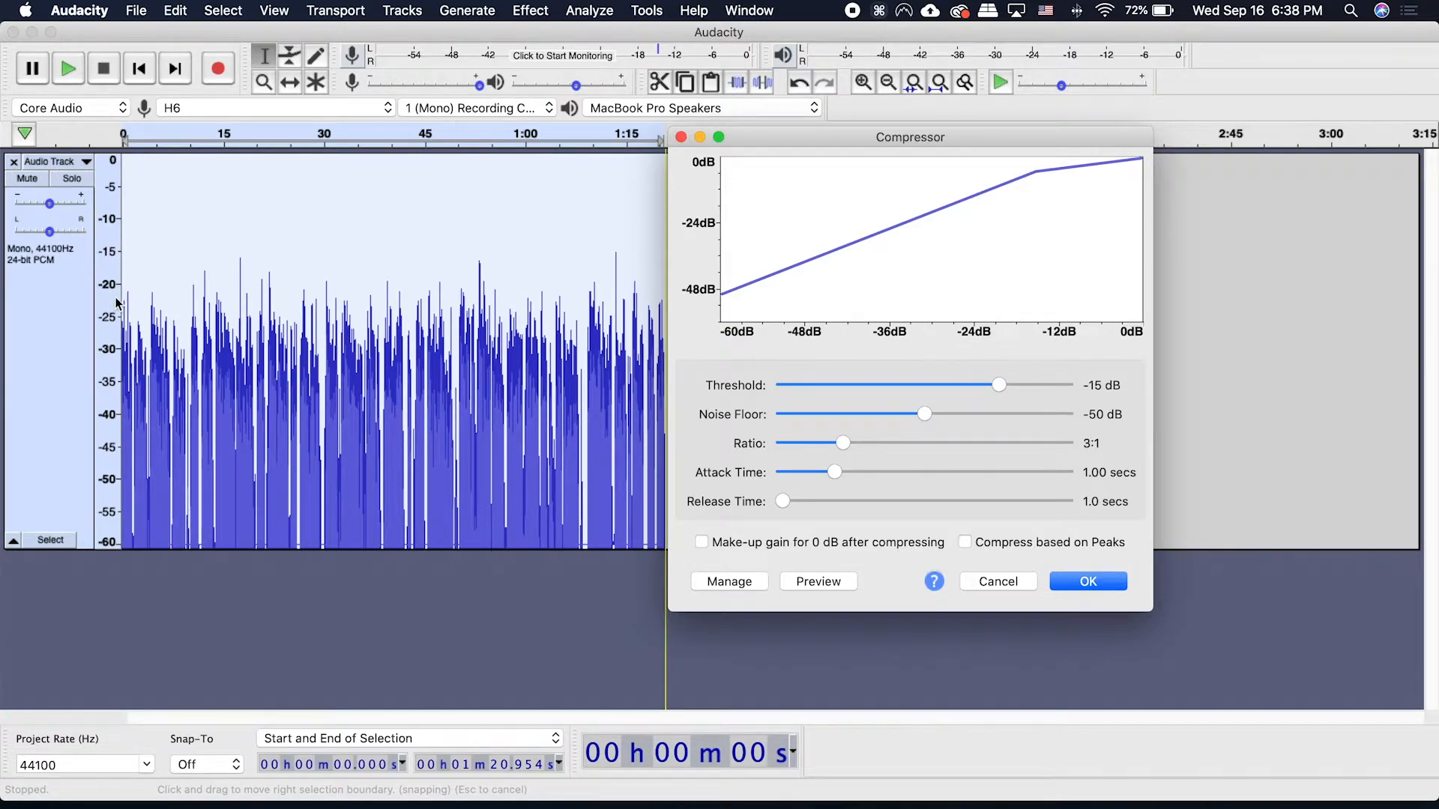
drag(832, 145, 1004, 119)
drag(1174, 366, 1167, 367)
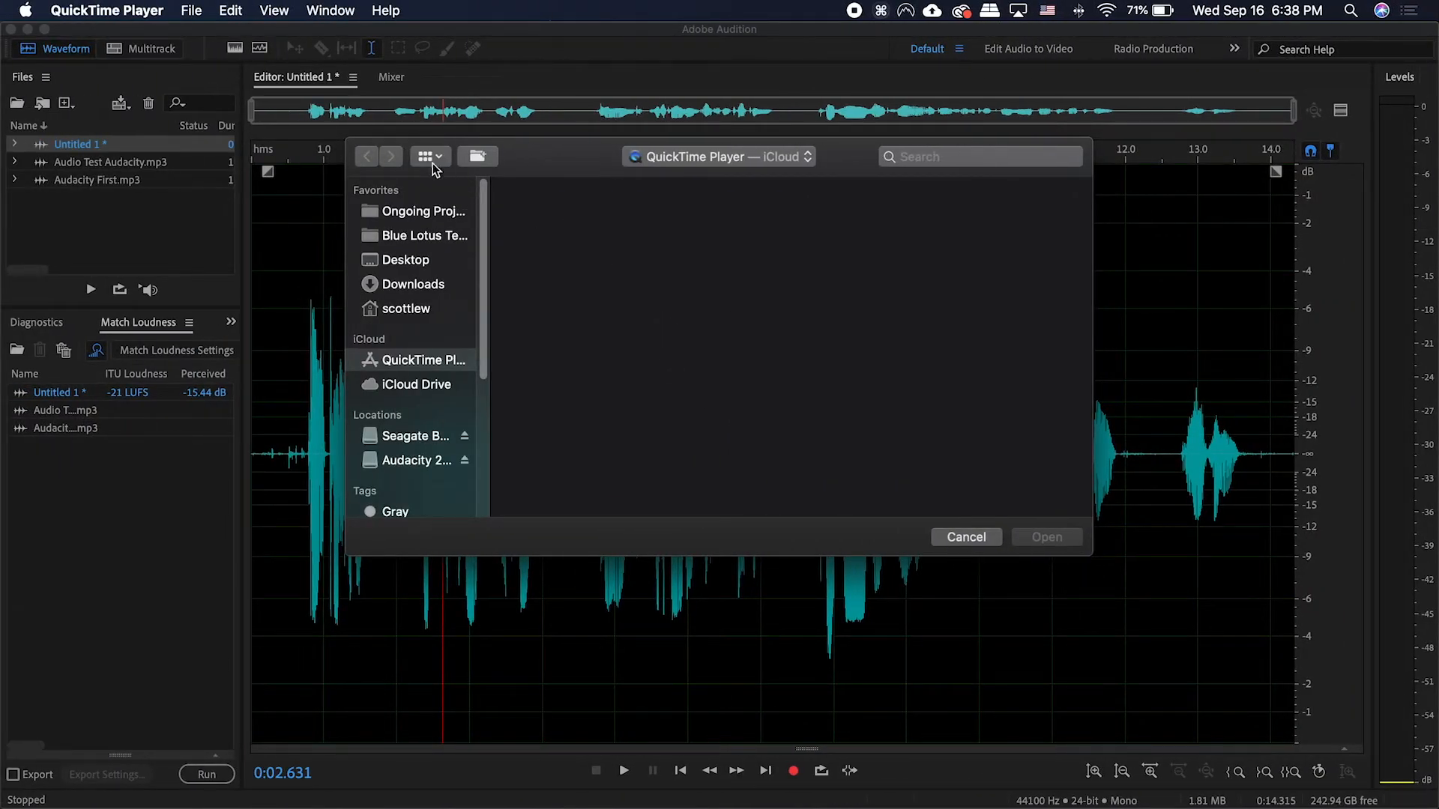
drag(507, 159, 630, 806)
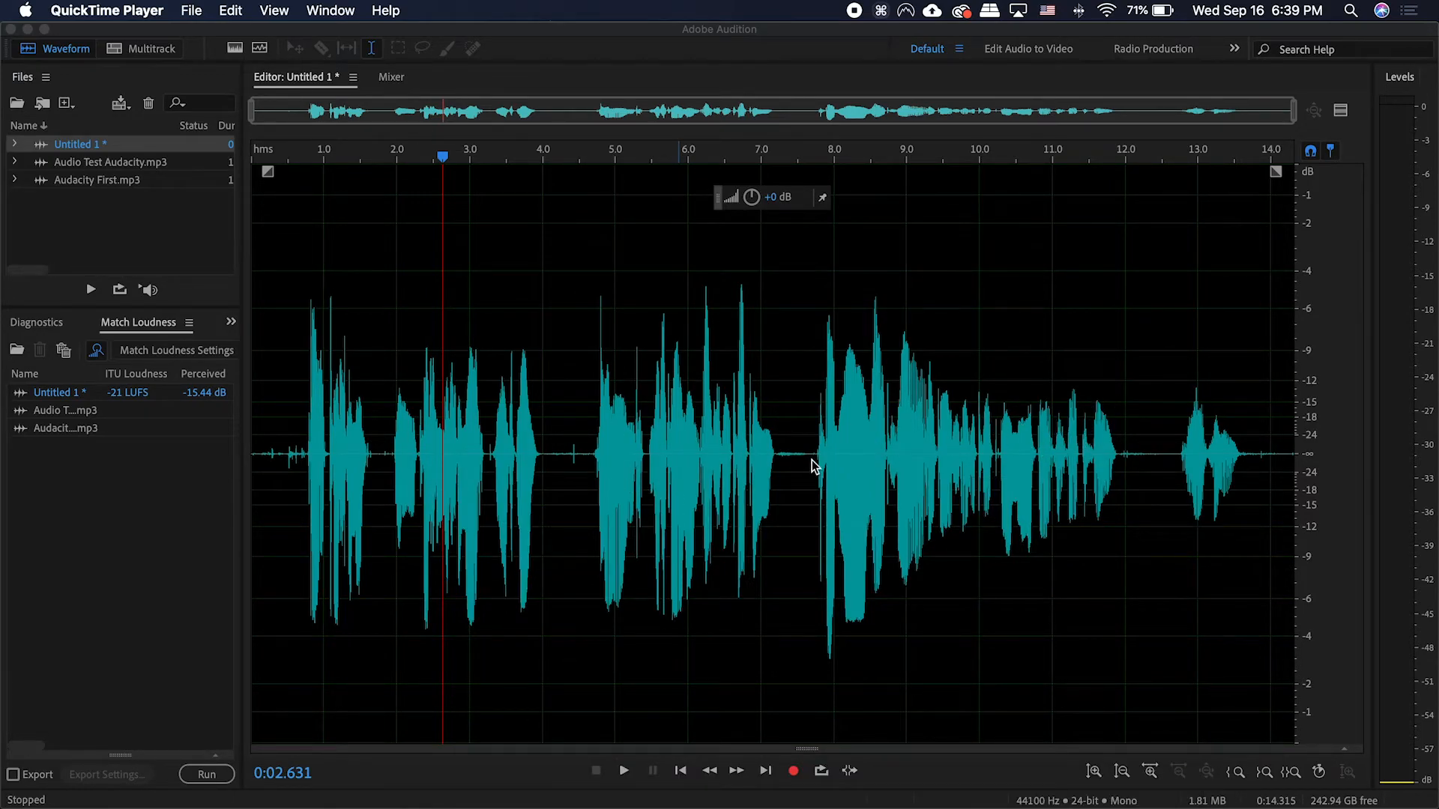
key(ctrl+Right)
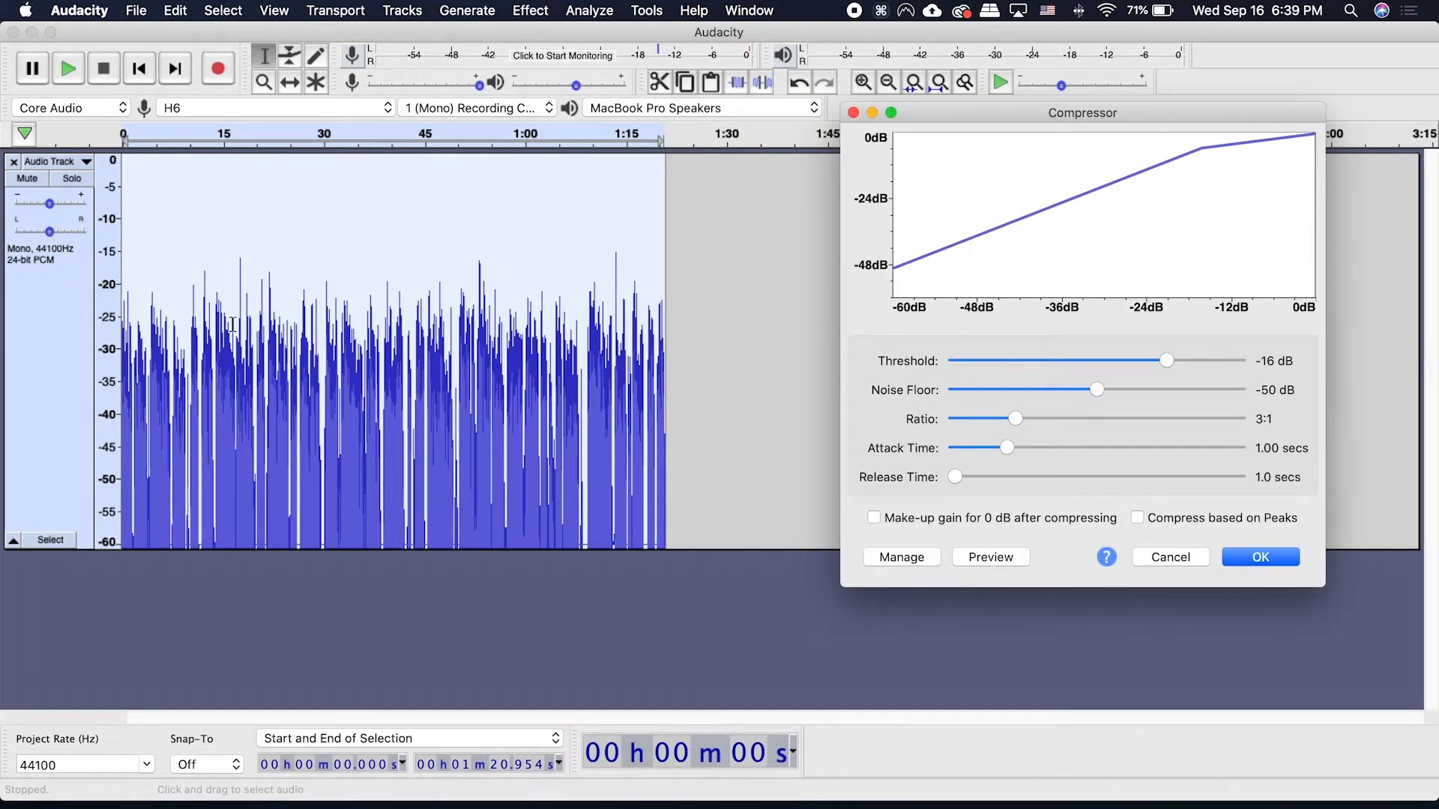
scroll(233, 323, up, 3)
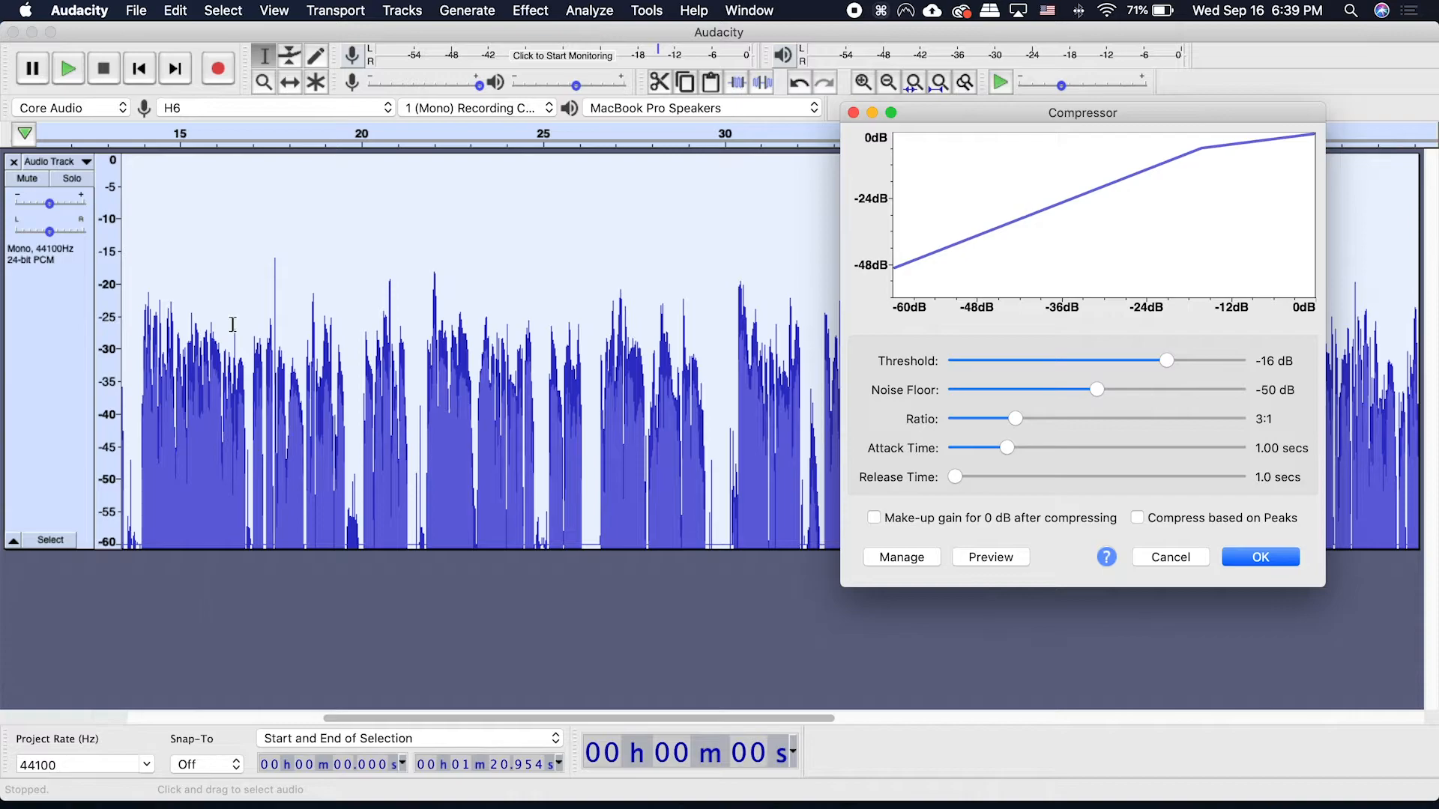
scroll(233, 324, up, 2)
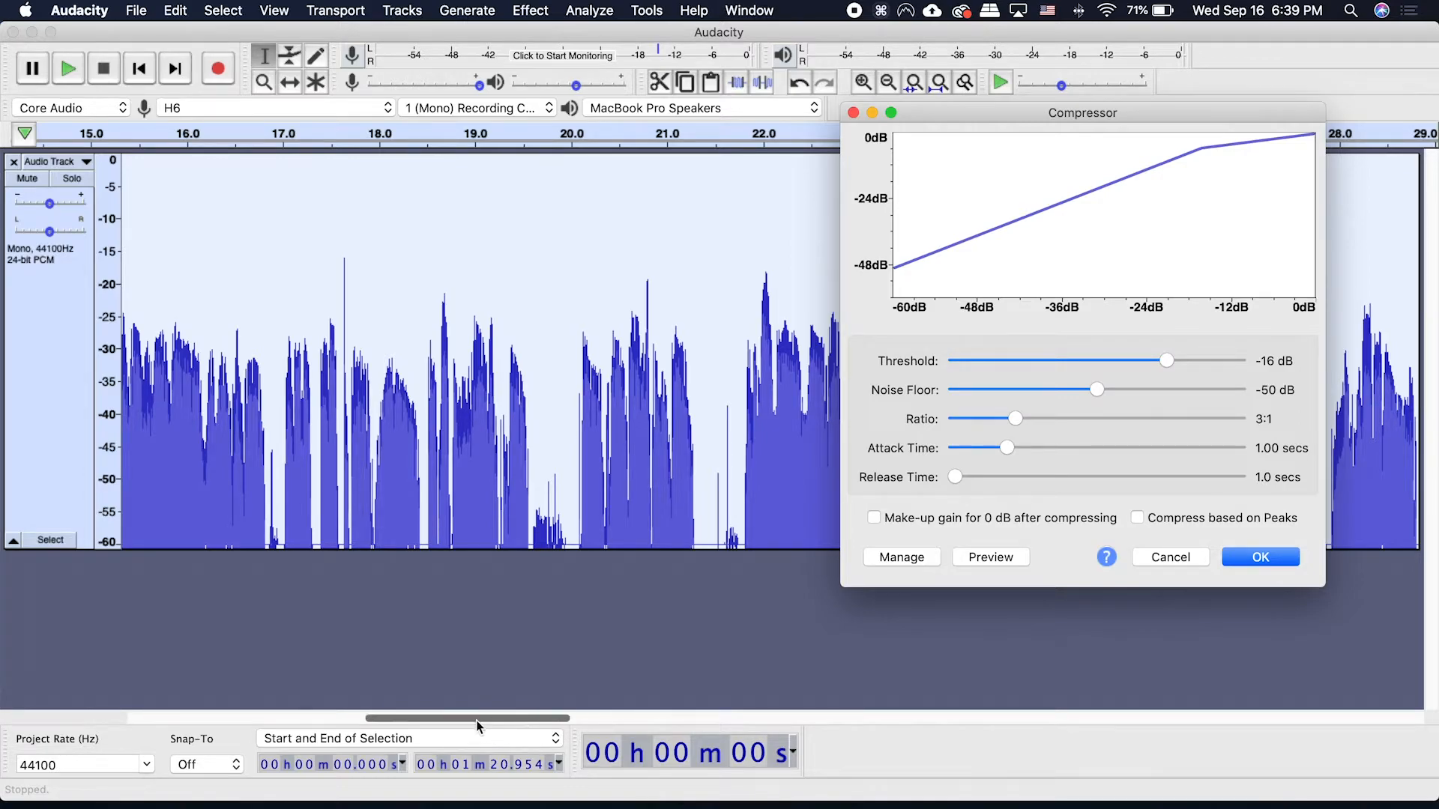
click(1225, 559)
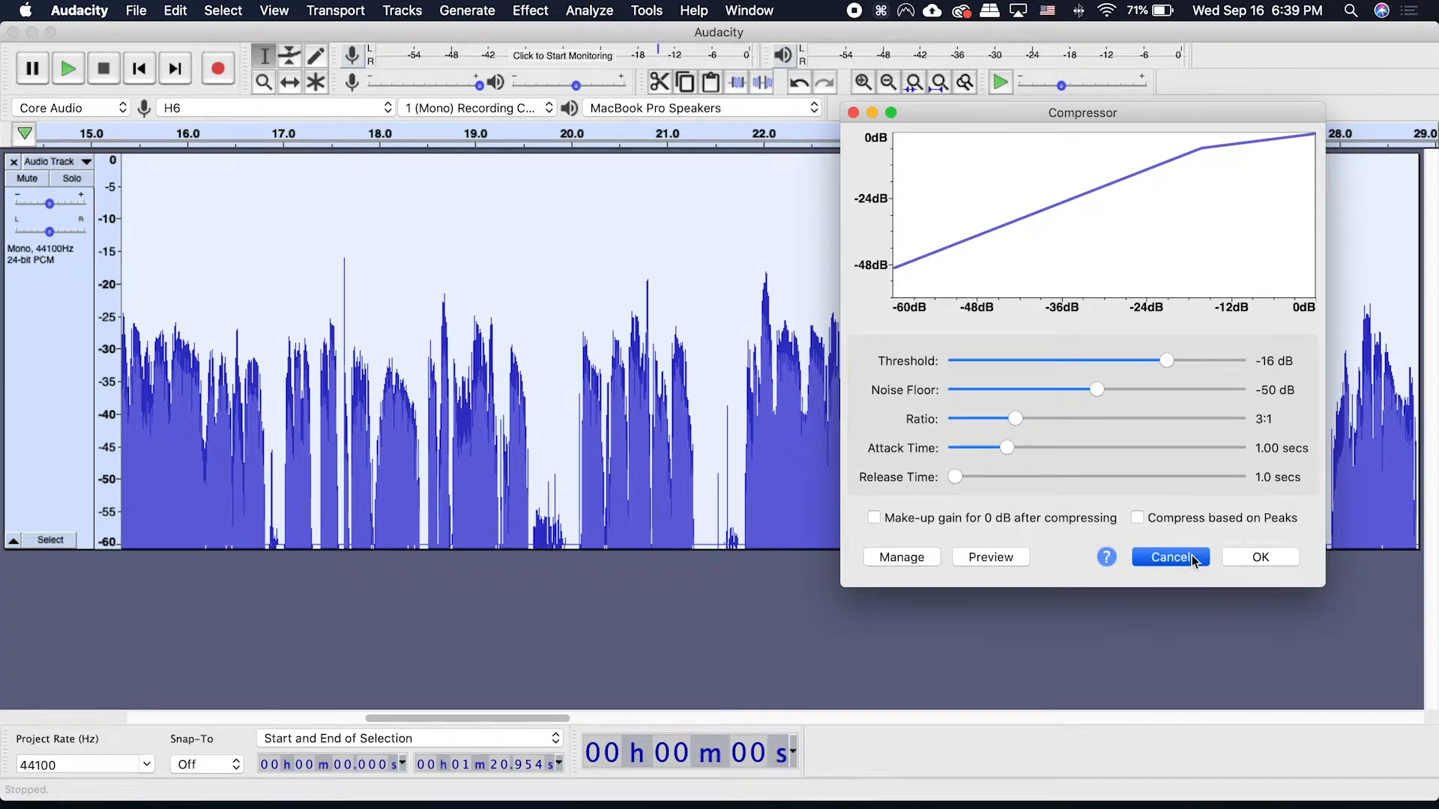
Apply a Compressor with -24 dB threshold, -50 dB noise floor, 3:1 ratio, 1.00 s attack and 1.0 s release to the recording.
drag(467, 718, 240, 715)
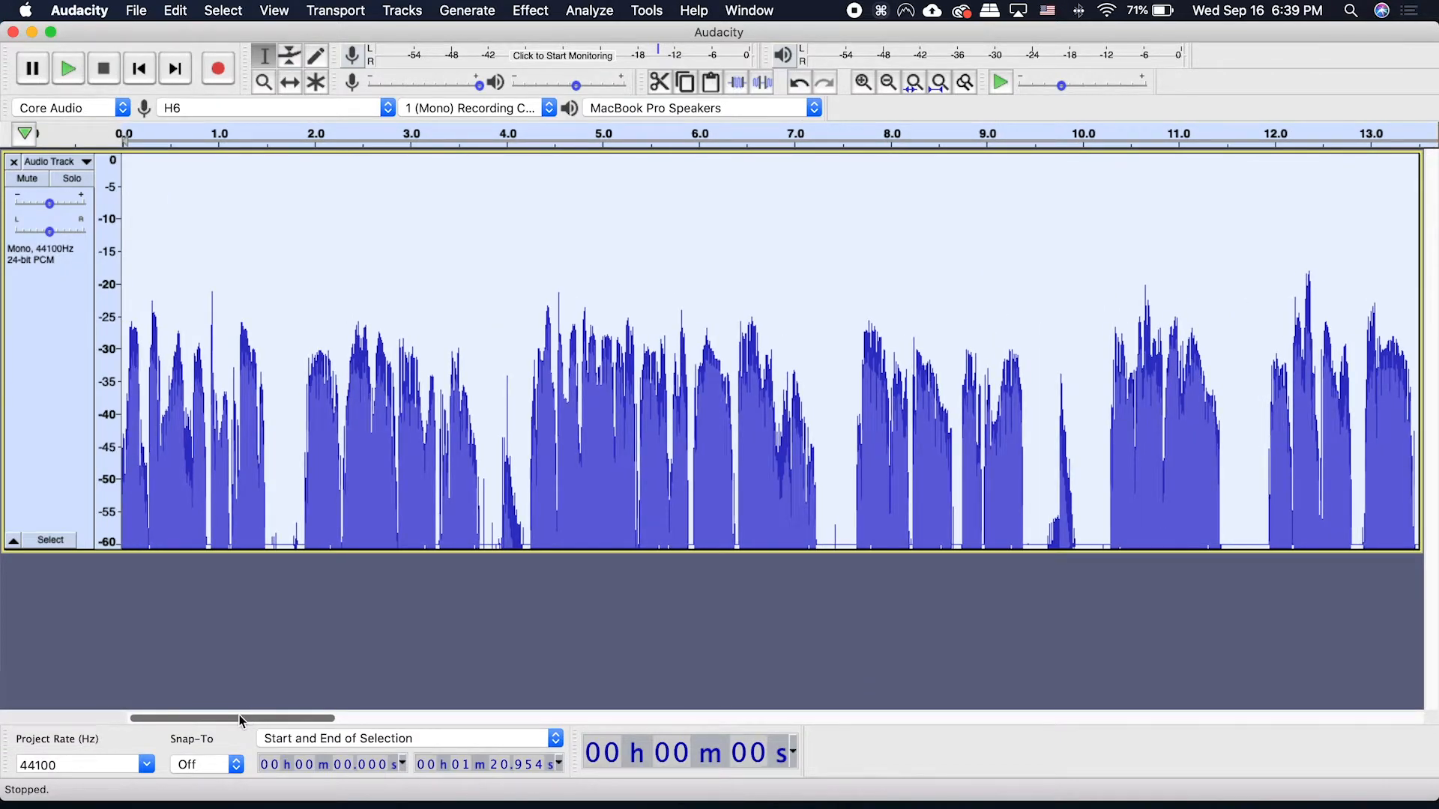
drag(276, 719, 186, 678)
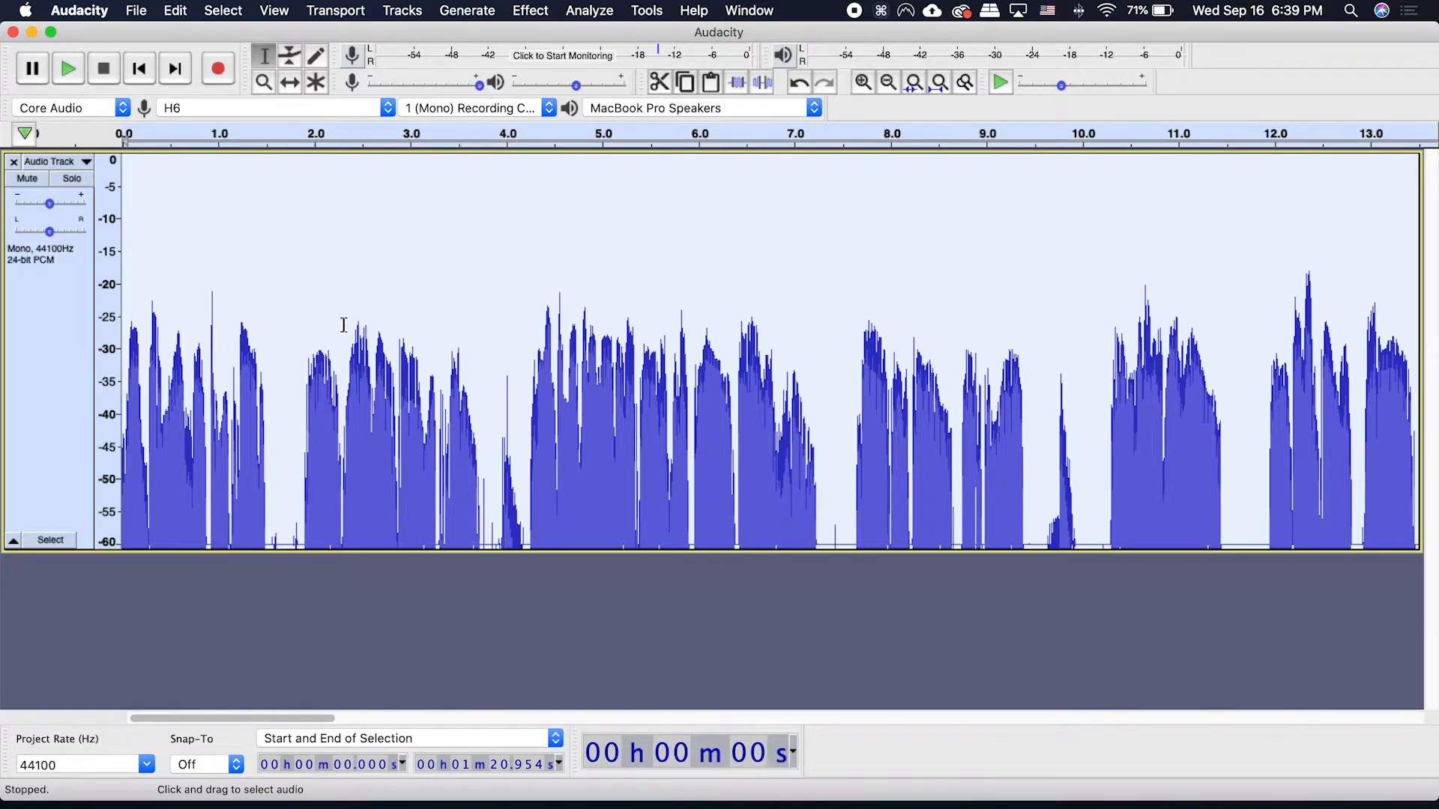
click(533, 12)
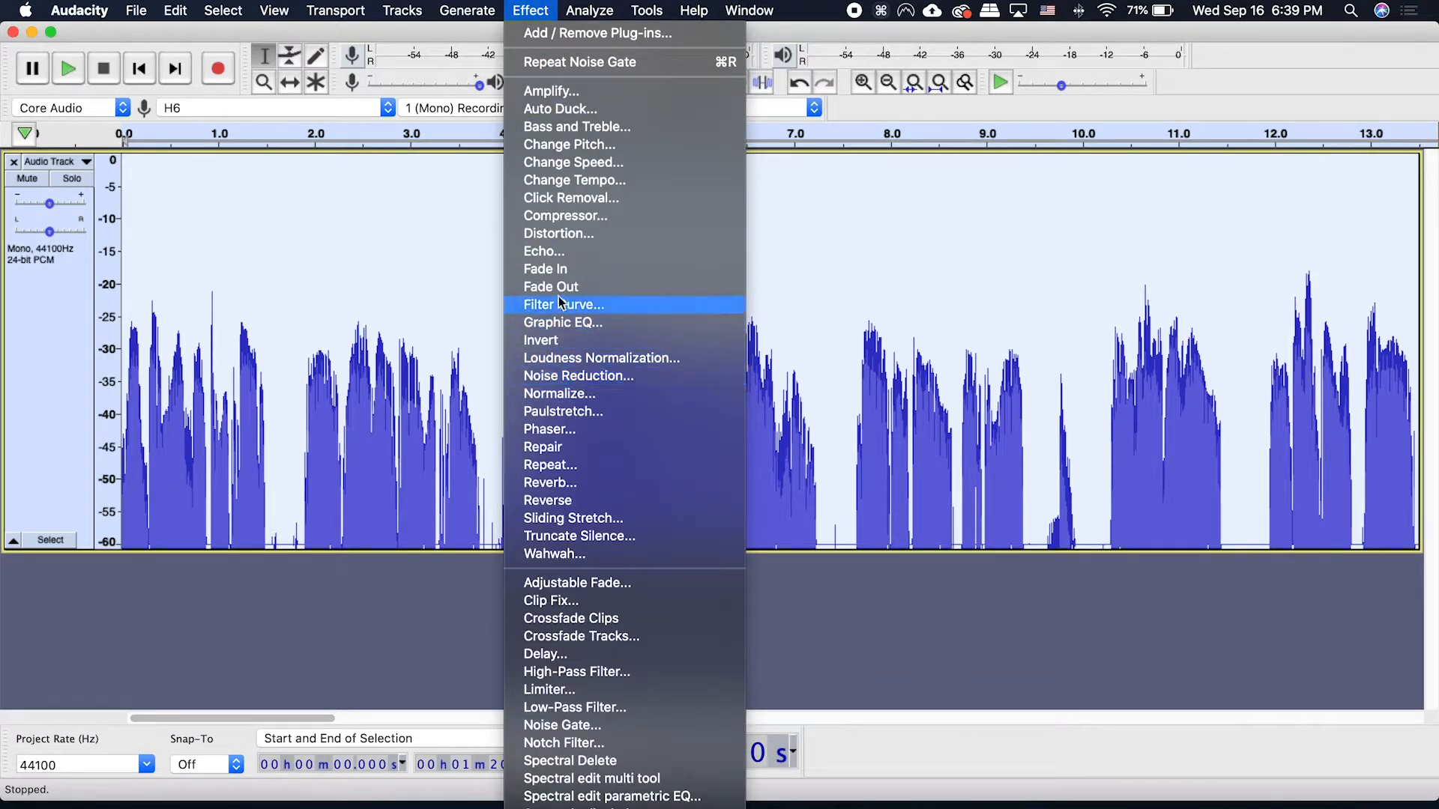
mouse_move(590, 11)
mouse_move(530, 11)
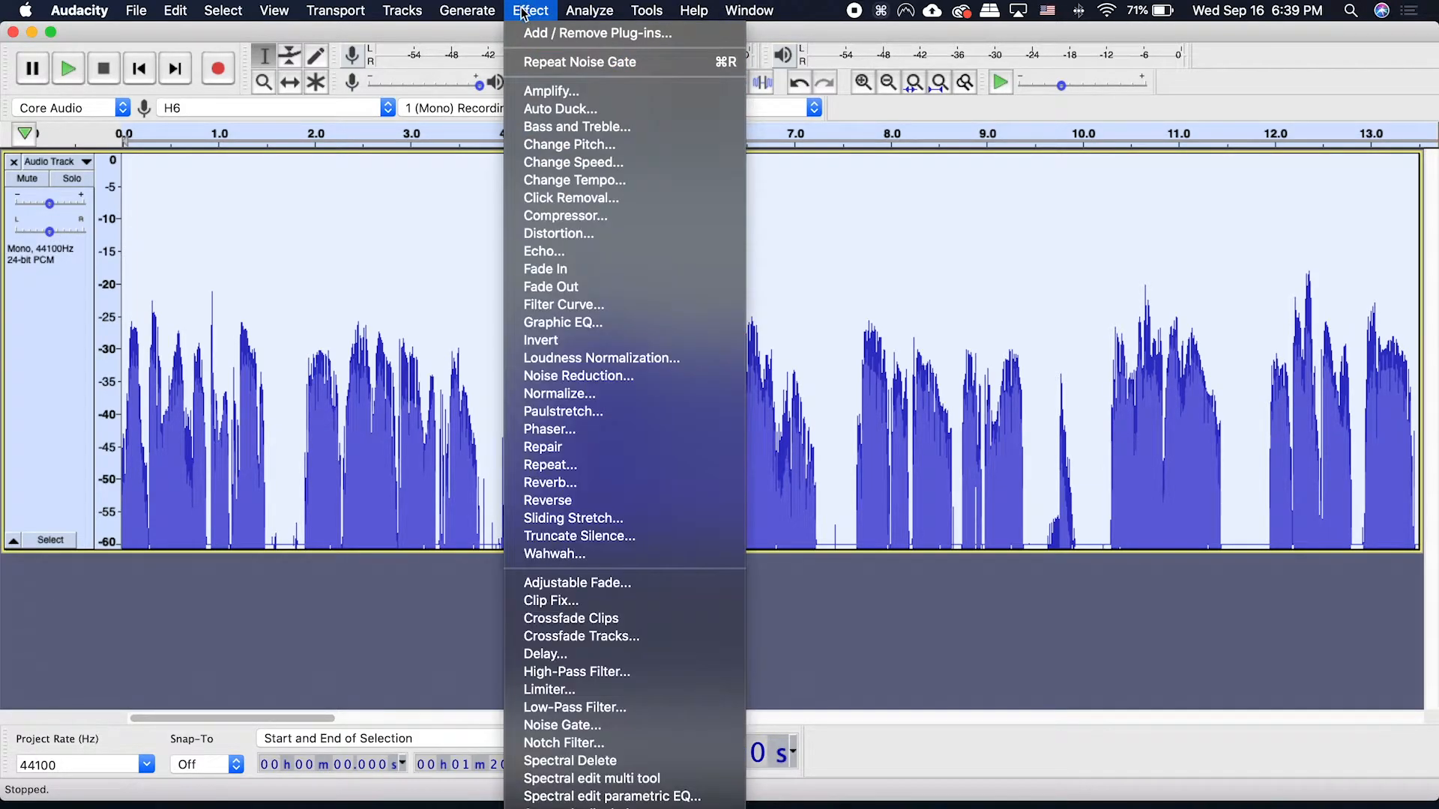
click(591, 217)
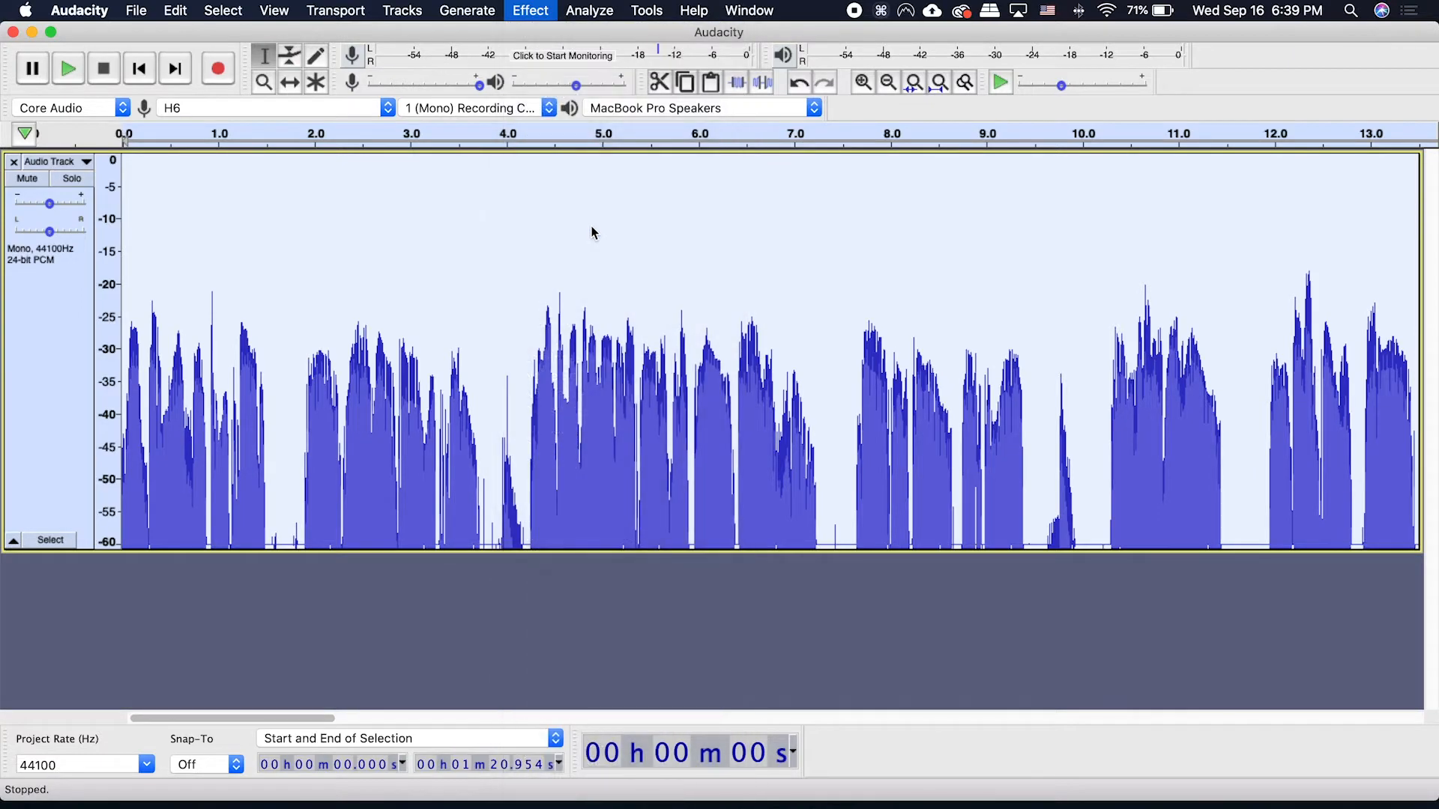
drag(806, 429, 767, 432)
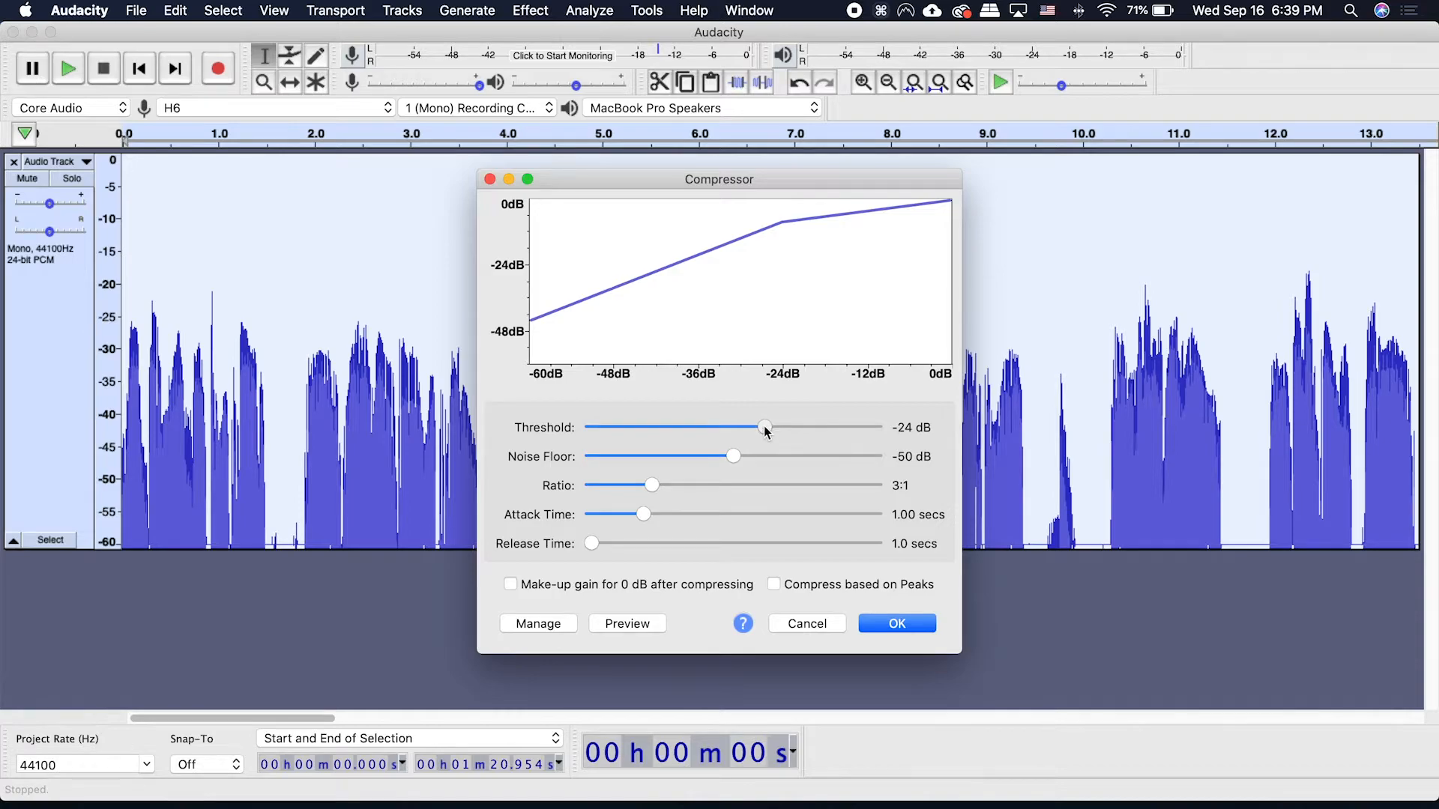
drag(764, 432, 763, 431)
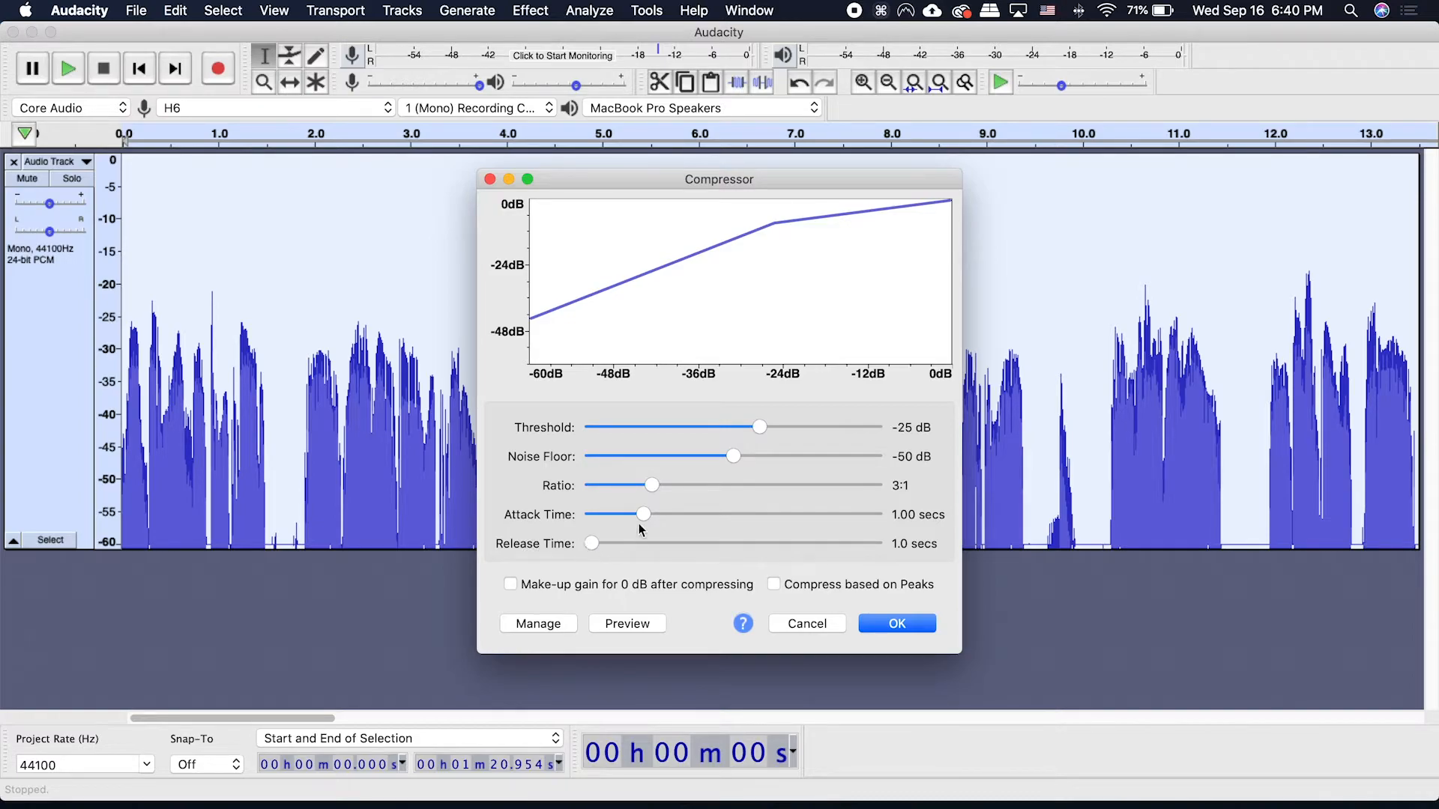
drag(757, 430, 763, 433)
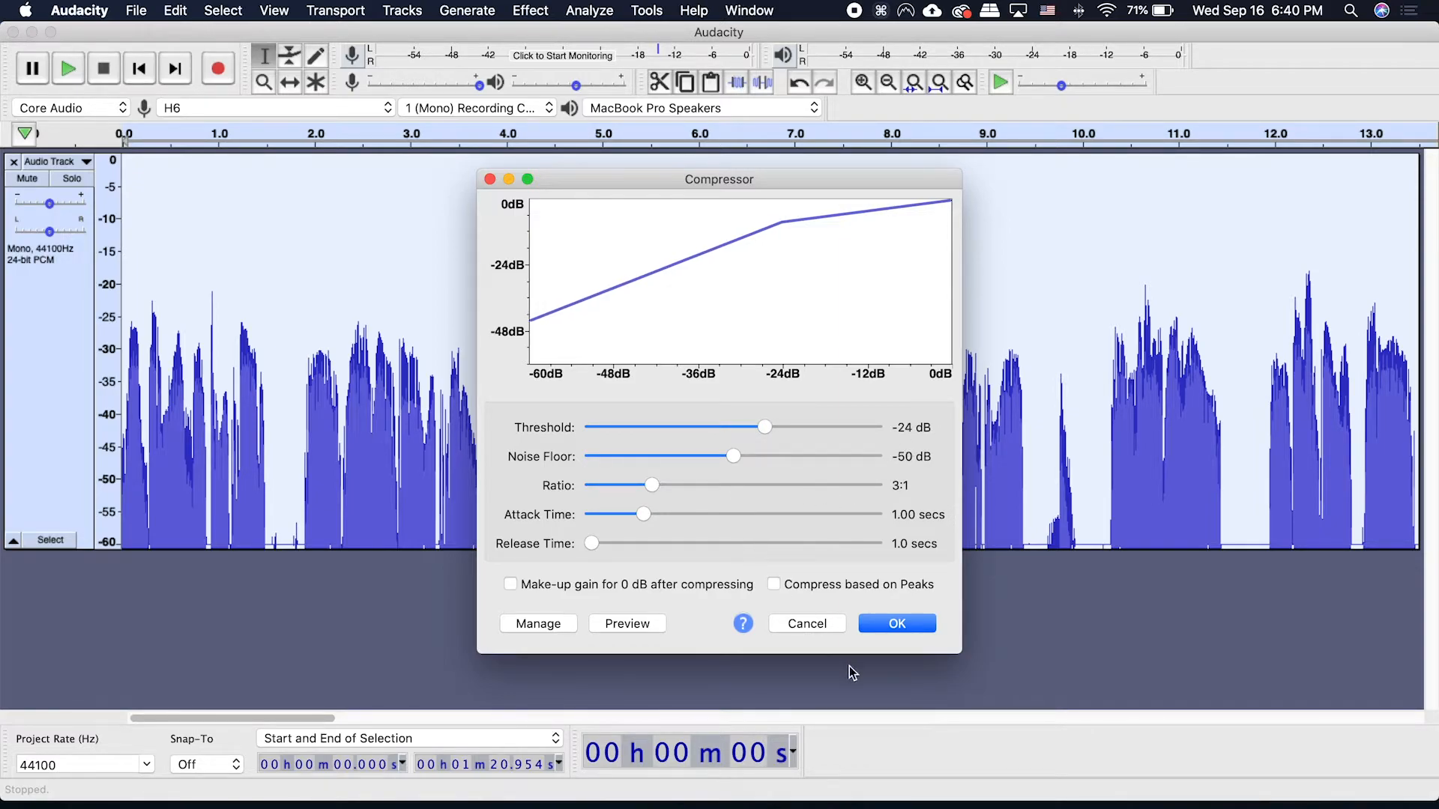
click(878, 632)
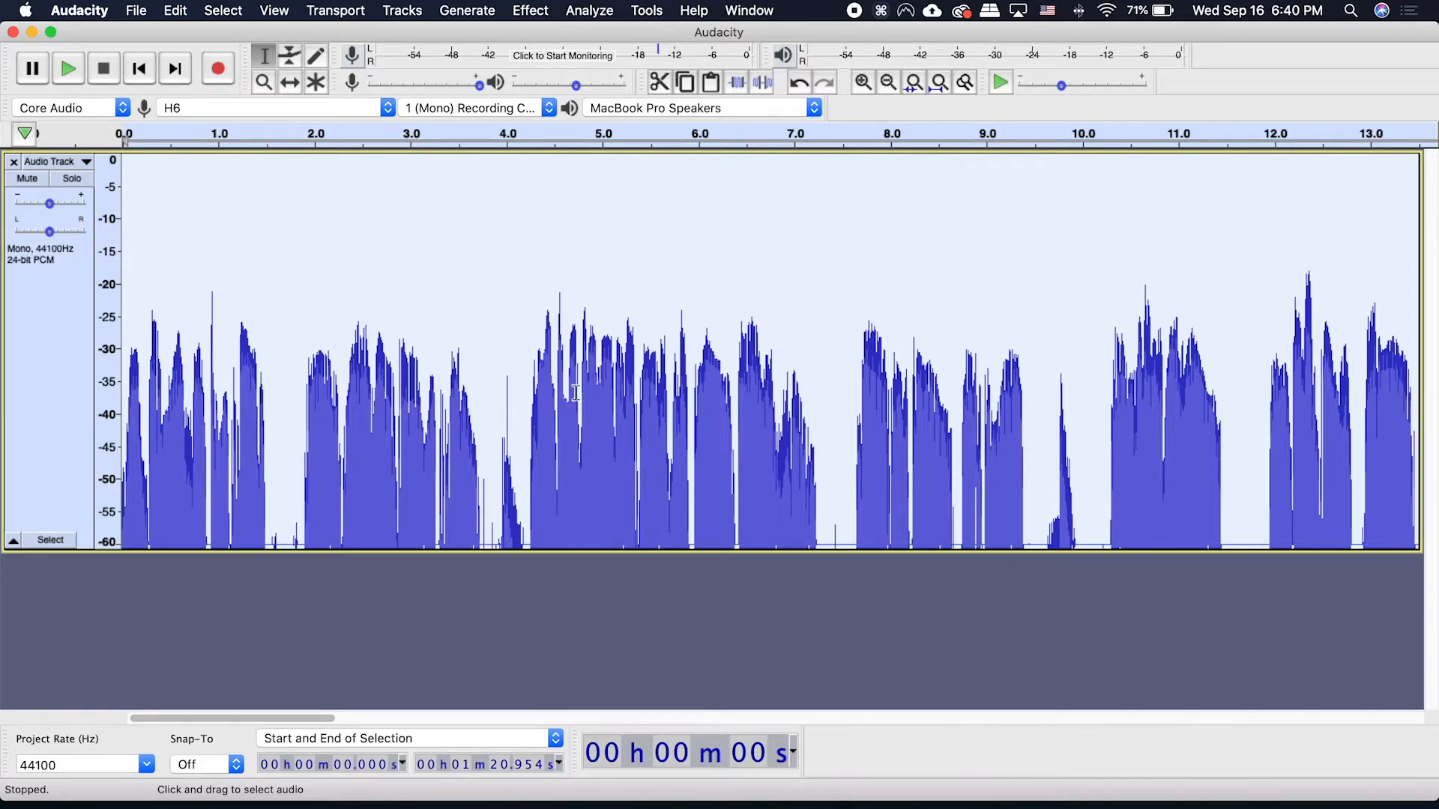
Compare the waveform before and after compression by undoing and redoing the compressor, examining the peaks across the whole recording.
key(super+z)
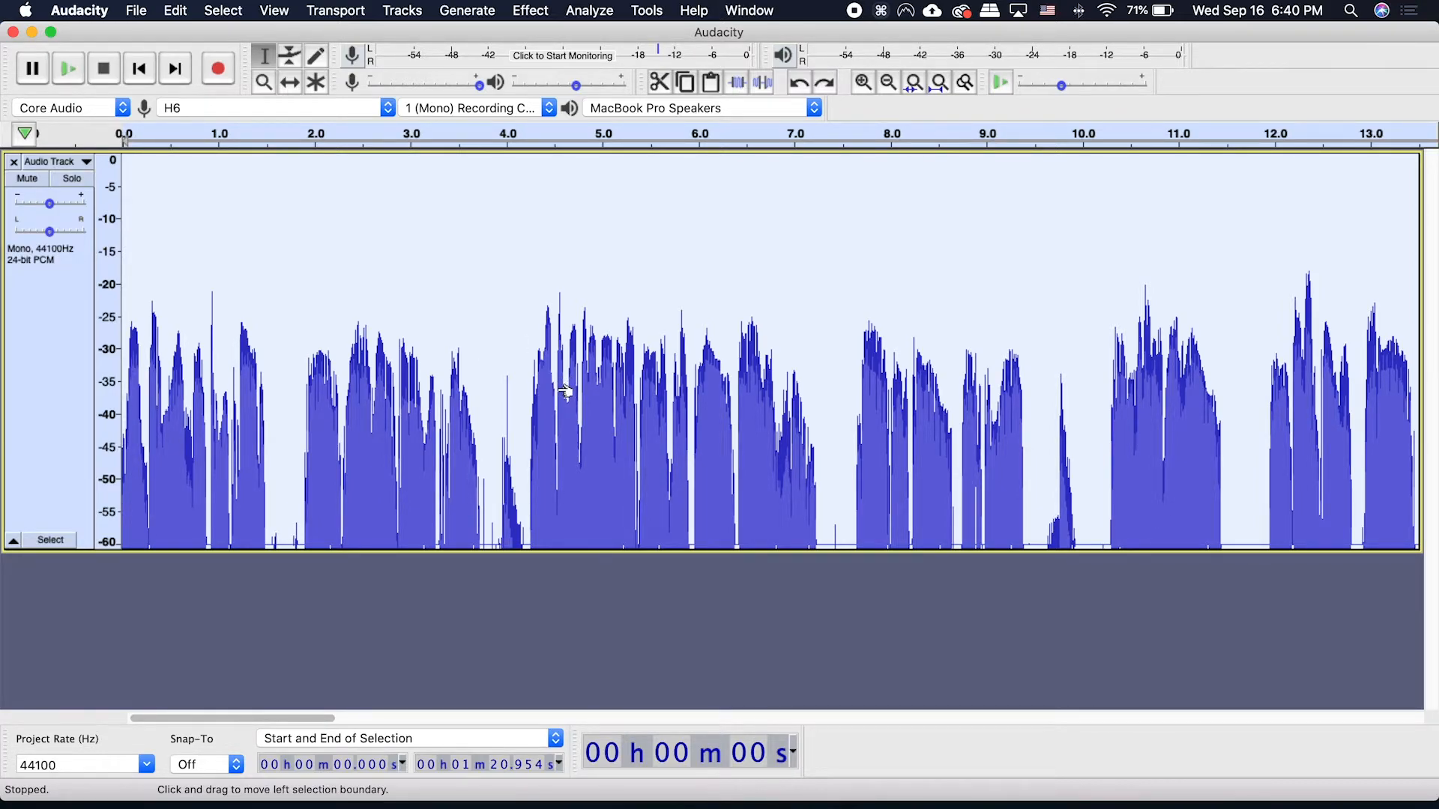
key(super+shift+z)
scroll(558, 389, down, 5)
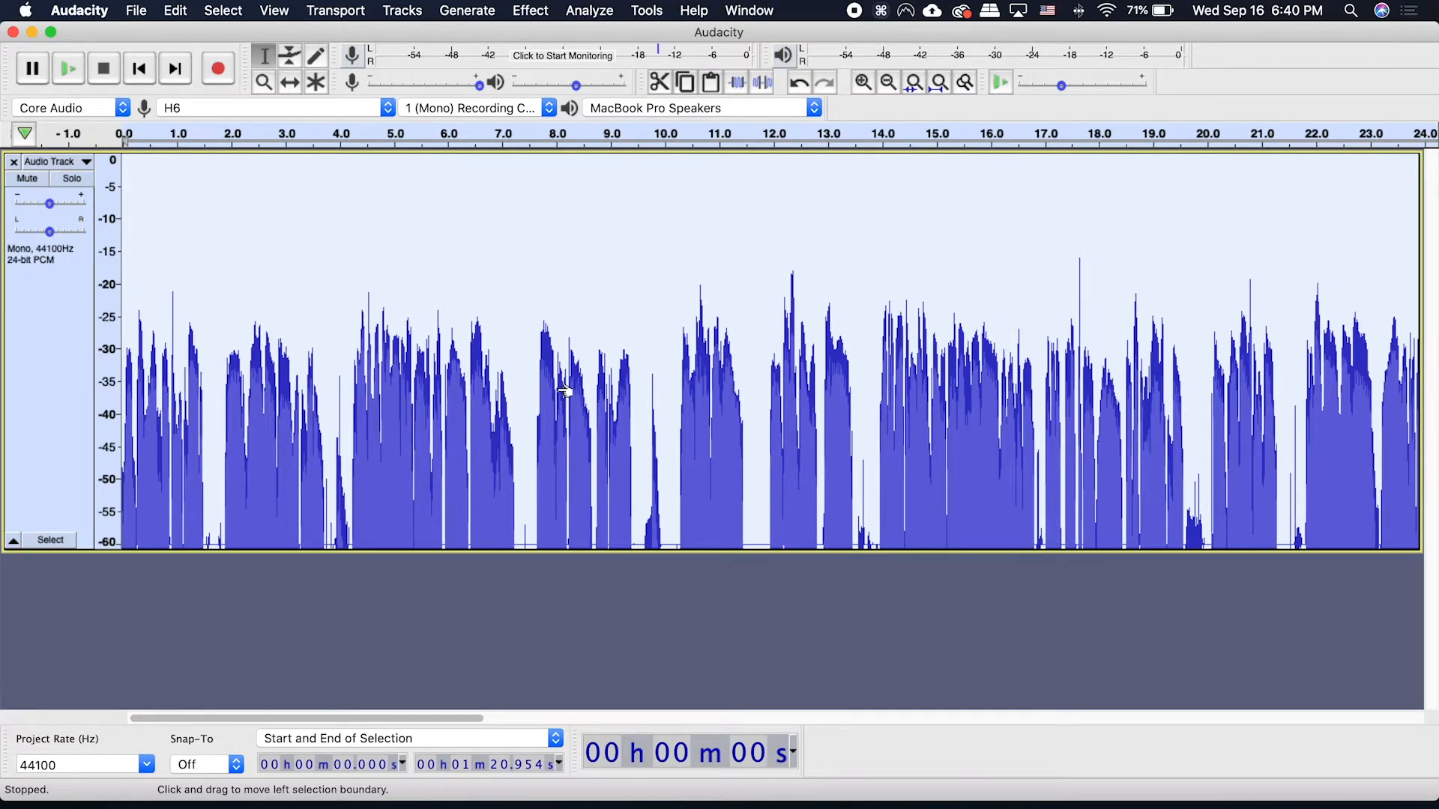
key(super+z)
key(super+shift+z)
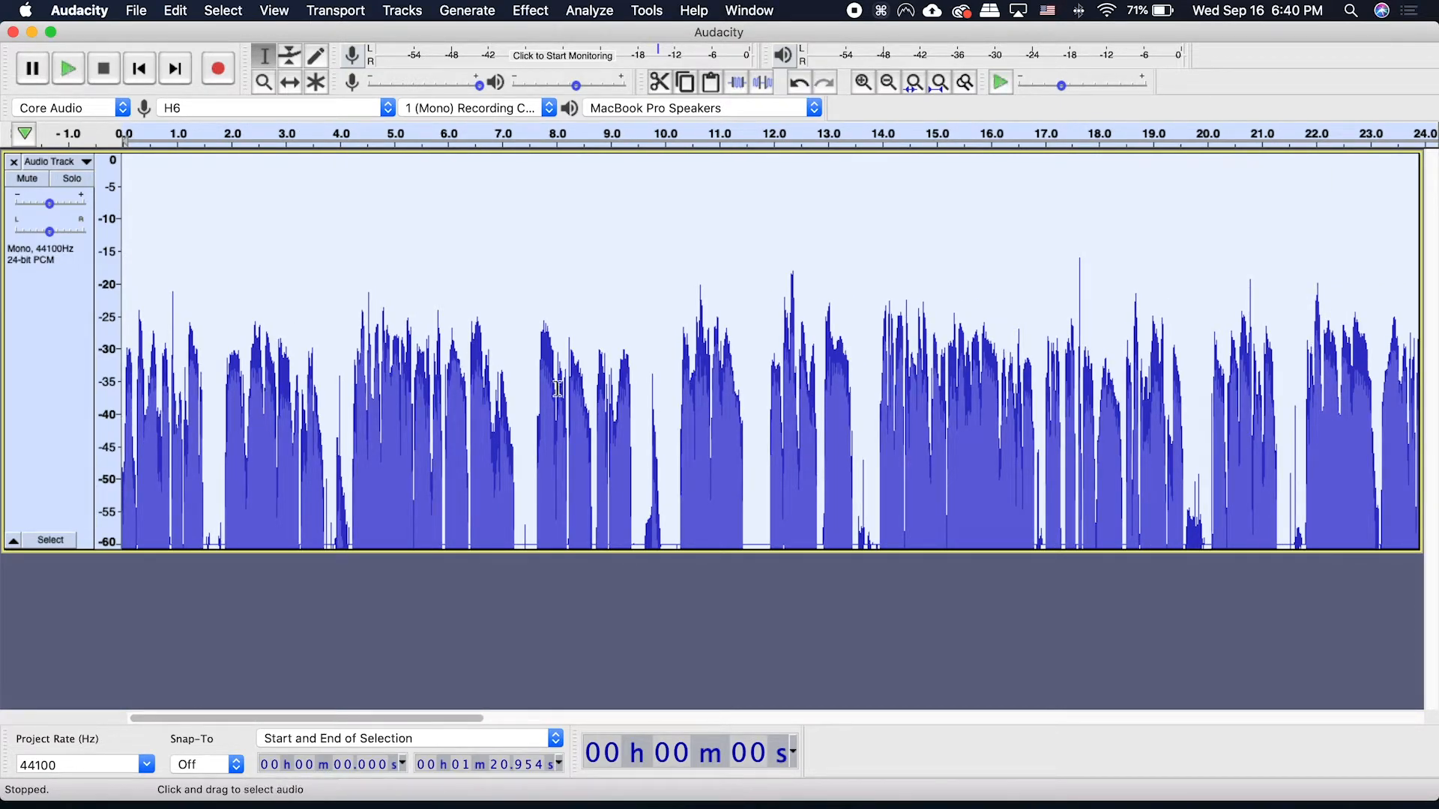
scroll(559, 389, down, 8)
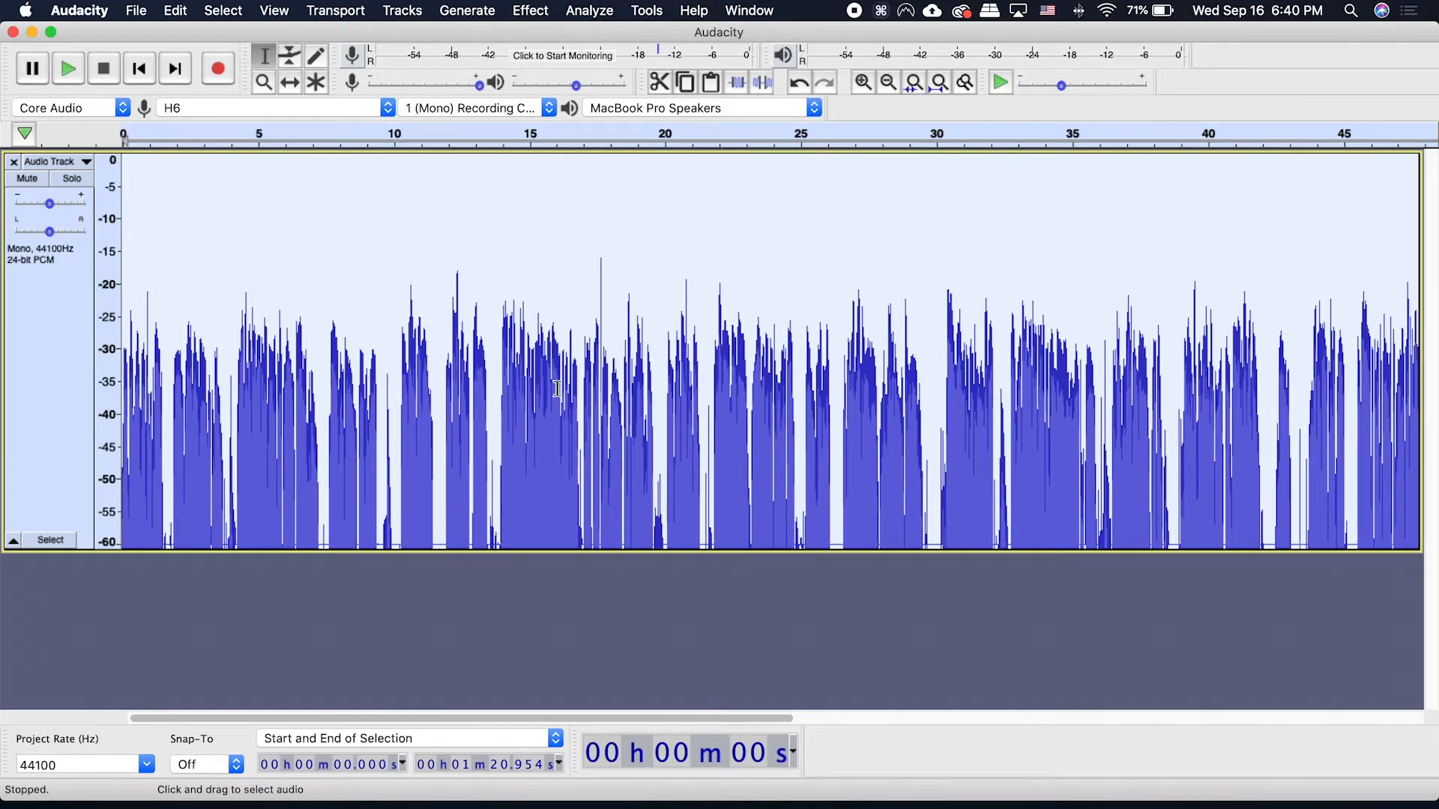
scroll(559, 389, down, 3)
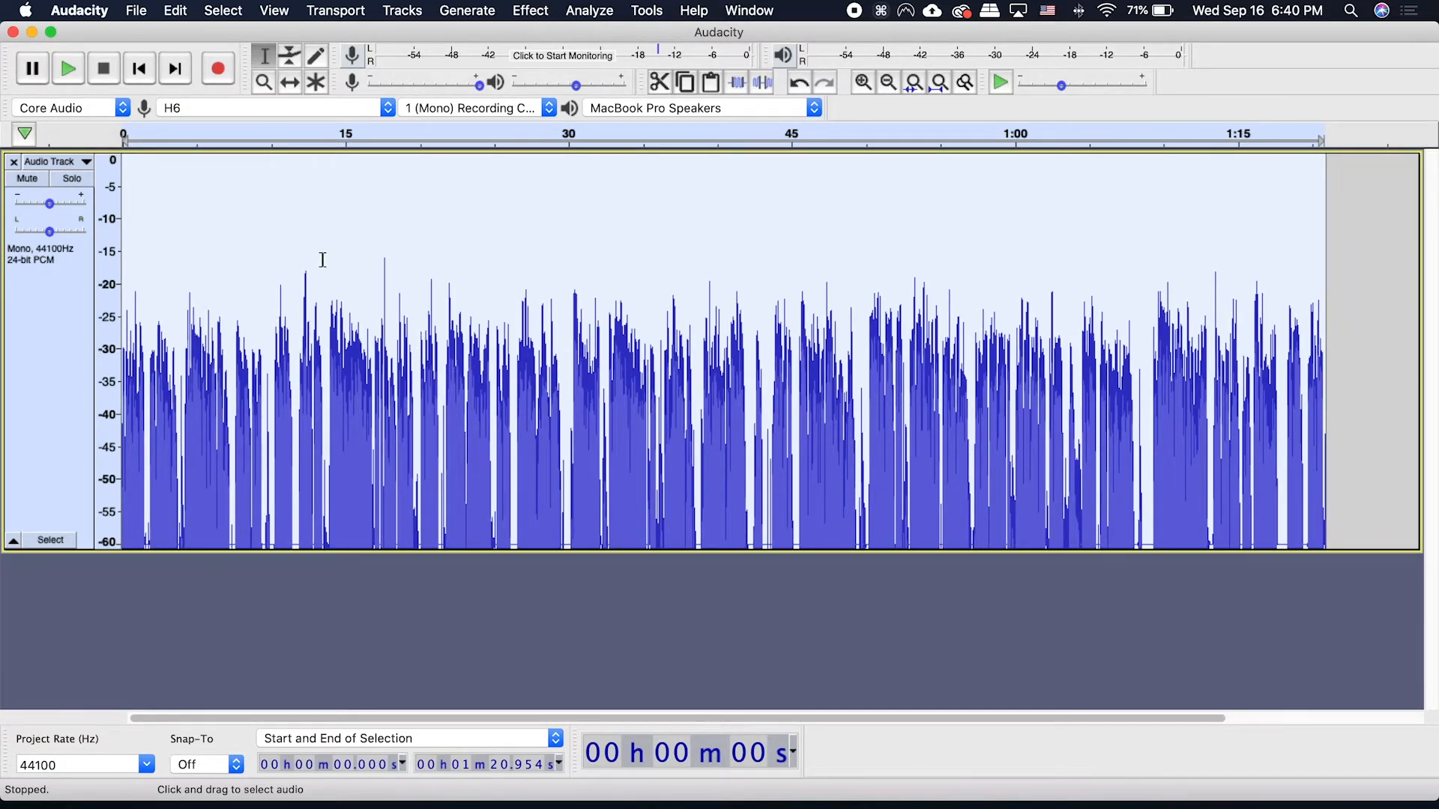
Deselect the audio and try to normalize the track with nothing selected.
click(529, 11)
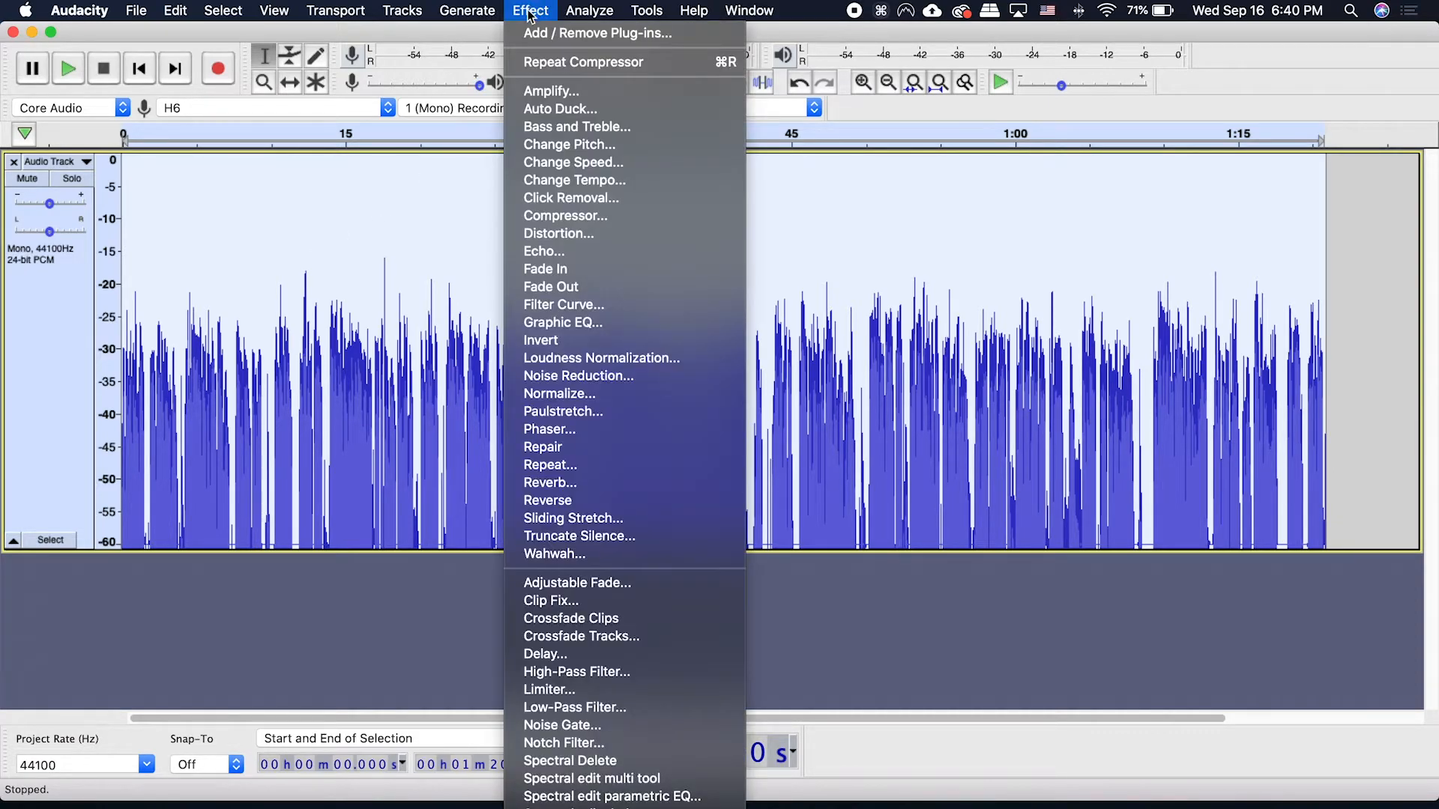
click(527, 10)
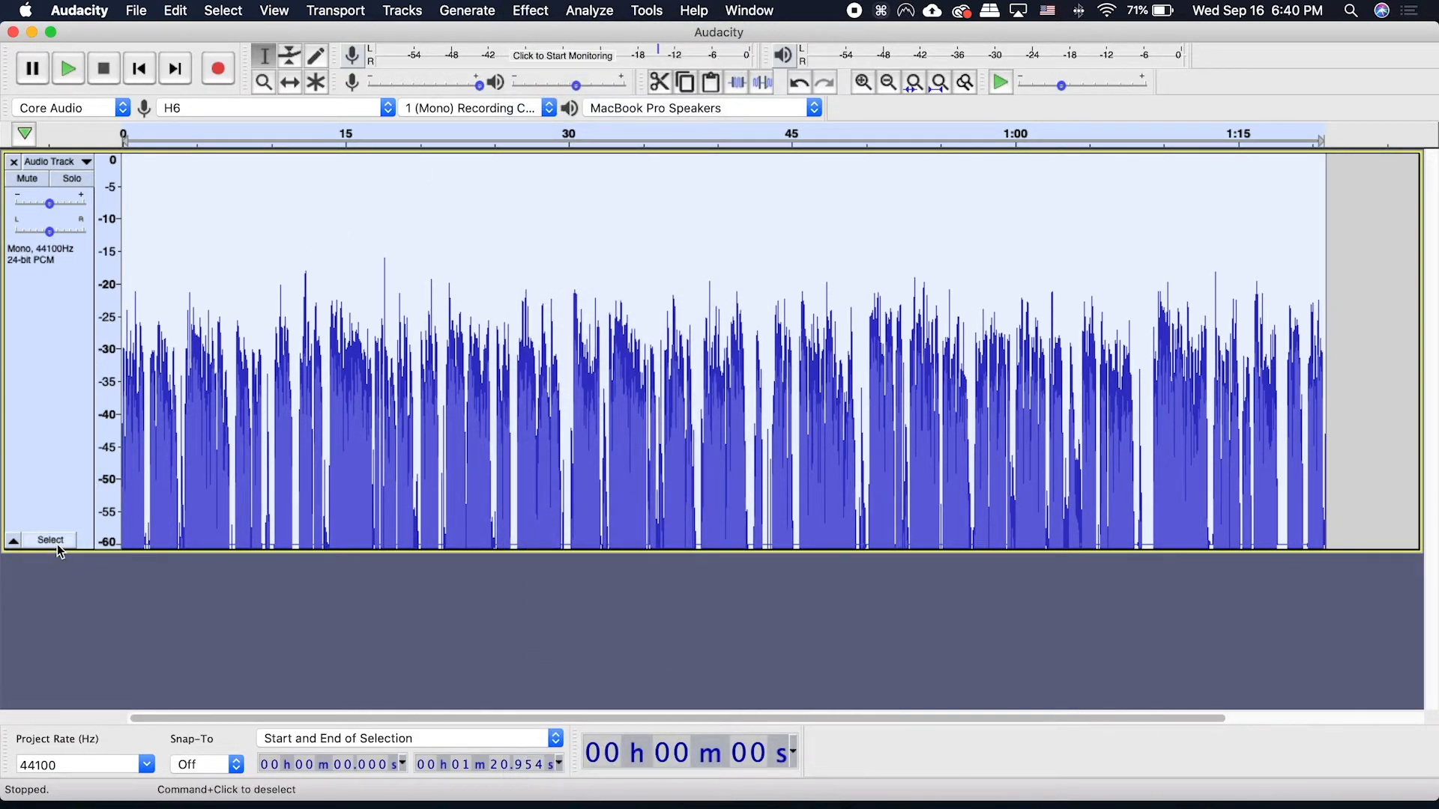
click(730, 608)
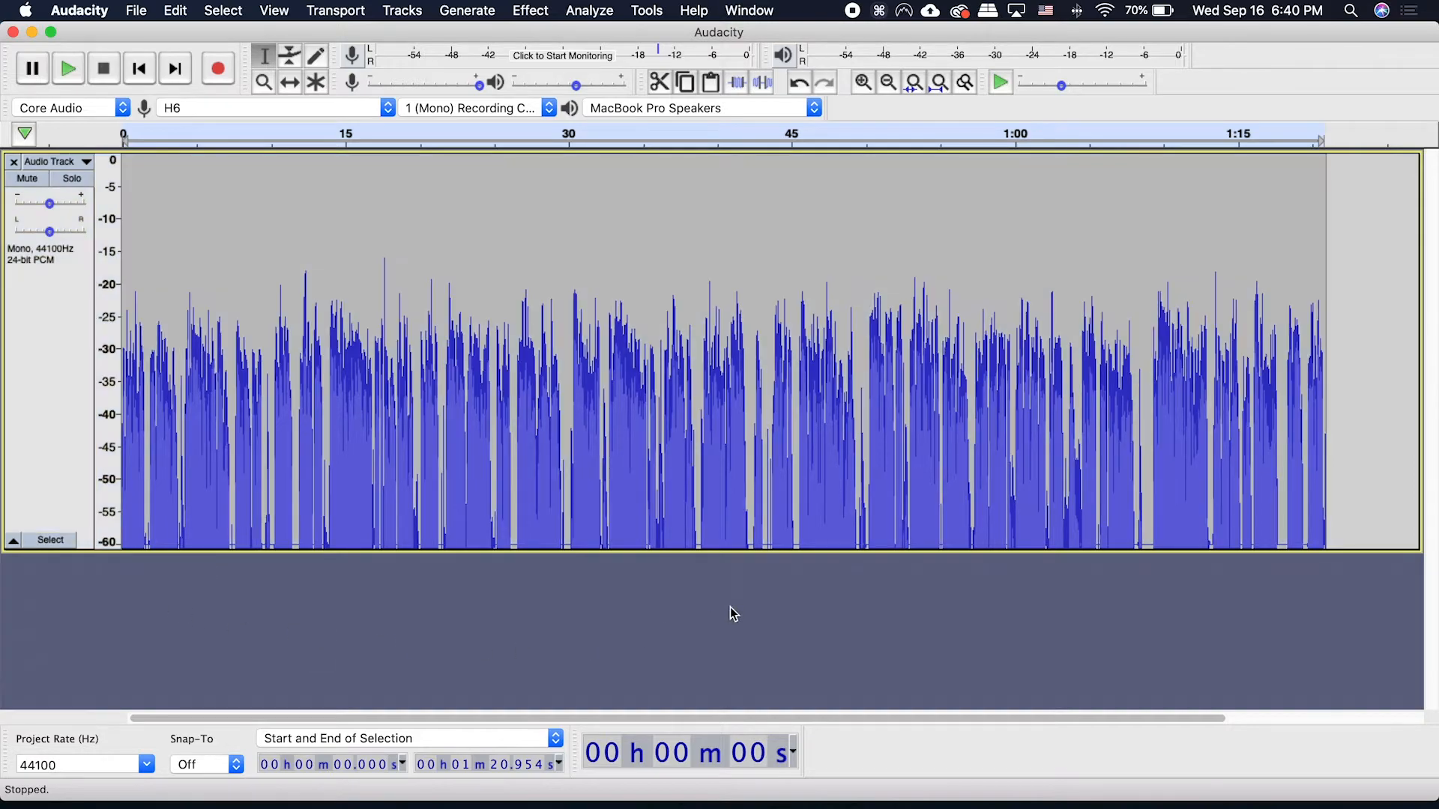
click(530, 11)
click(617, 403)
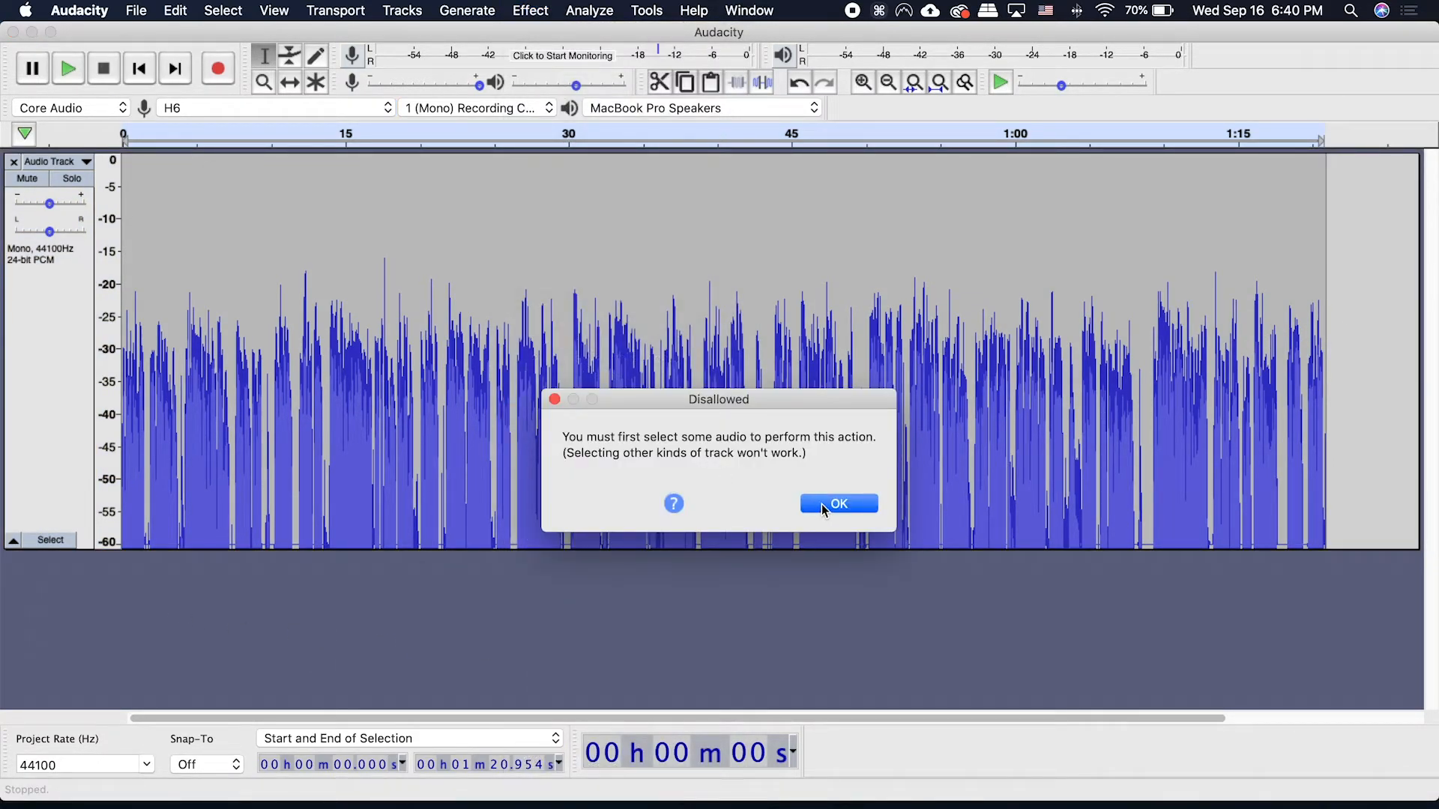
click(838, 504)
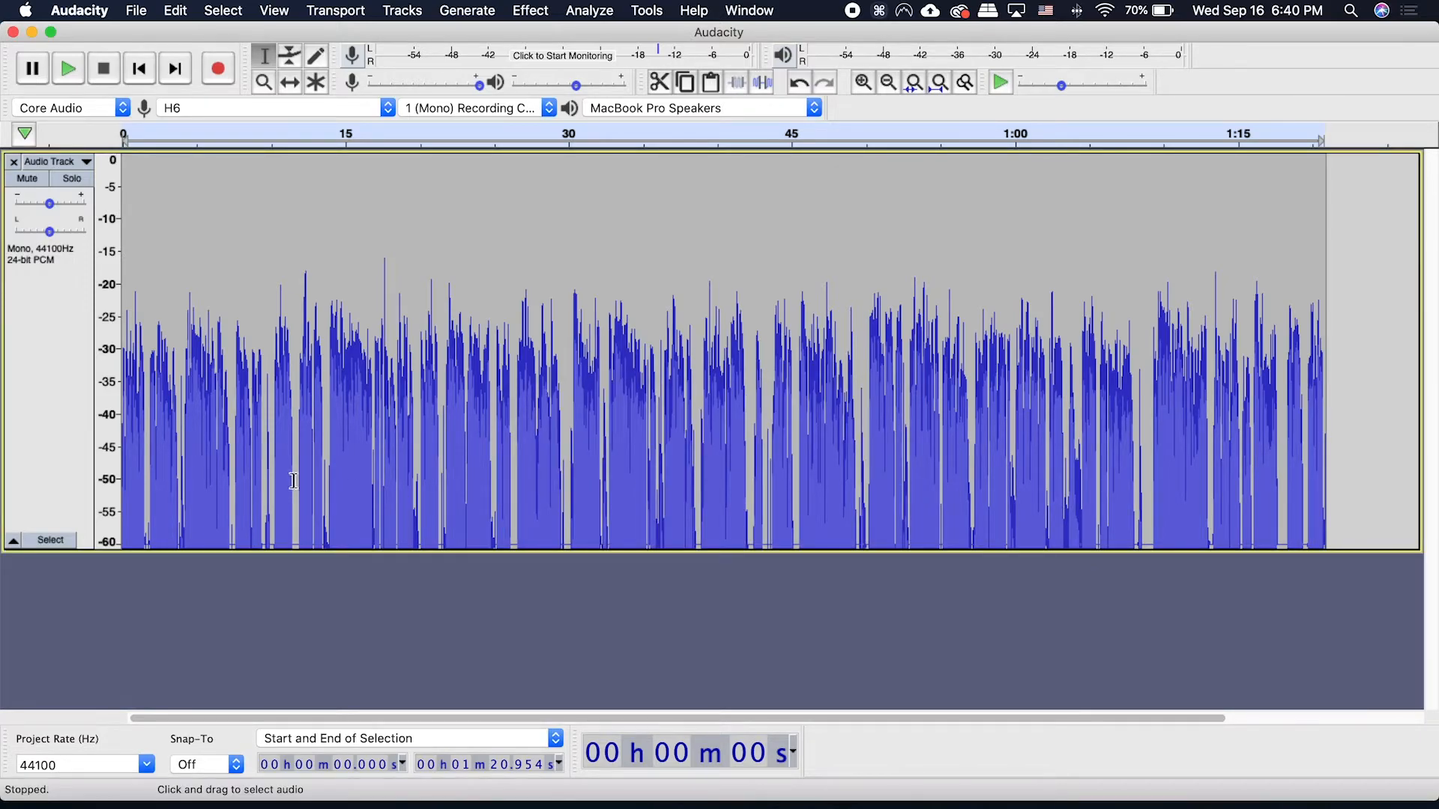
Select the whole recording and normalize its peak amplitude to -3.0 dB with DC offset removed.
key(super+a)
click(530, 10)
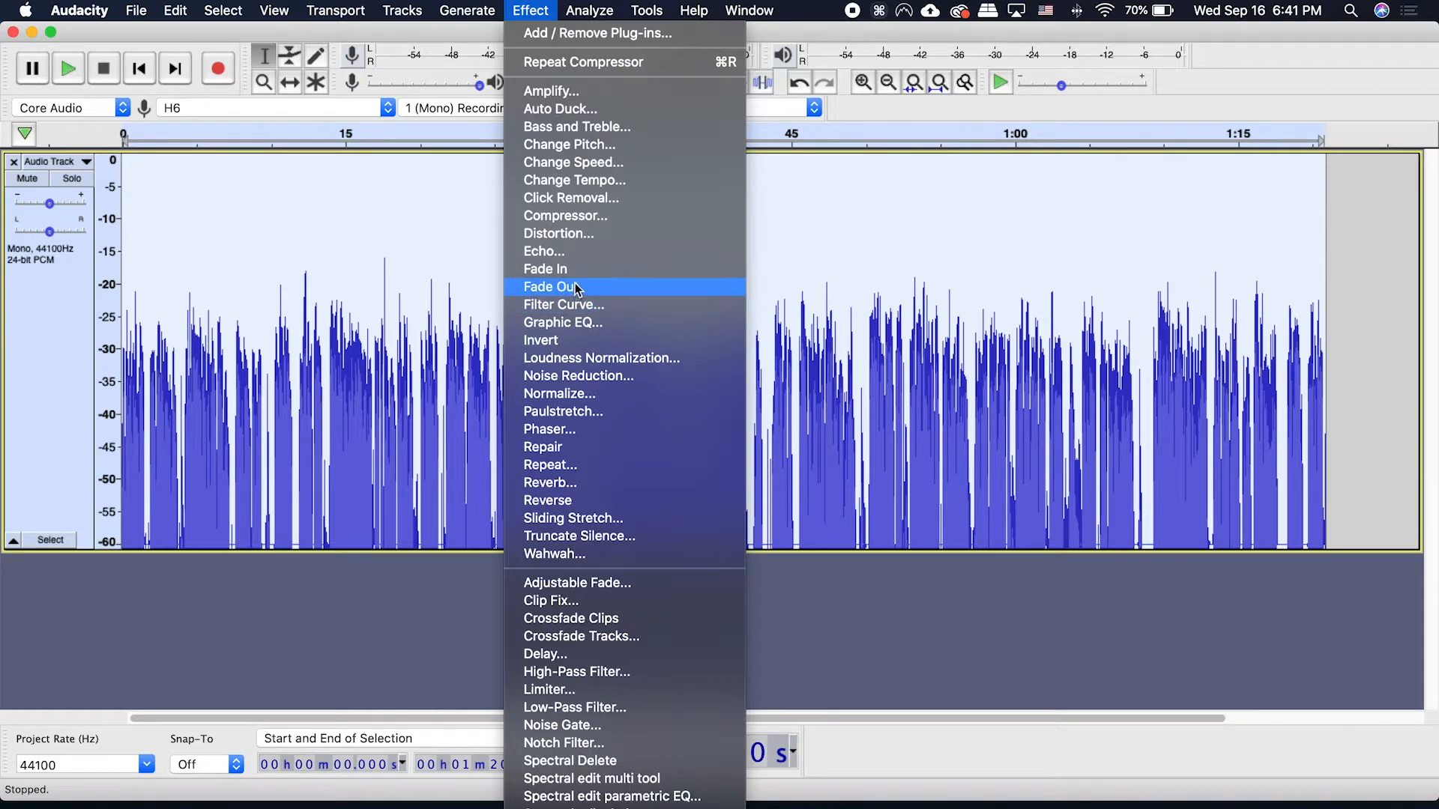
click(582, 395)
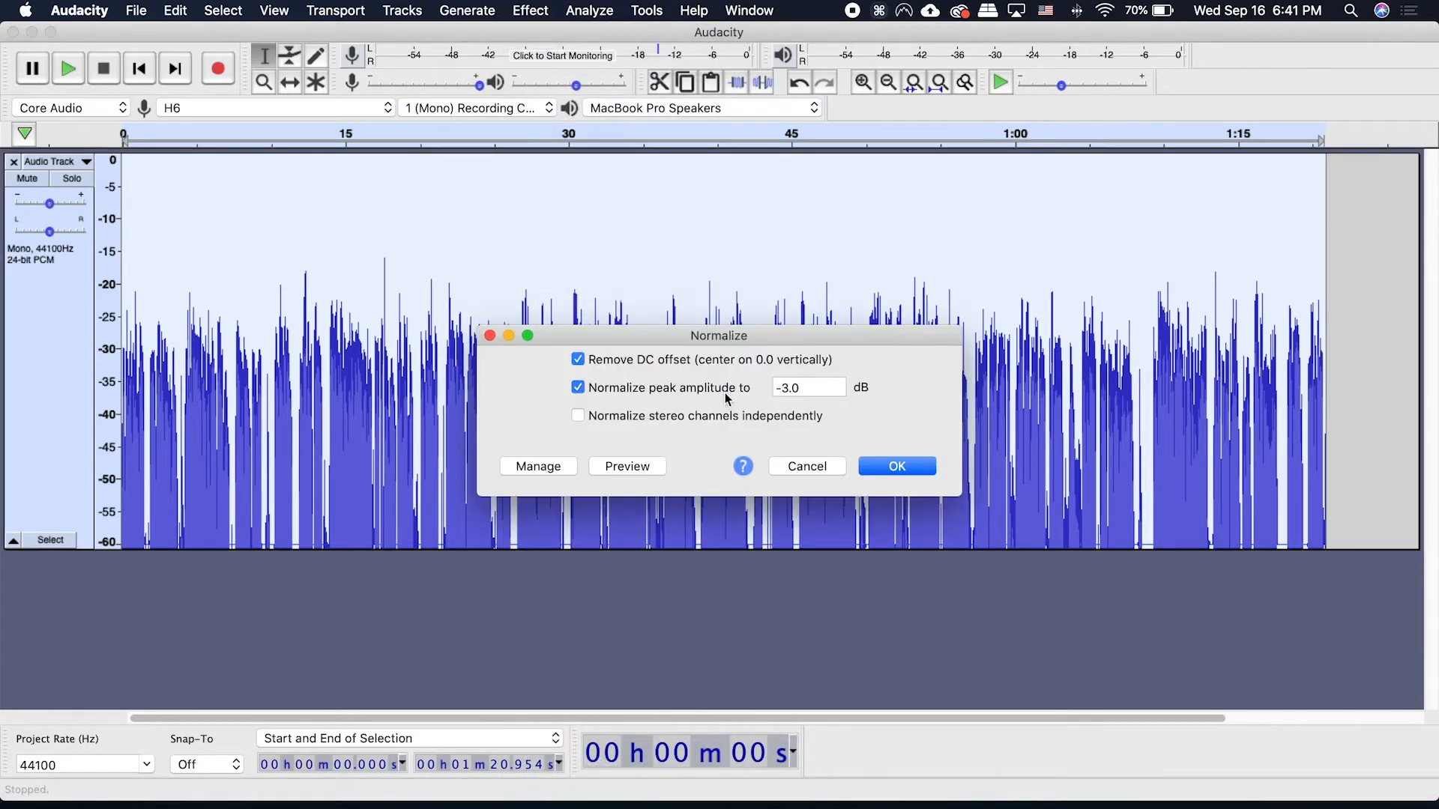
click(894, 464)
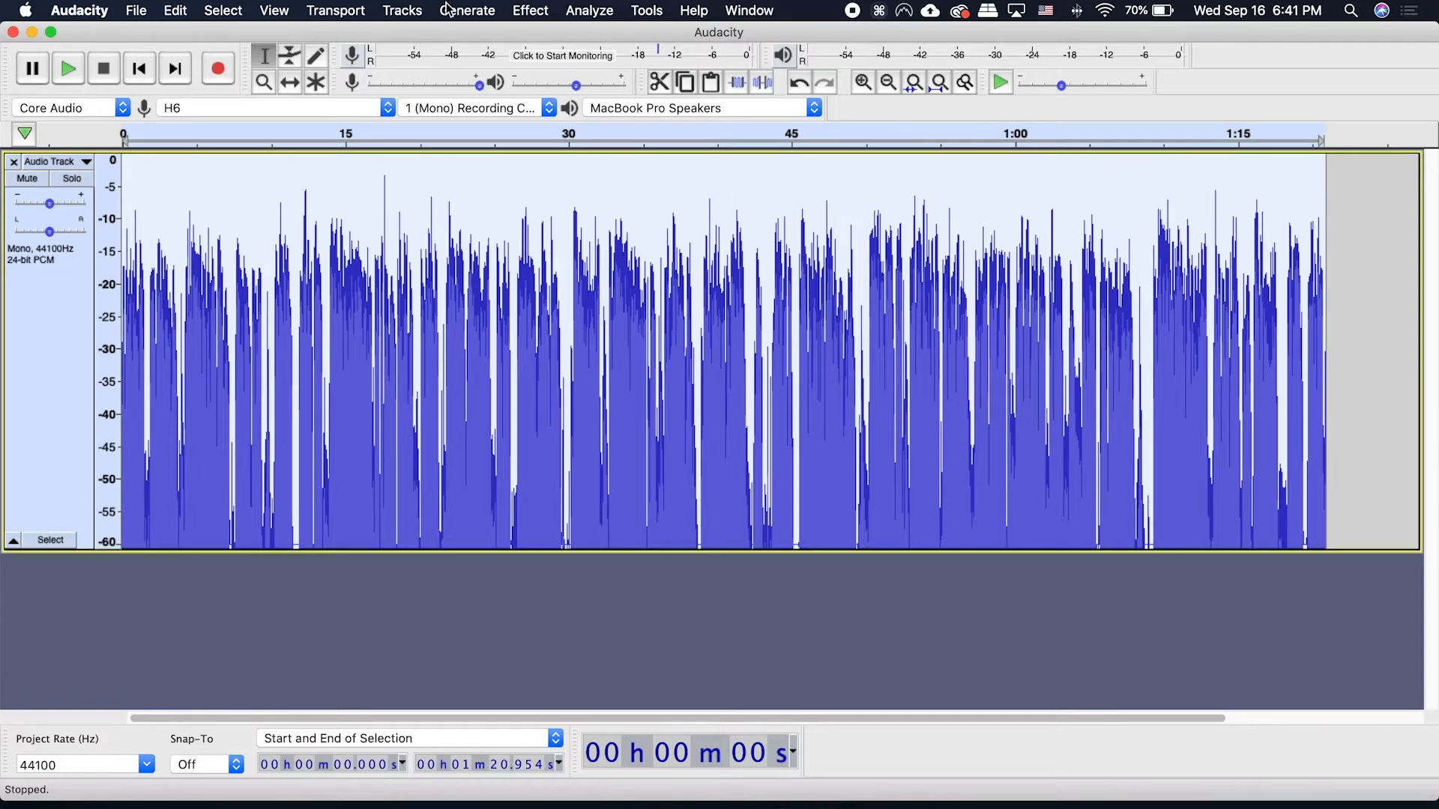
Apply a Hard Limit limiter to the recording, limiting to -10 dB with 10 ms hold and no make-up gain.
click(530, 10)
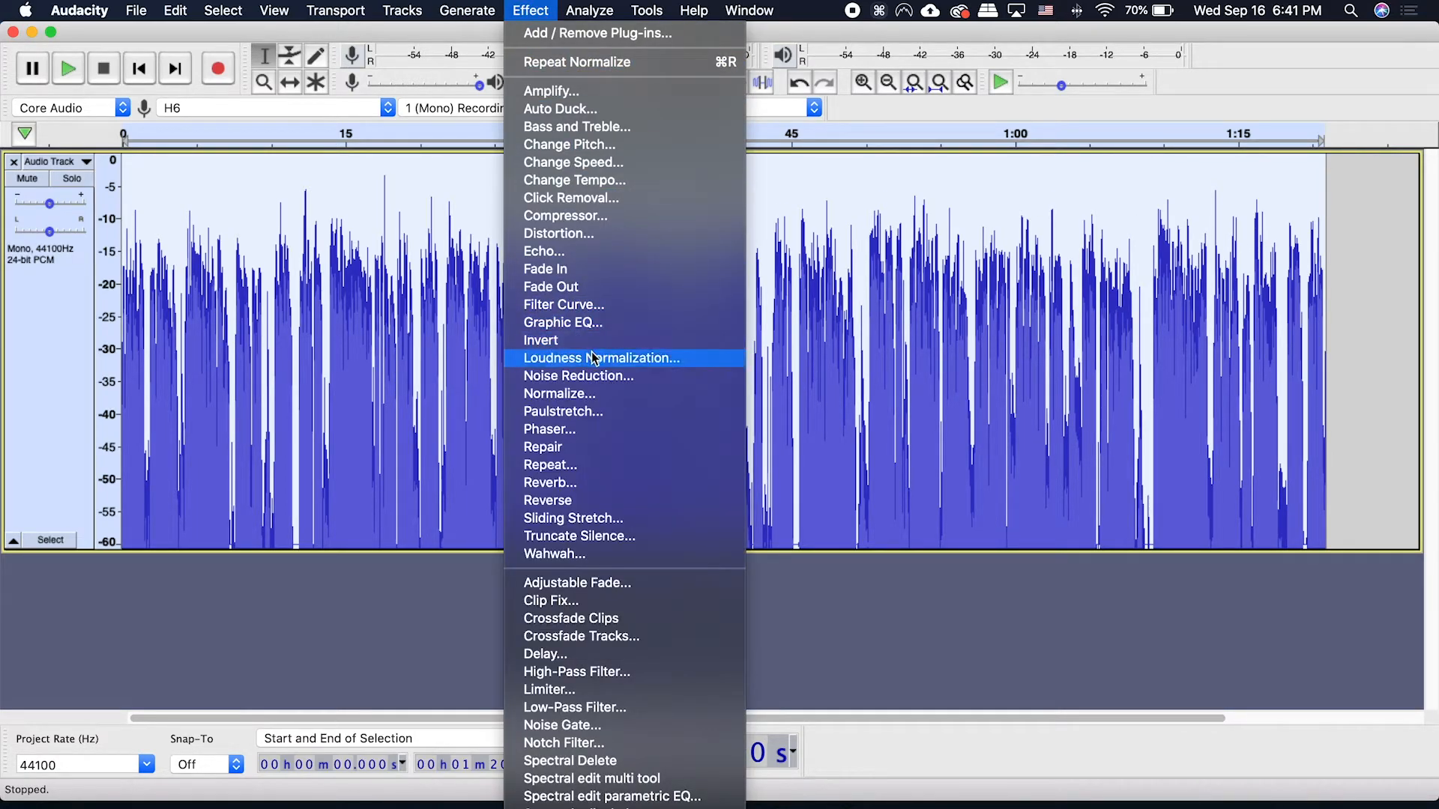
click(601, 693)
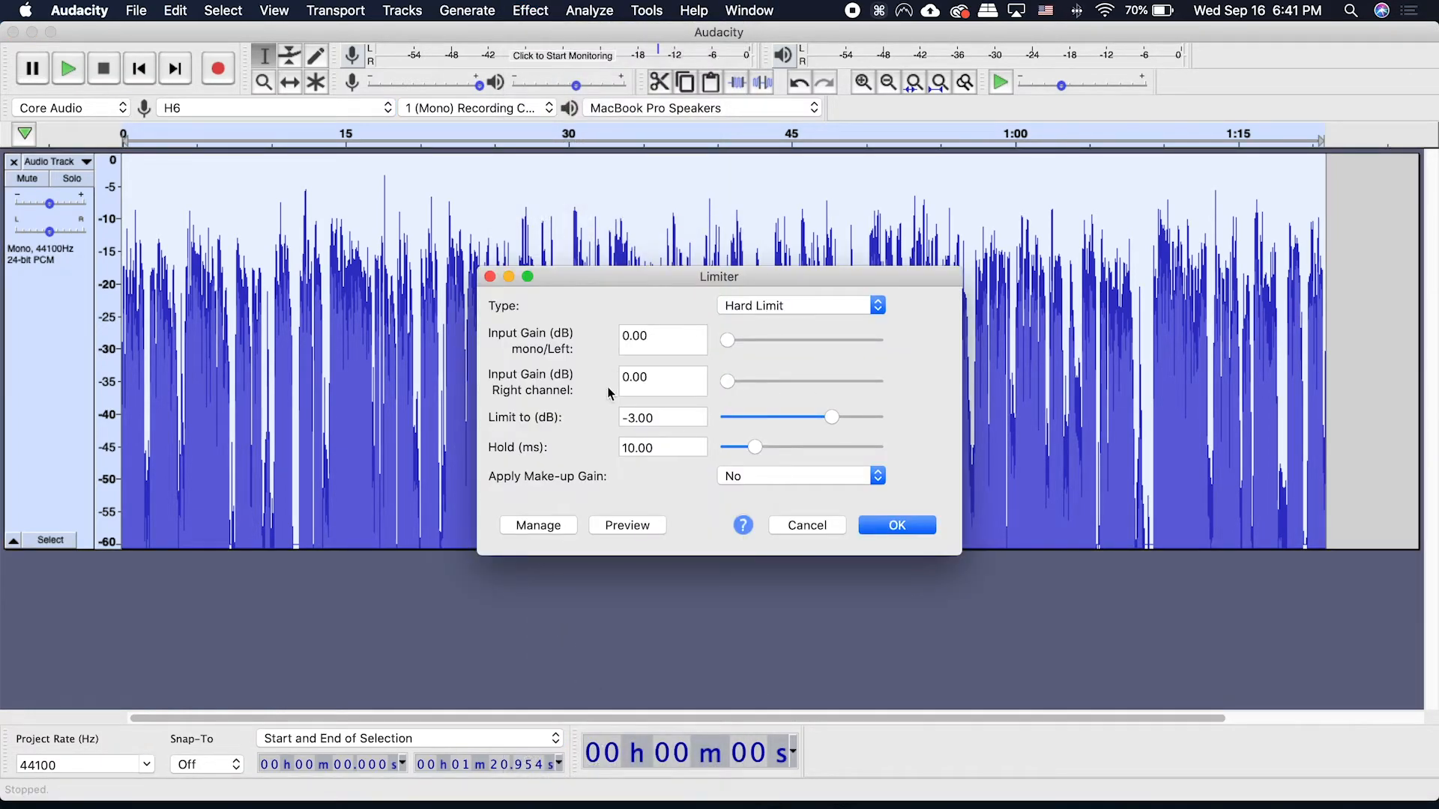
click(632, 417)
click(839, 306)
click(842, 306)
key(BackSpace)
text(10)
click(873, 530)
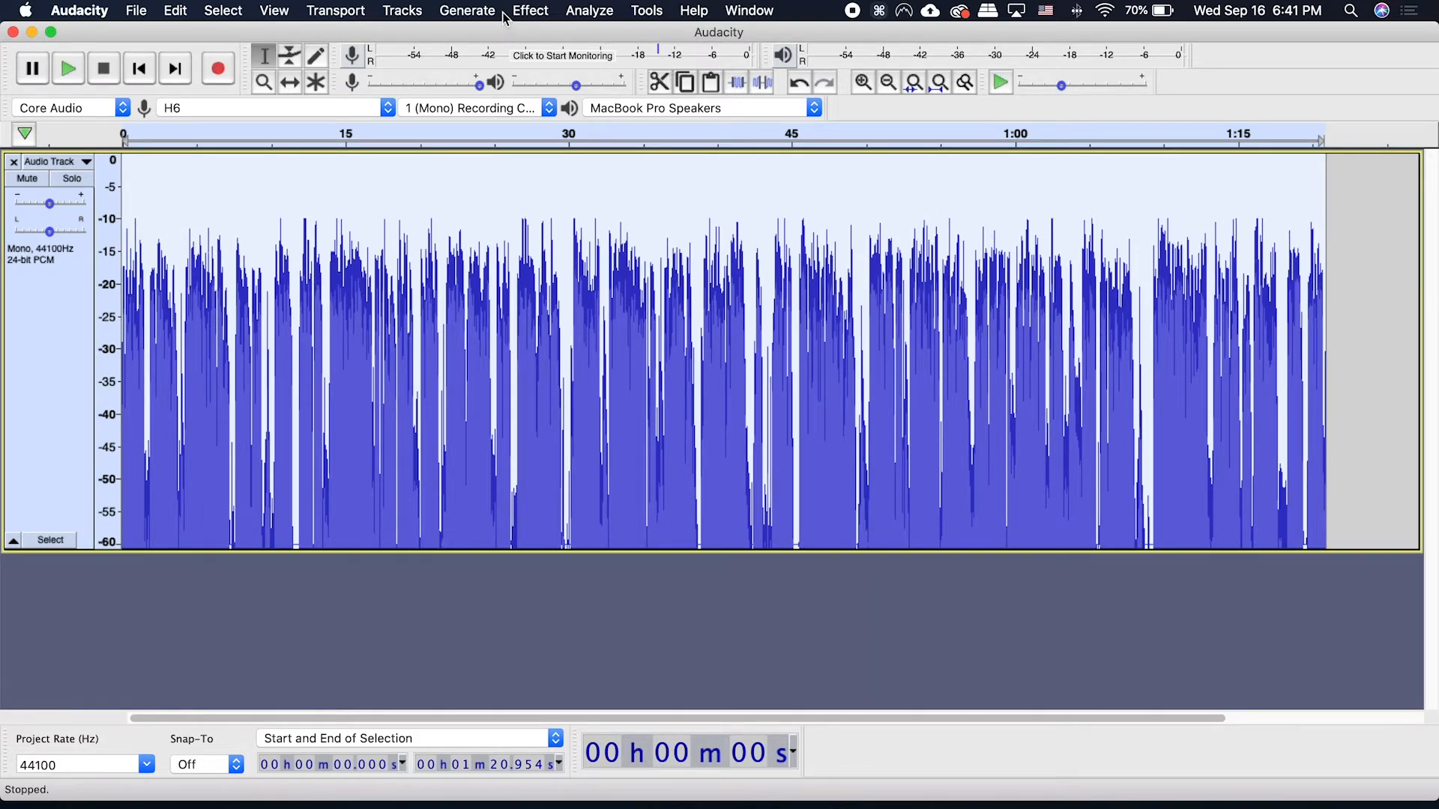
Normalize the limited recording's peak amplitude to -3.0 dB again with DC offset removed.
click(527, 11)
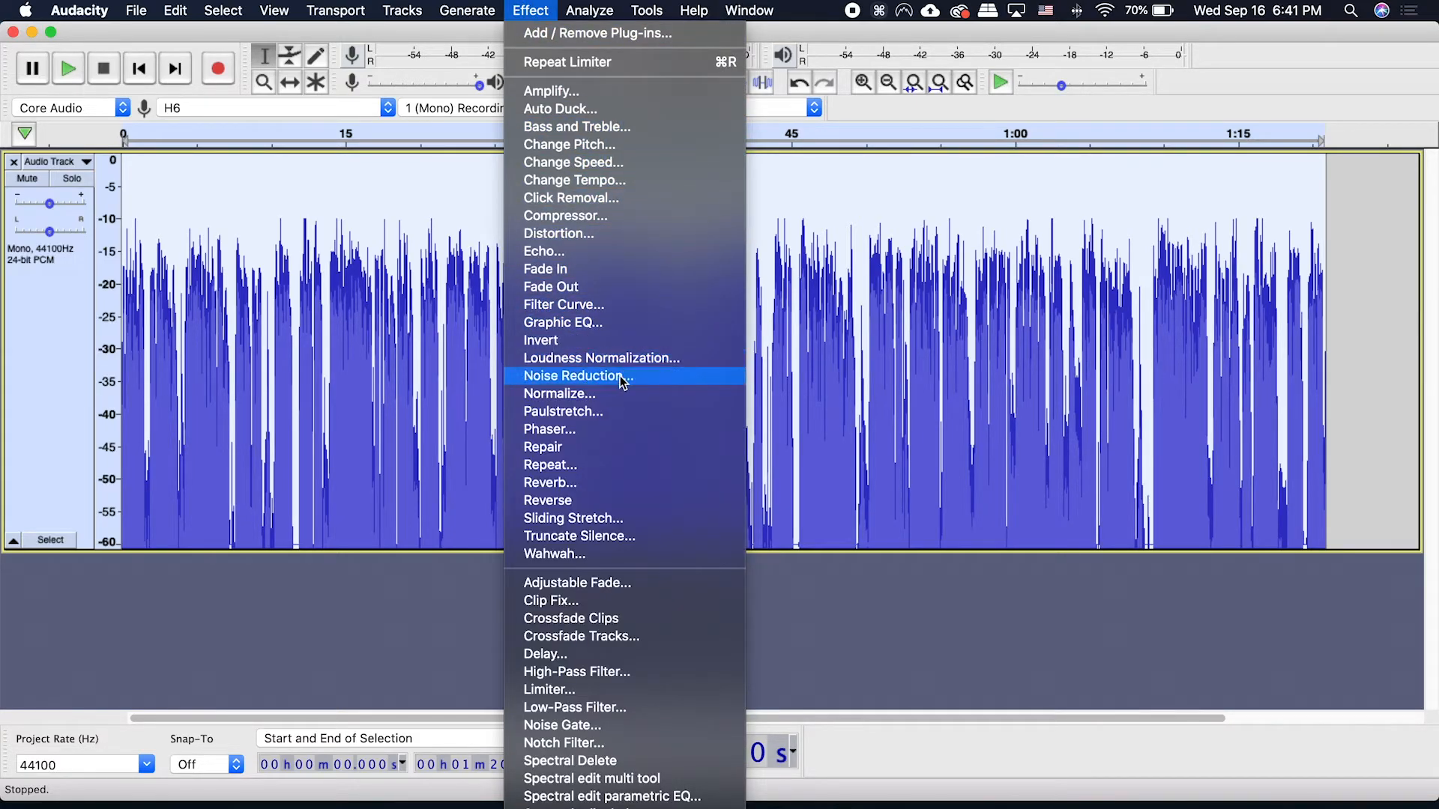
click(615, 400)
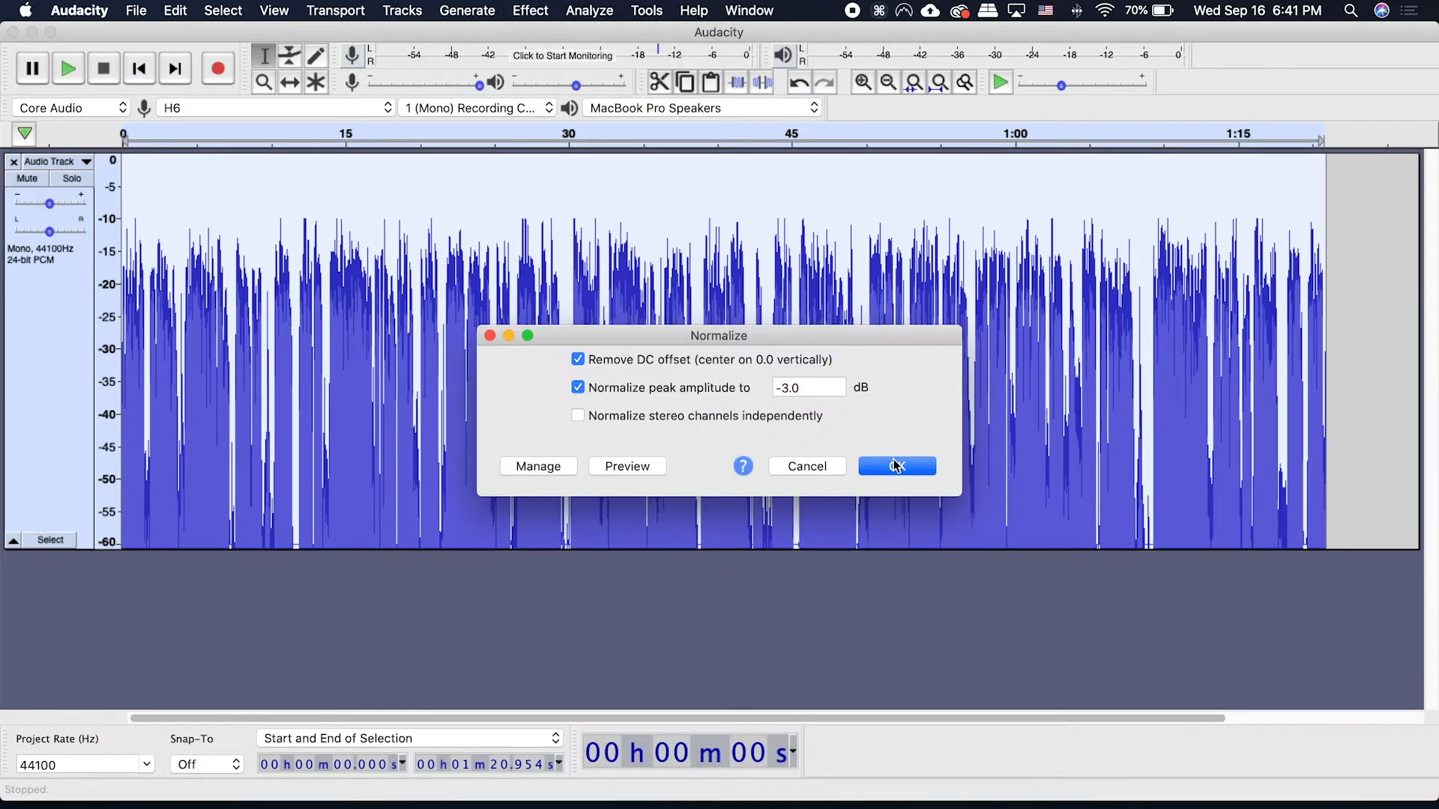
click(883, 465)
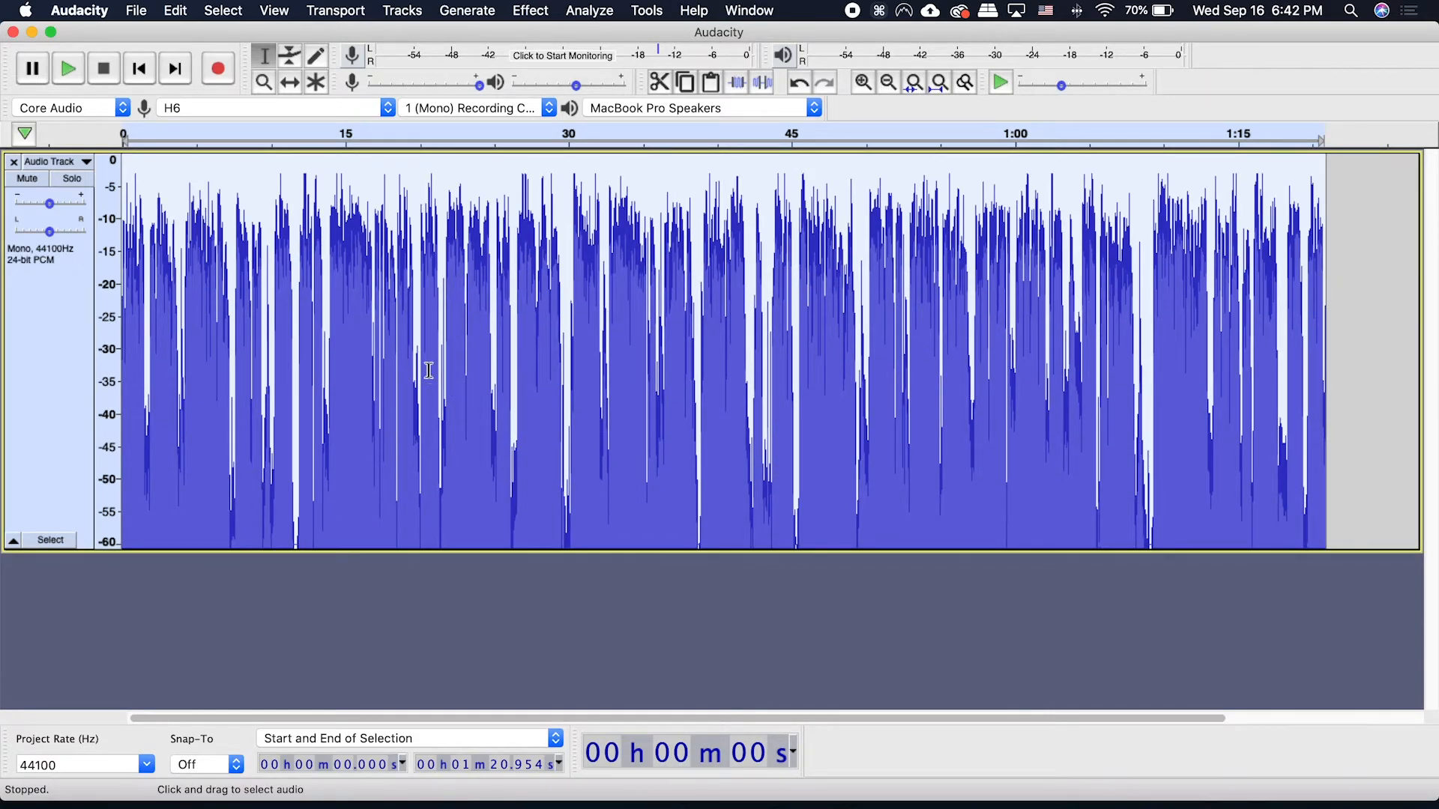
Deselect the audio and play back part of the processed recording from about 5 seconds in.
click(192, 347)
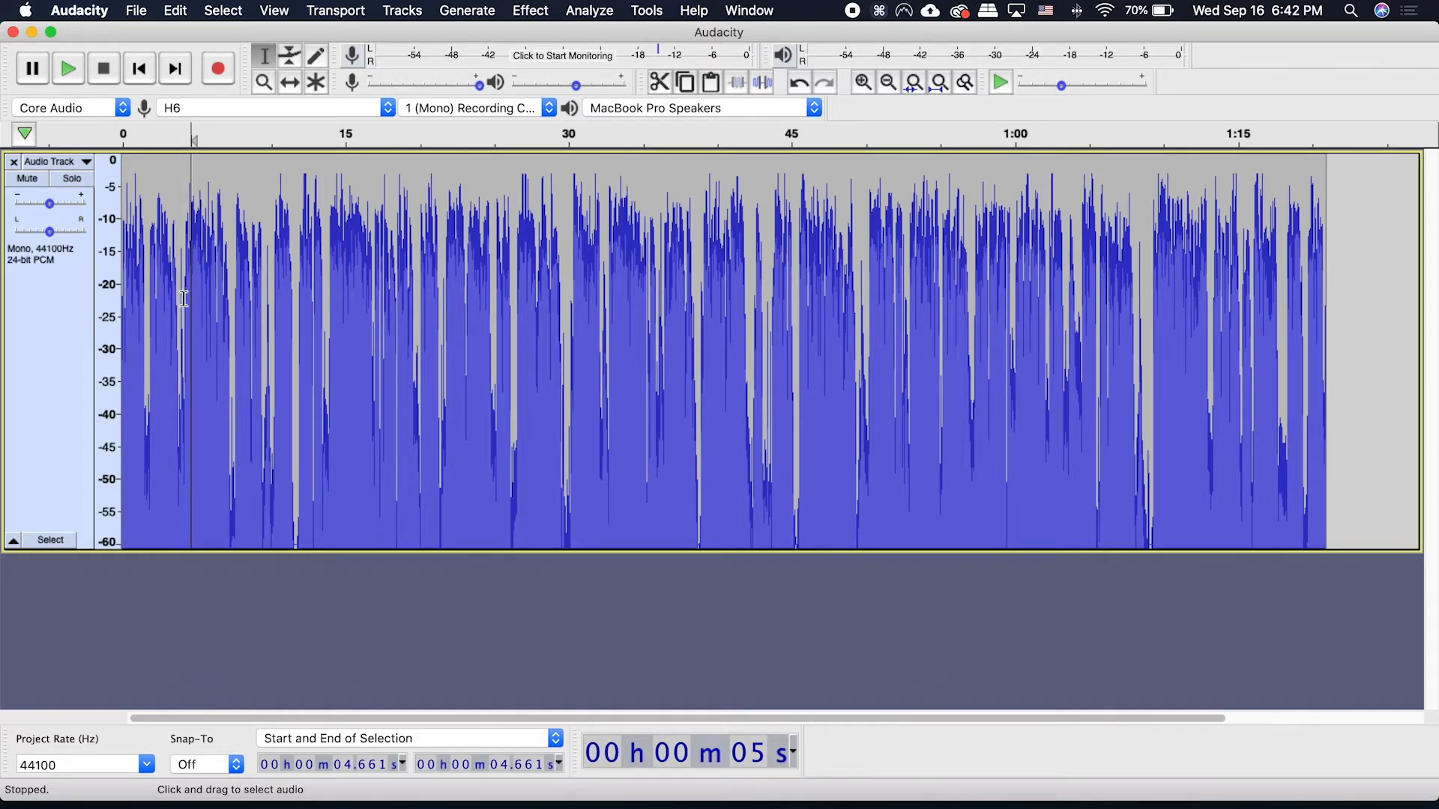
click(415, 358)
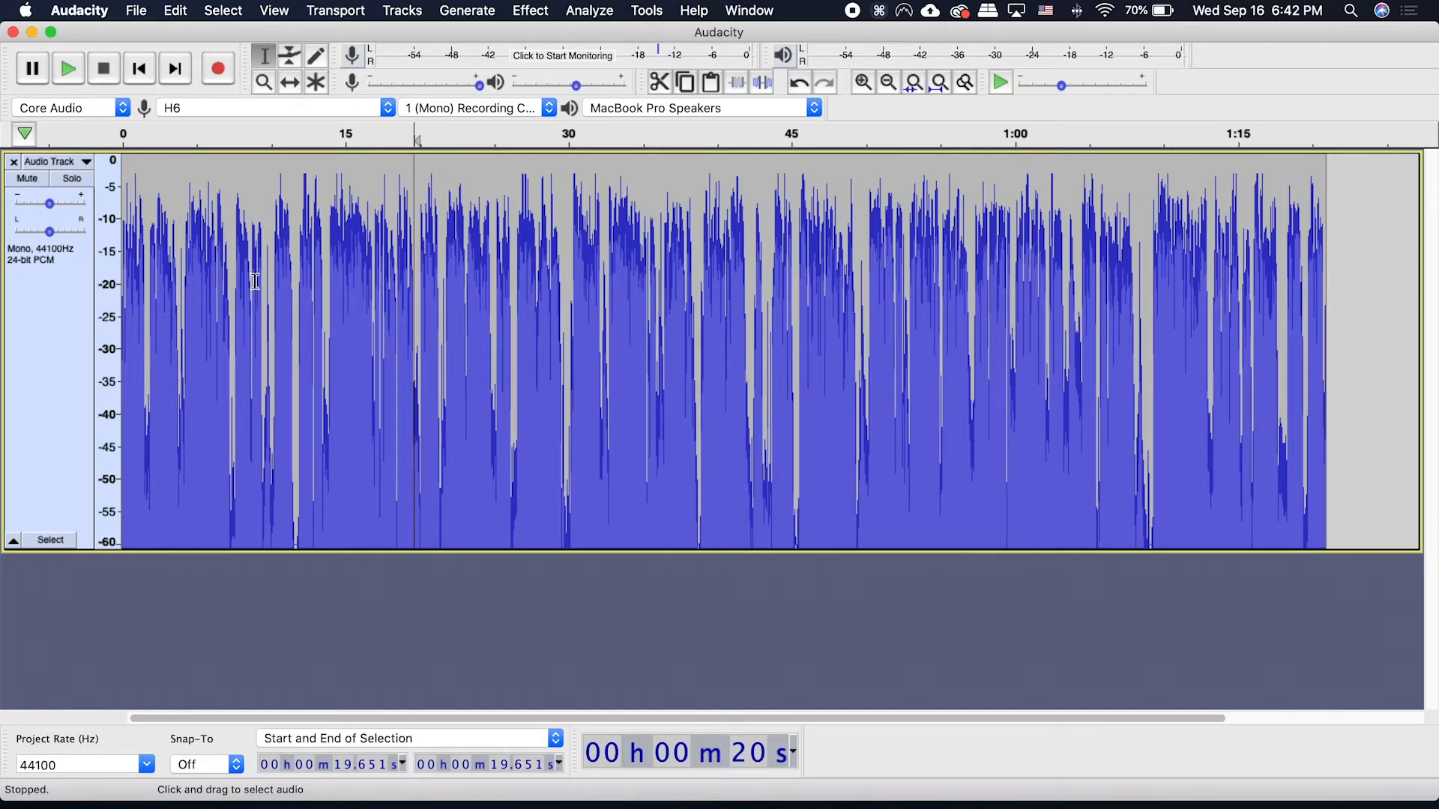
click(354, 285)
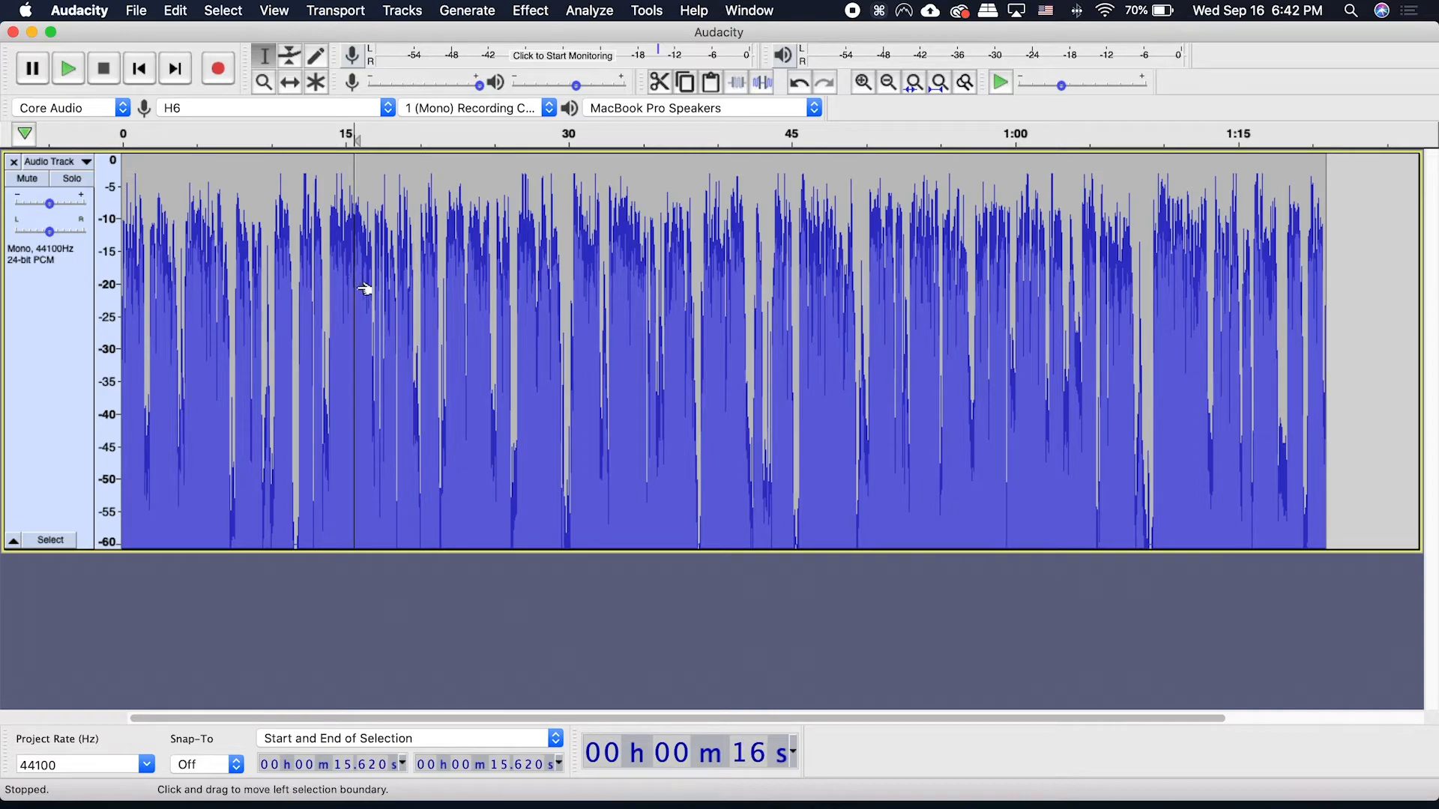
click(198, 136)
click(203, 140)
click(274, 295)
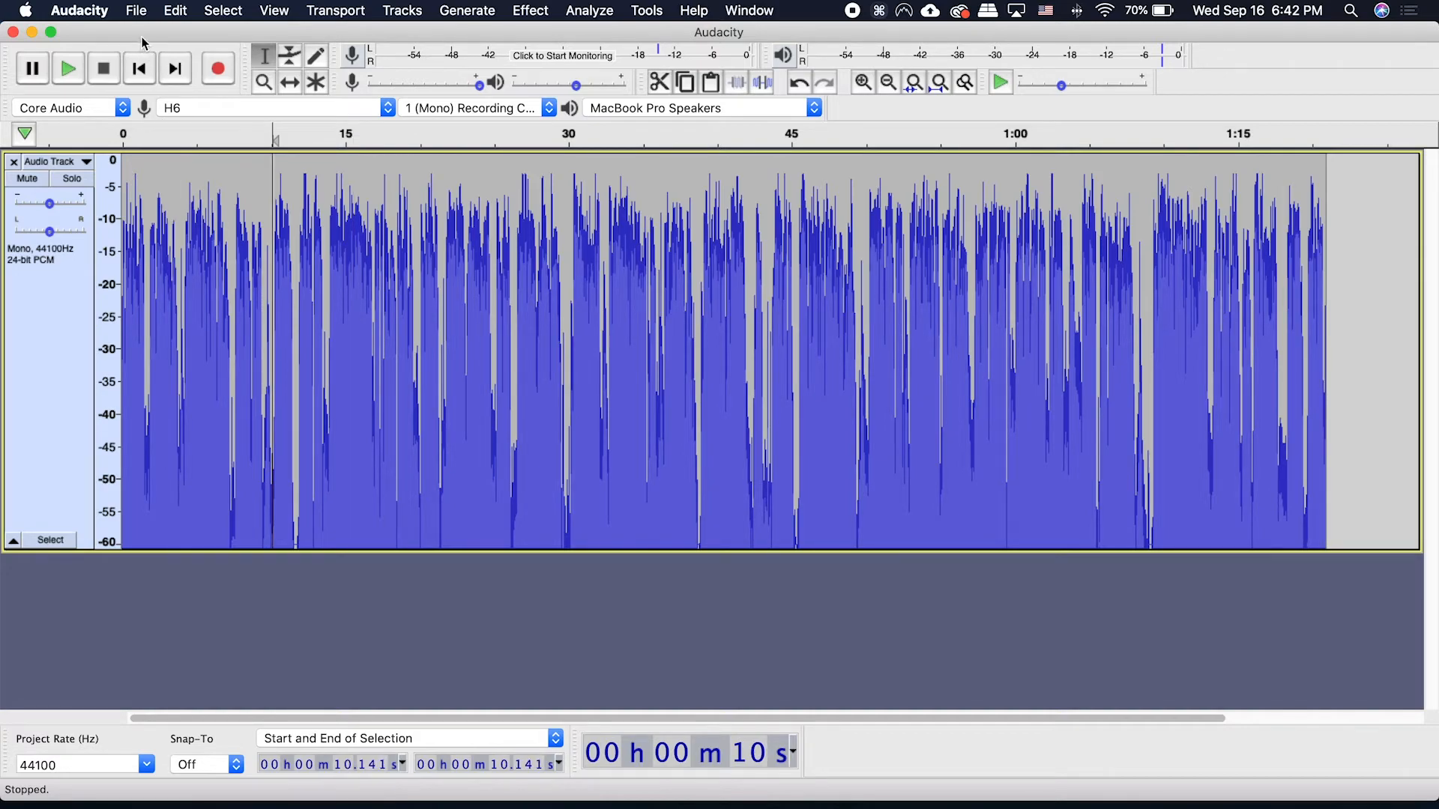
Export the recording to the Desktop as an MP3 named Audacity Test Optimized, using the Standard 170-210 kbps preset and blank metadata tags.
click(137, 12)
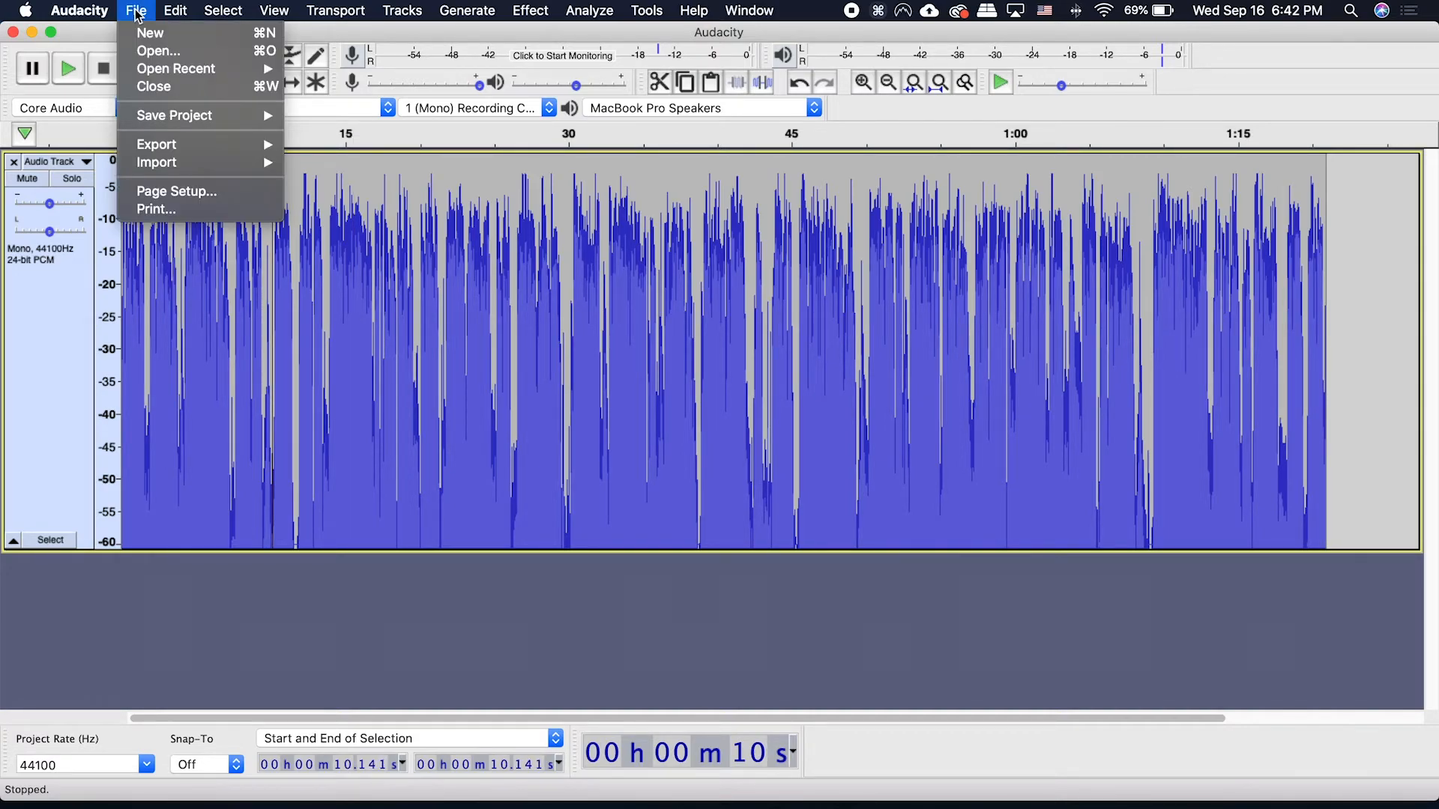
mouse_move(177, 152)
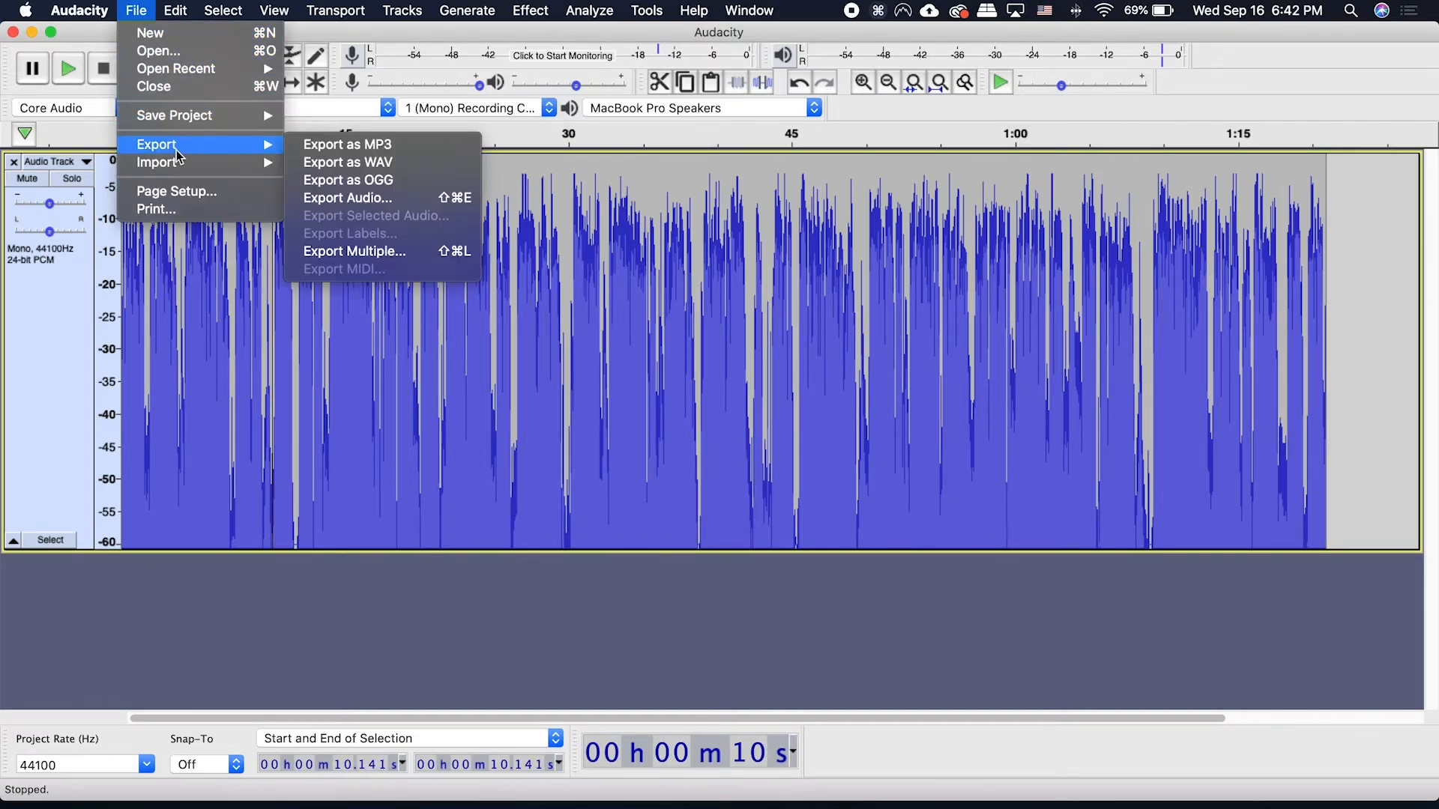
click(335, 148)
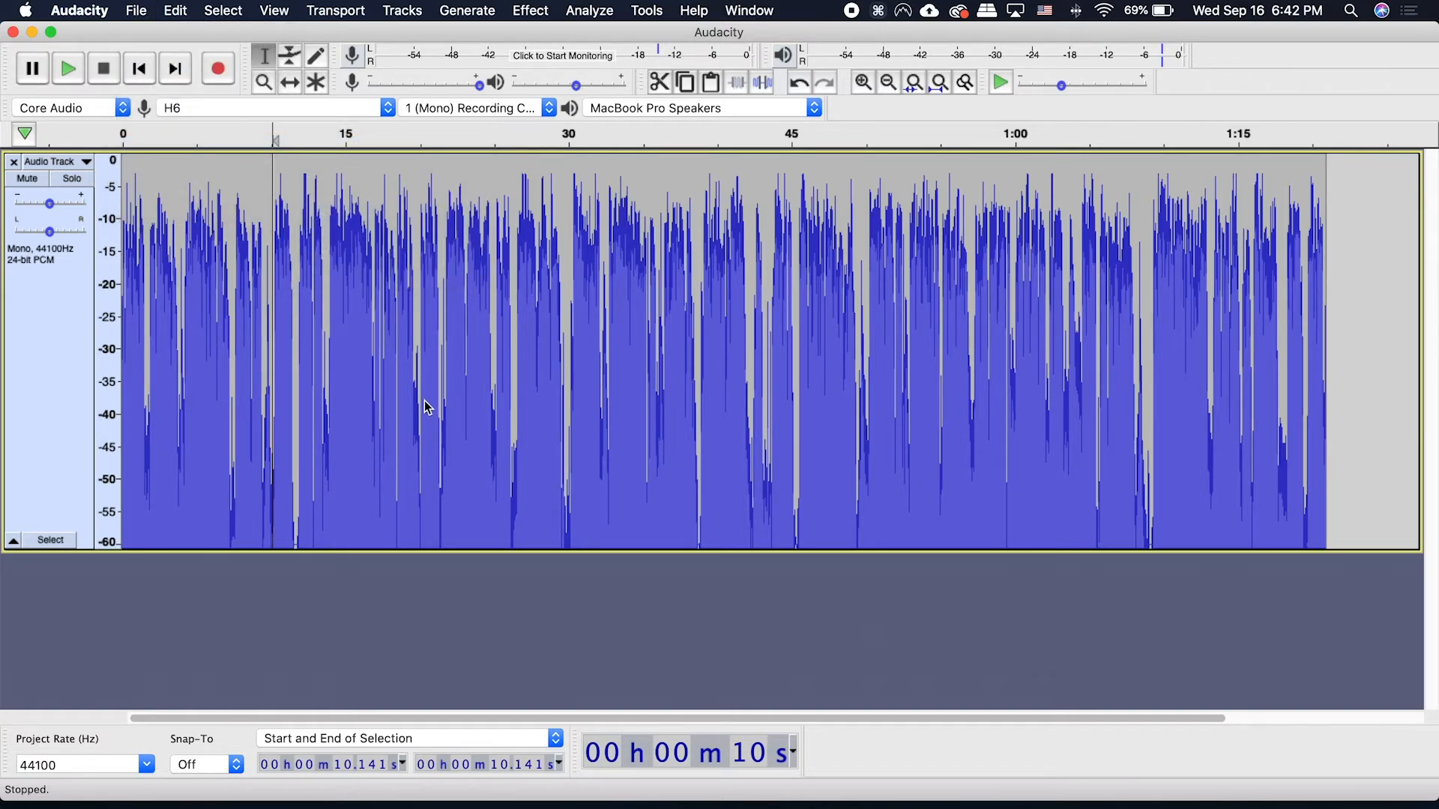
text(Audacity Test Optimized)
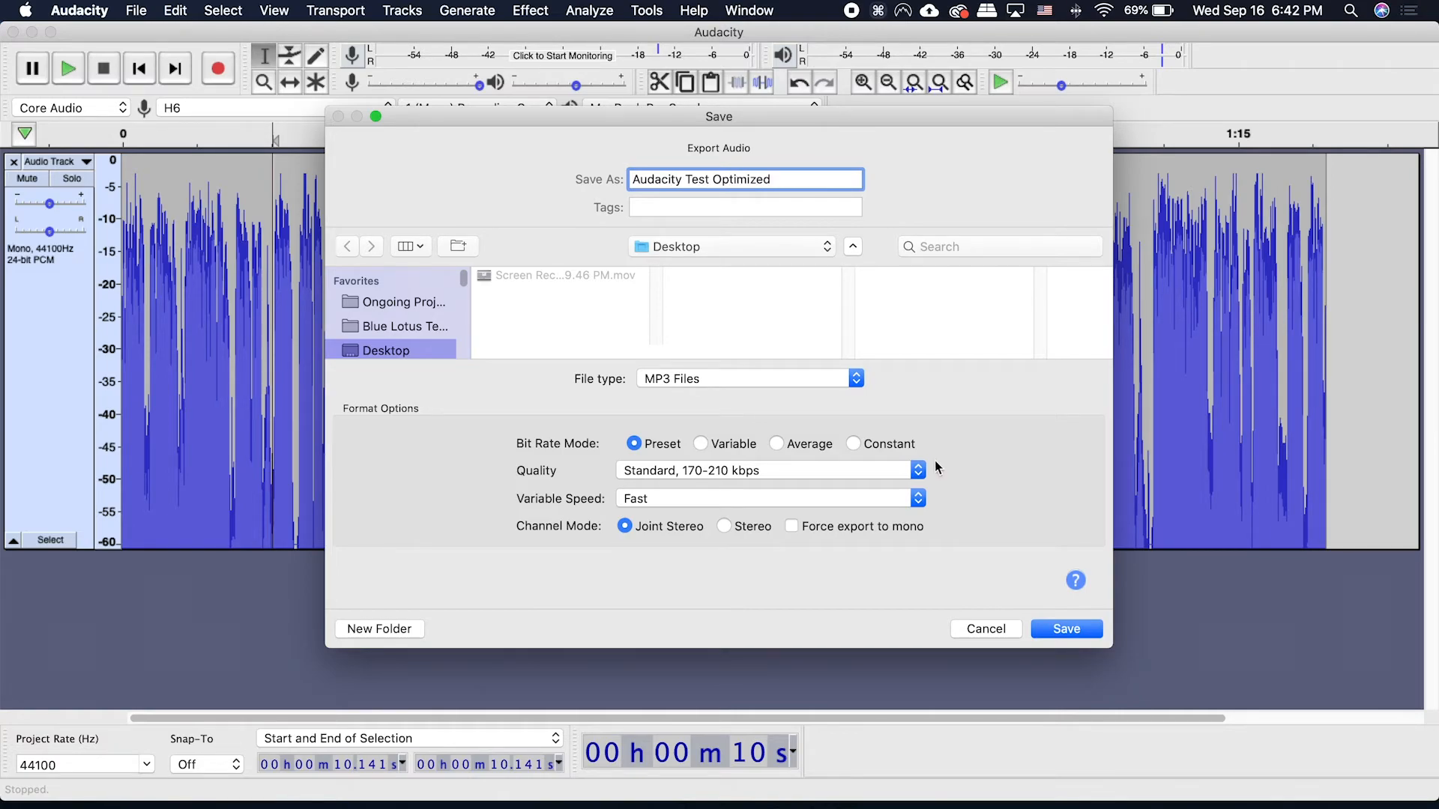
click(1057, 628)
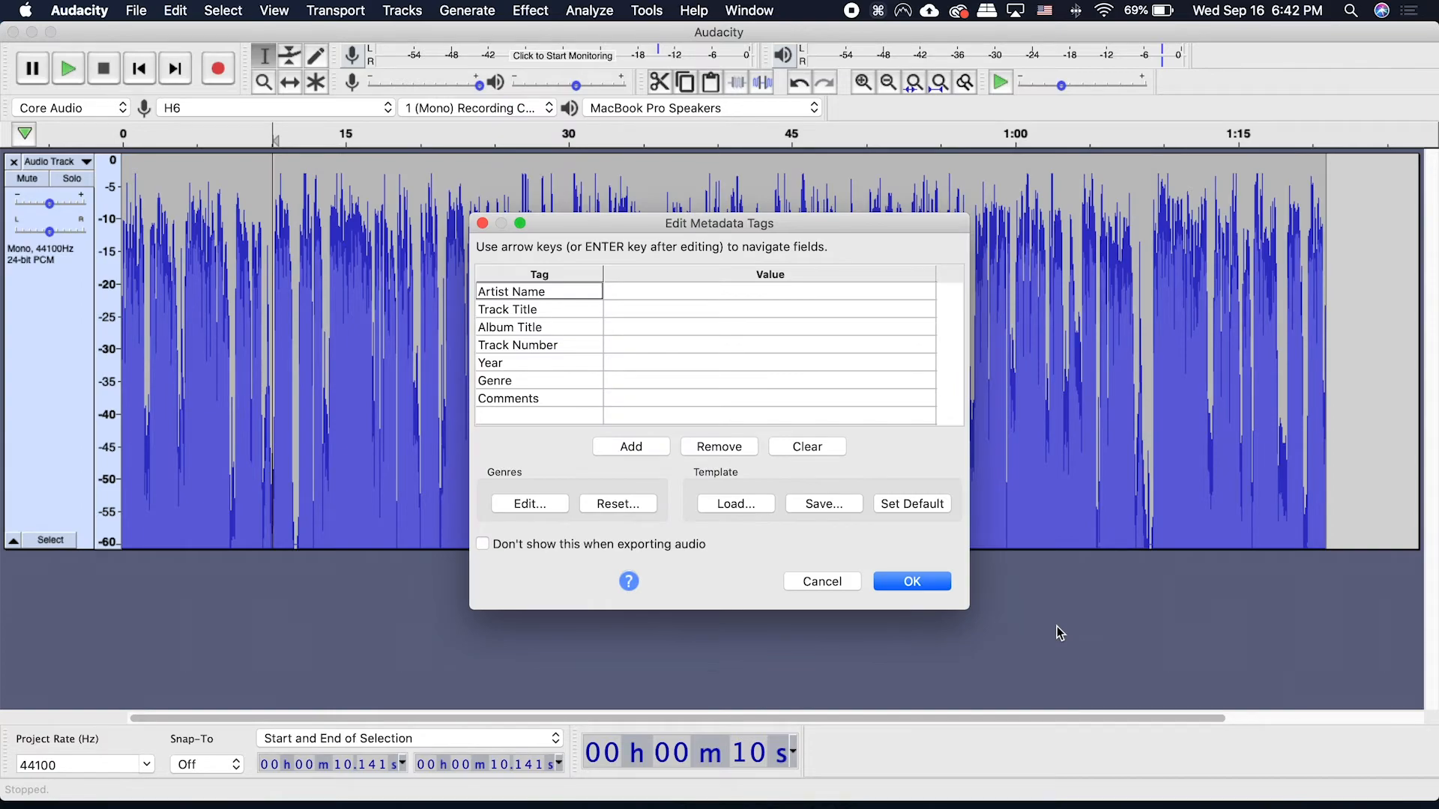
click(889, 585)
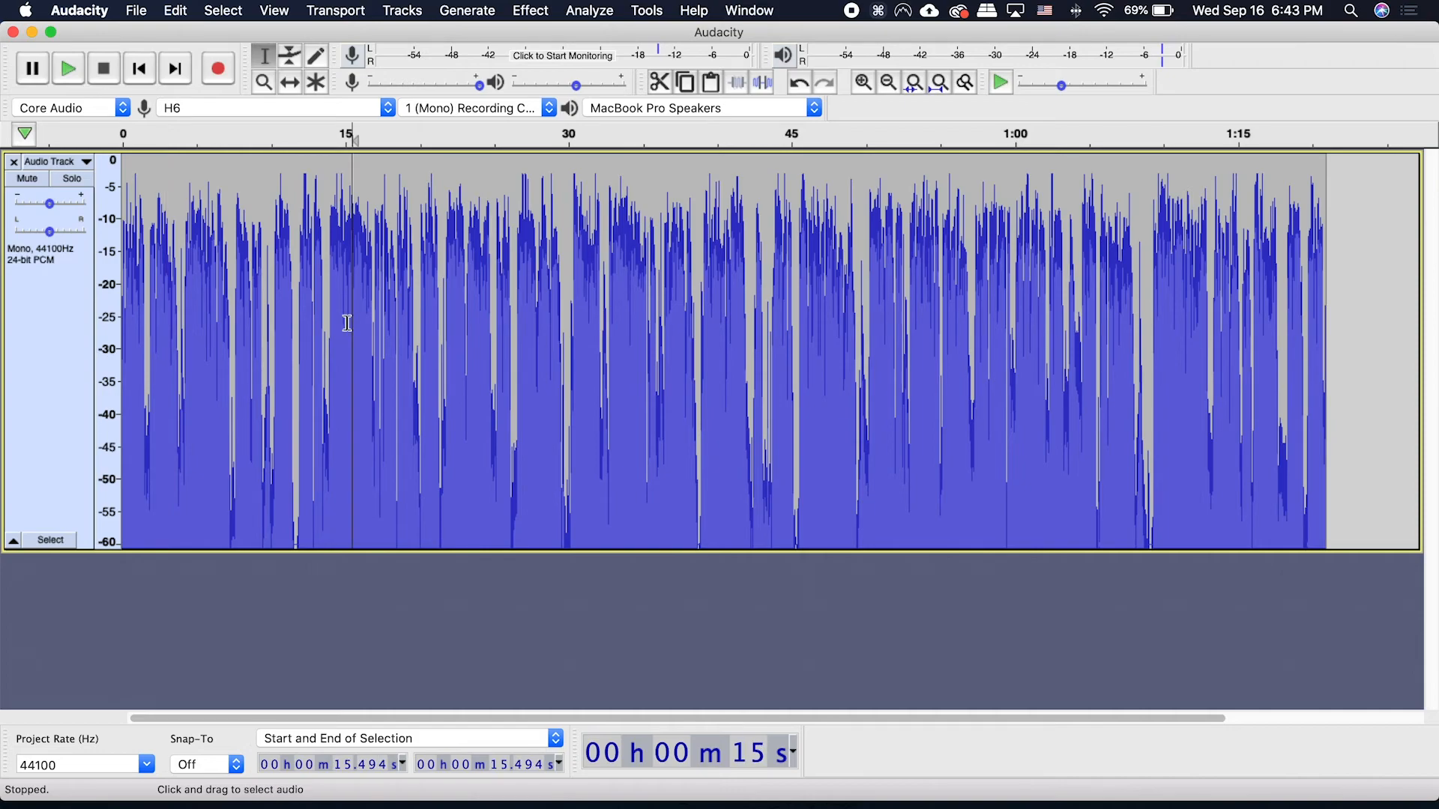
click(300, 341)
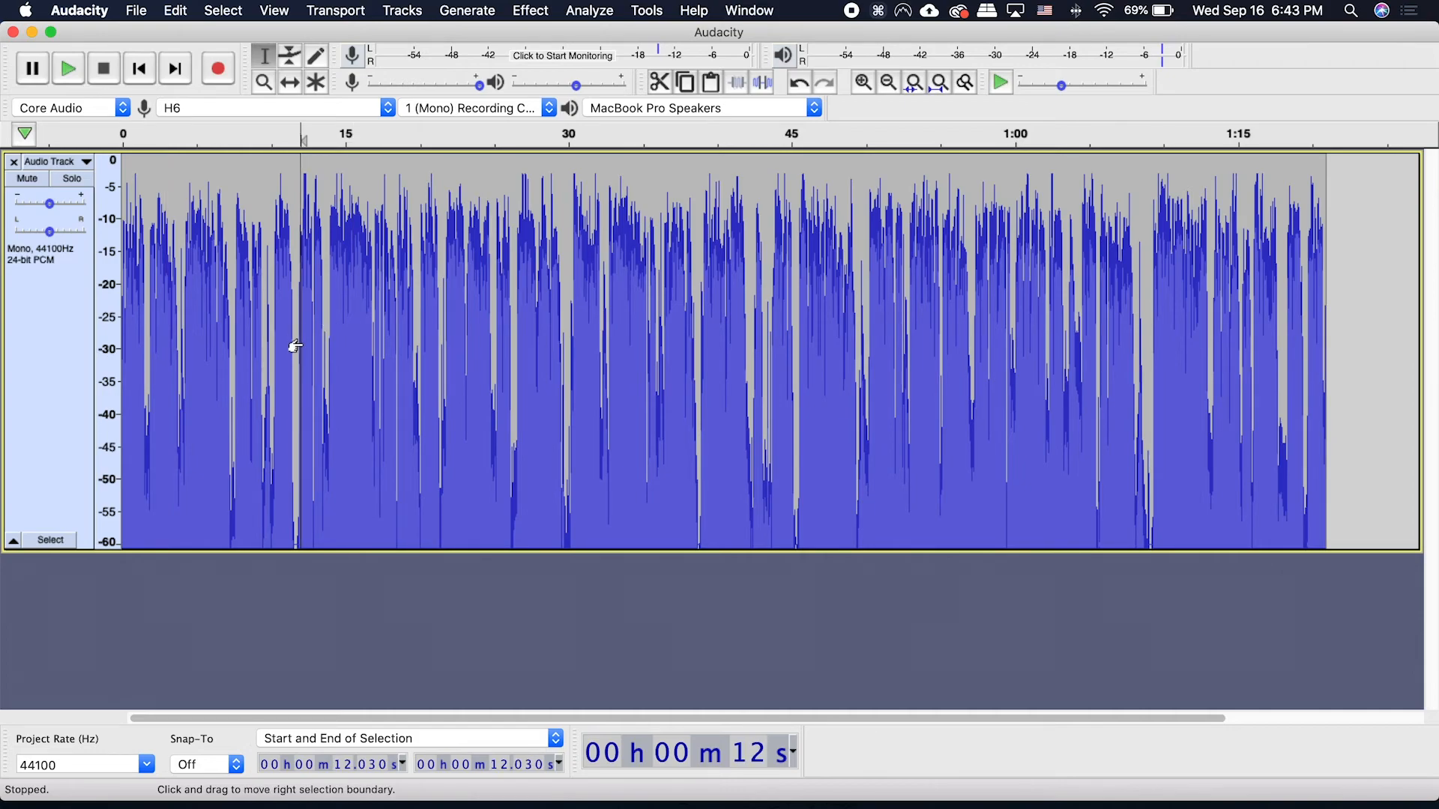
click(329, 352)
click(558, 357)
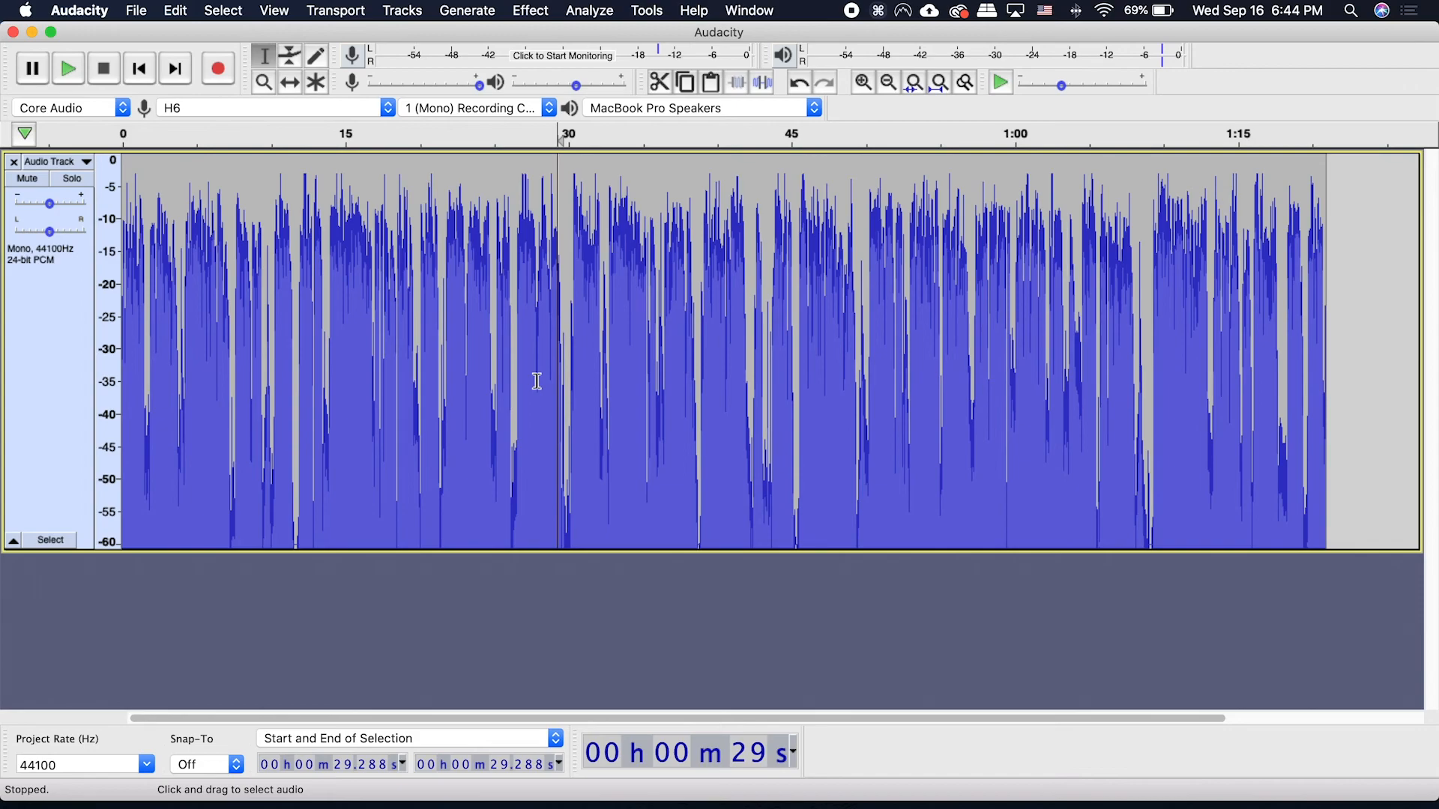
click(335, 318)
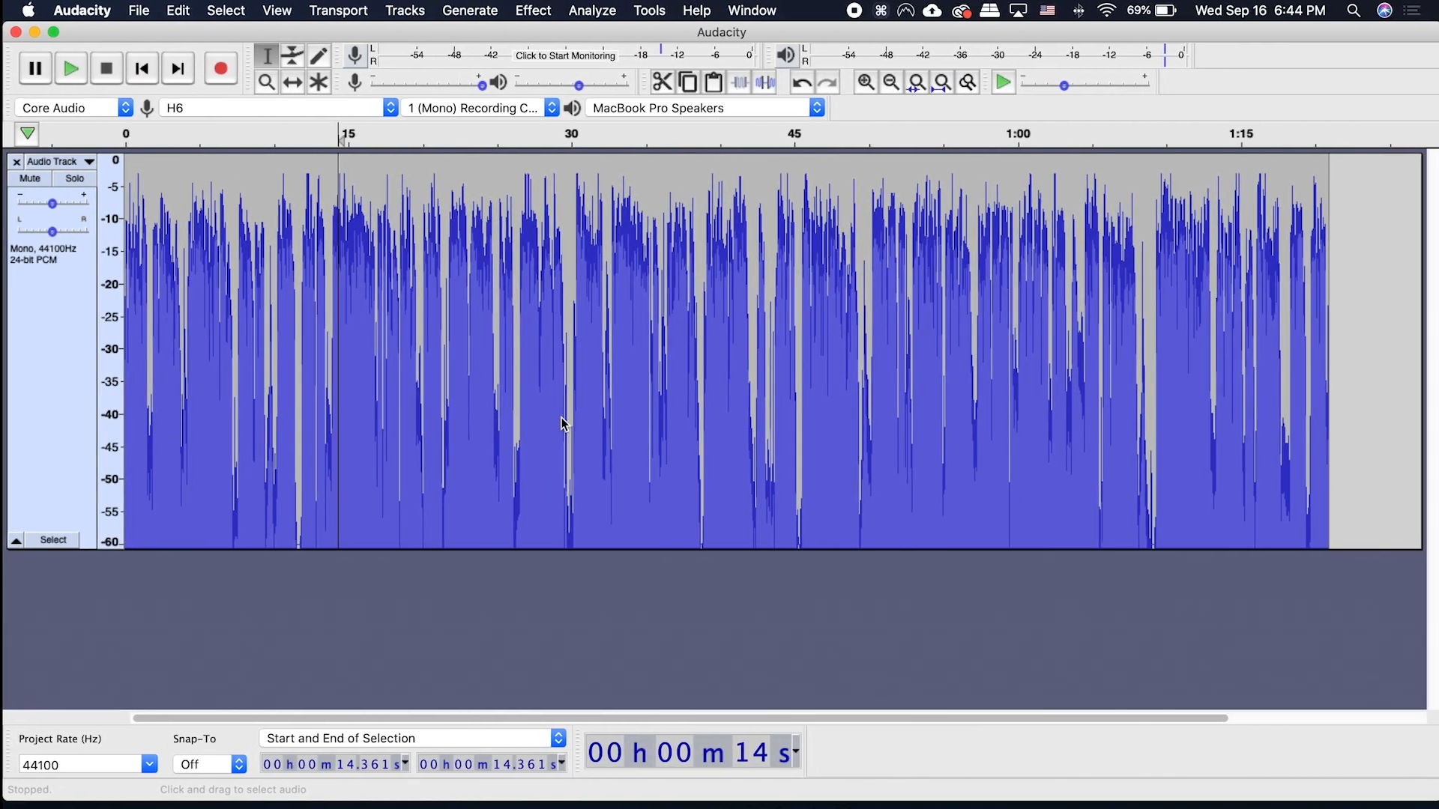
click(517, 377)
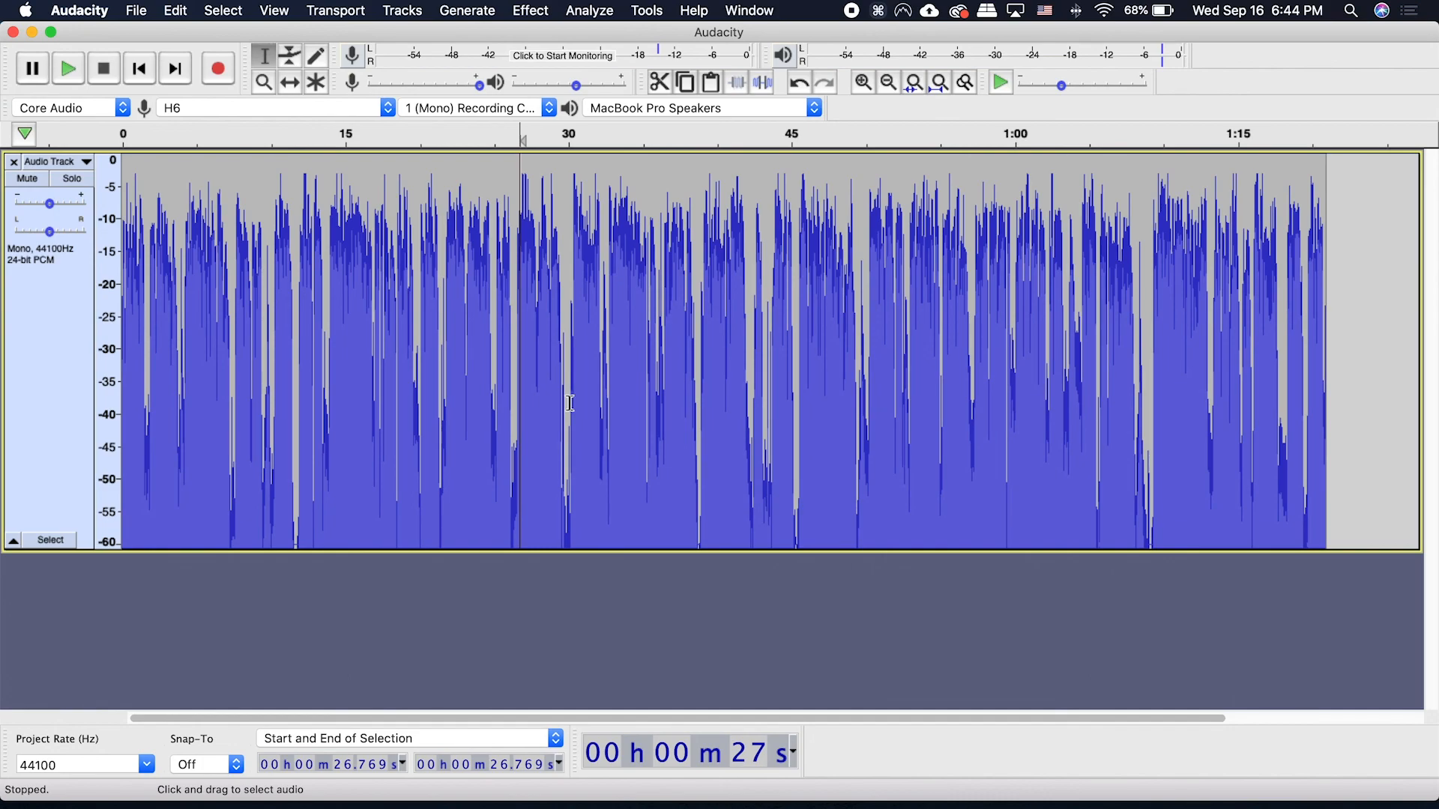
click(610, 382)
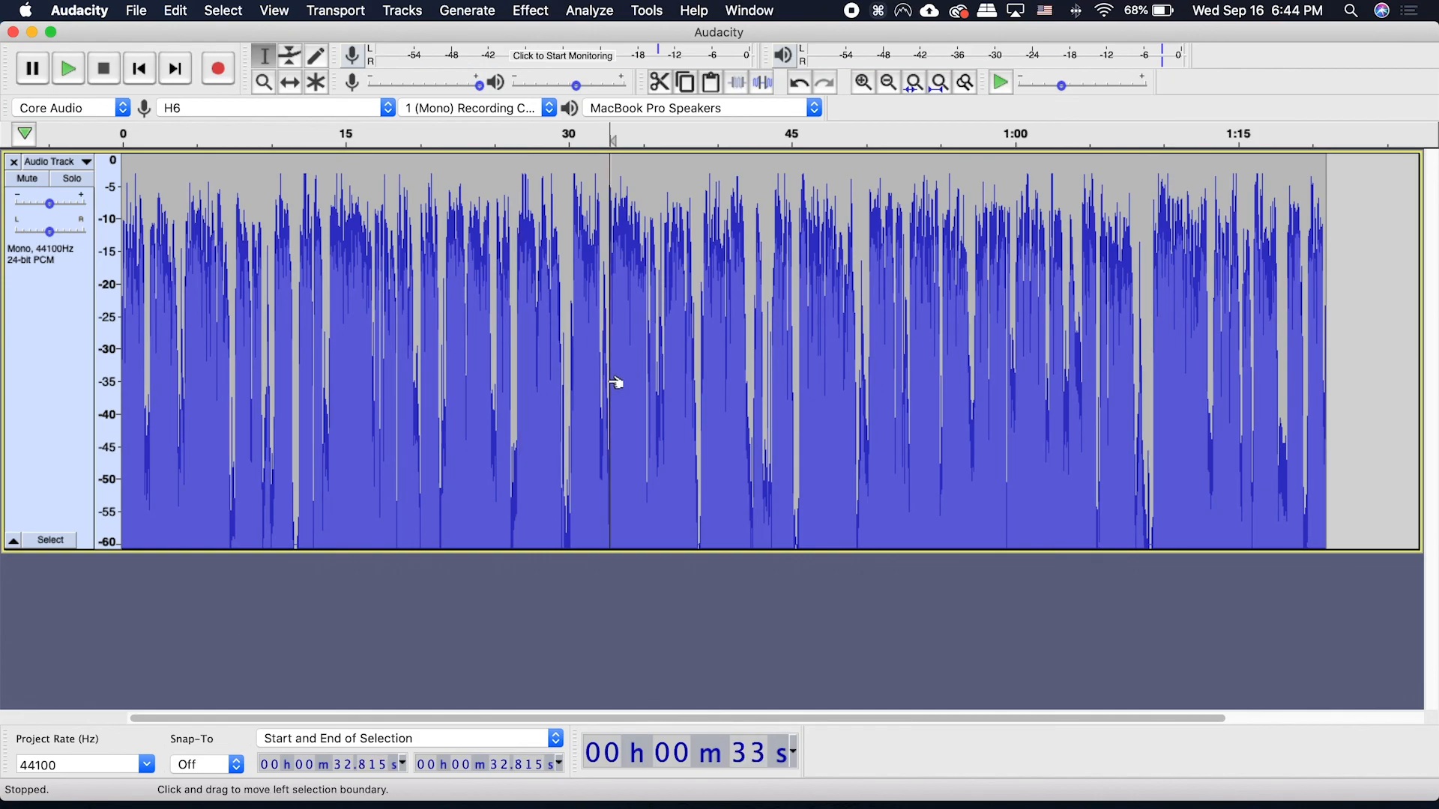